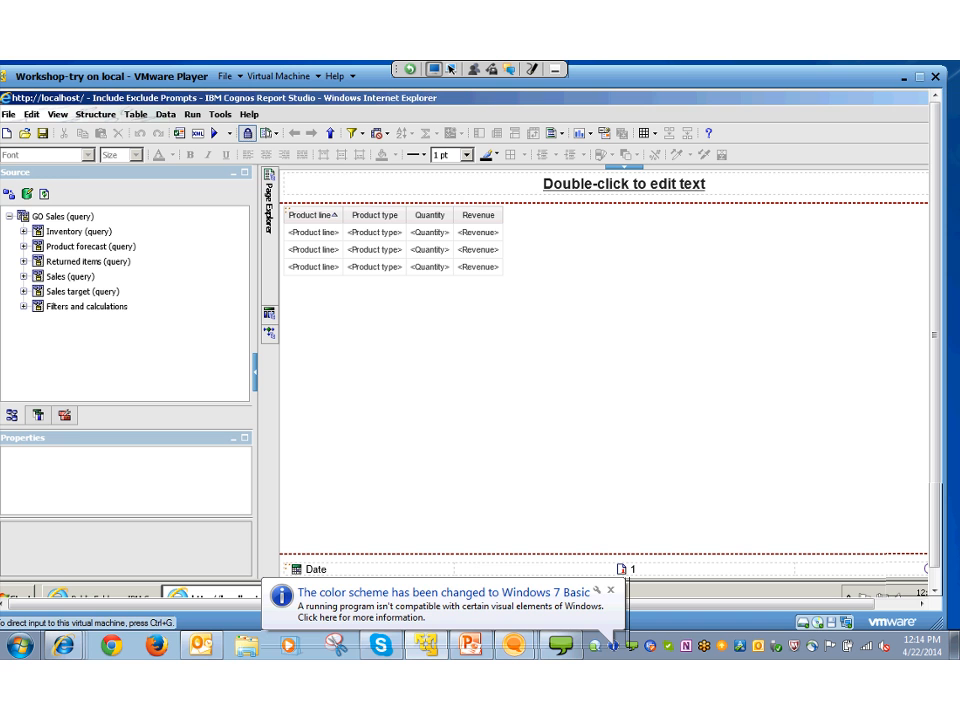
# Dismiss the color scheme notification and shift the VMware Player window so the report editor is fully in view
pyautogui.click(611, 590)
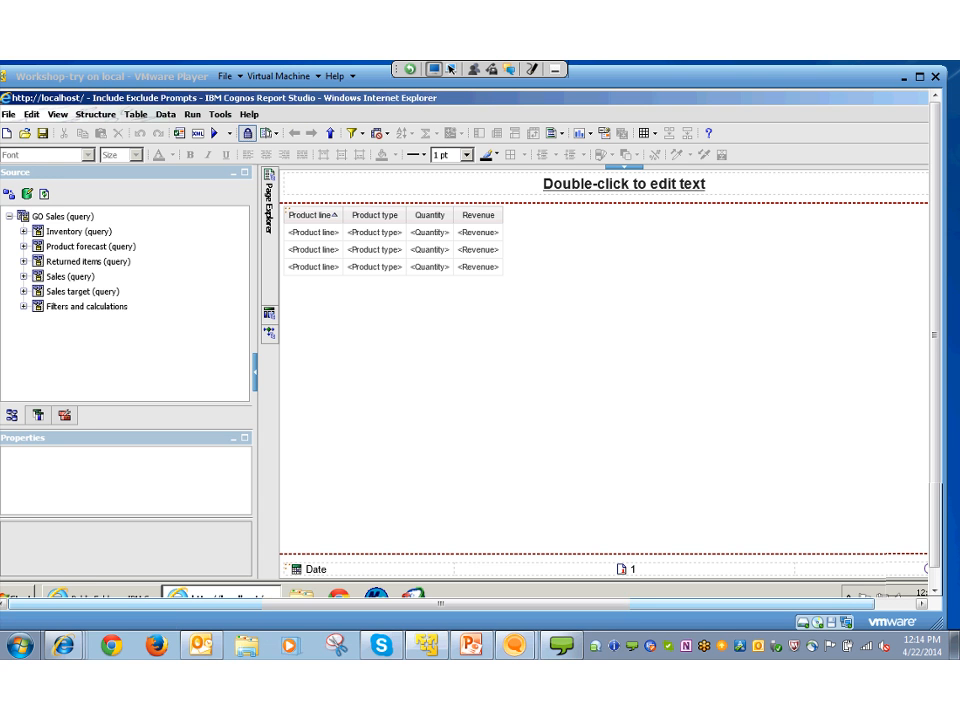
pyautogui.moveTo(650, 76); pyautogui.dragTo(663, 72)
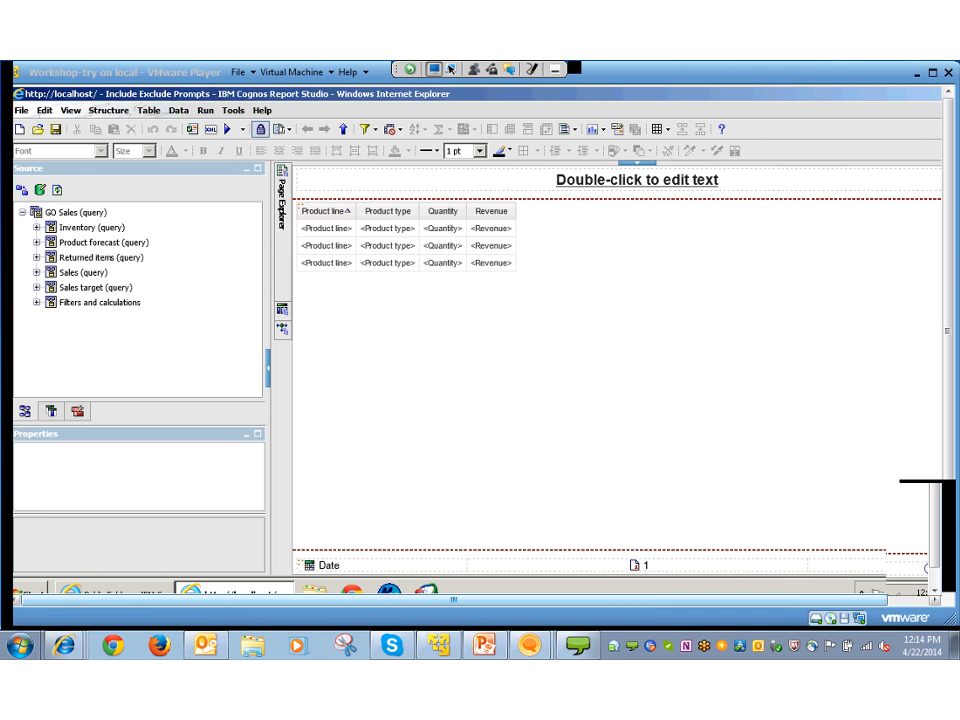
pyautogui.click(378, 442)
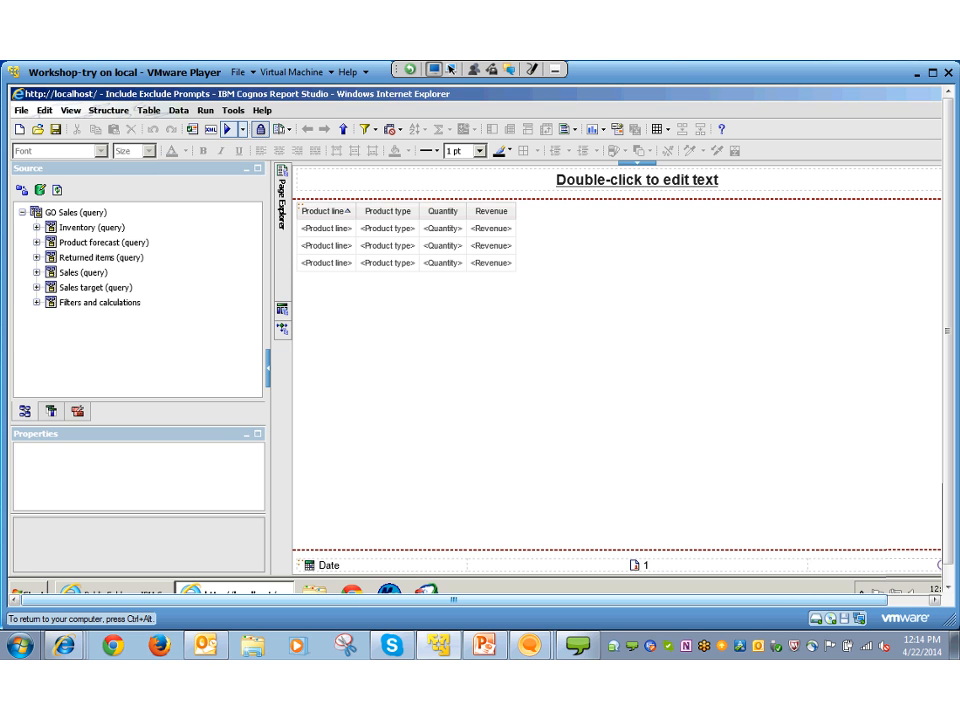
# Run the Include Exclude Prompts report, review its product line and product type rows in an enlarged viewer, and close the viewer
pyautogui.click(228, 129)
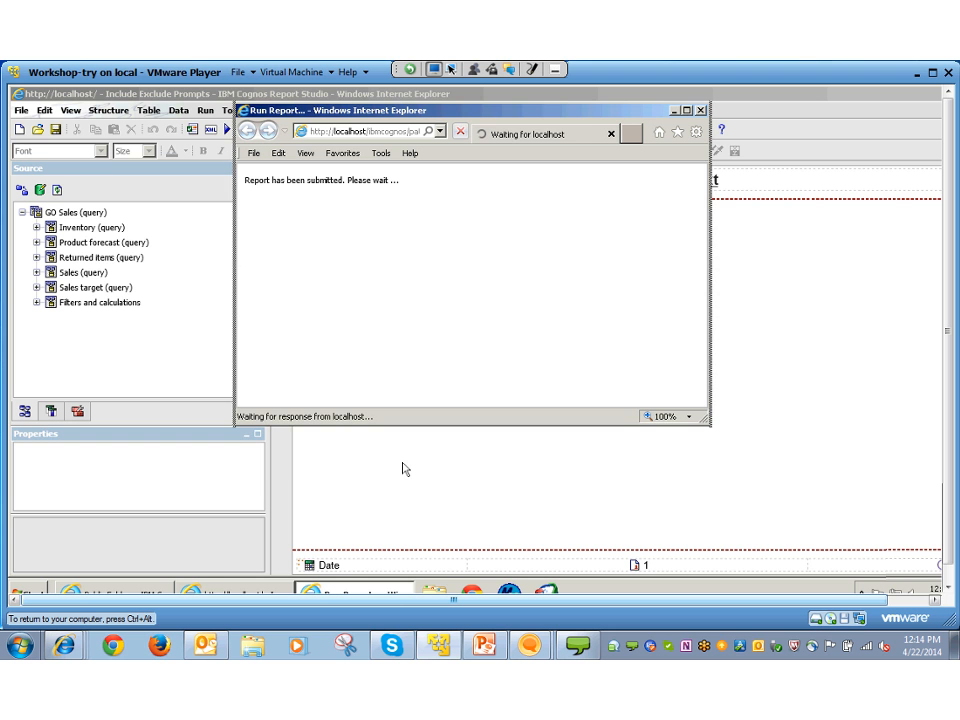
pyautogui.moveTo(708, 423); pyautogui.dragTo(722, 474)
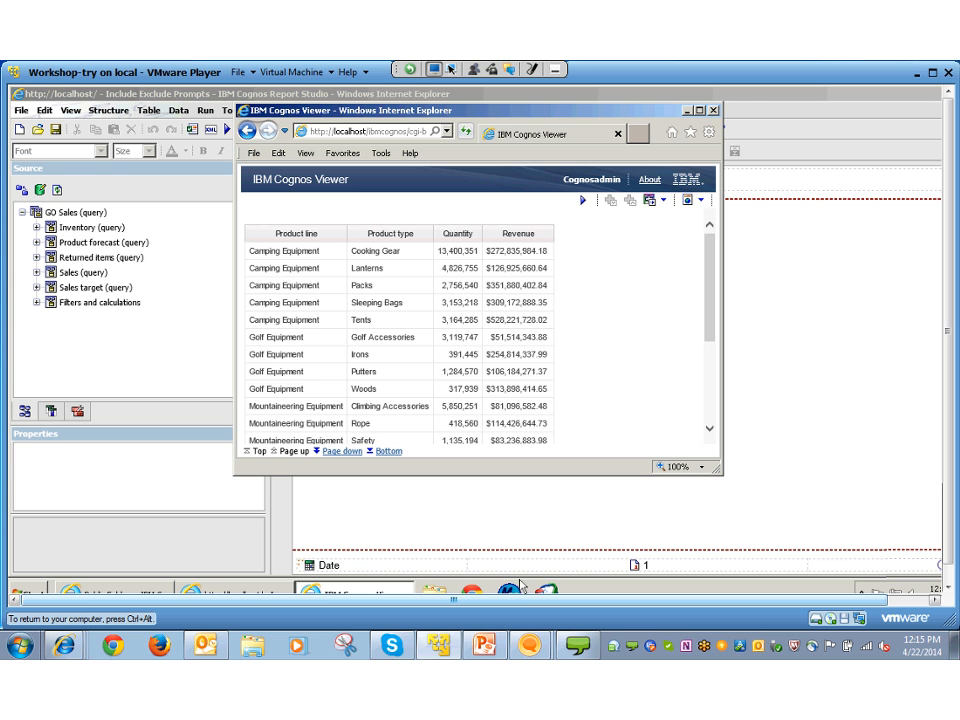
pyautogui.moveTo(709, 287)
pyautogui.mouseDown()
pyautogui.moveTo(709, 367)
pyautogui.moveTo(709, 288)
pyautogui.mouseUp()
pyautogui.click(713, 110)
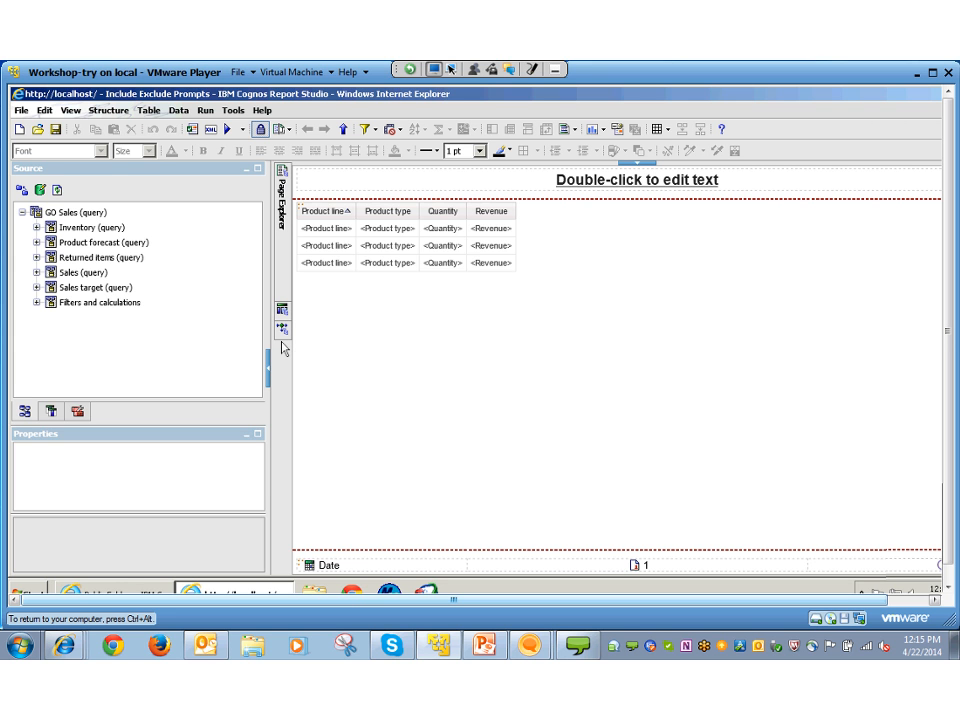
# Add a new page to the report's Prompt Pages
pyautogui.moveTo(286, 347)
pyautogui.click(351, 218)
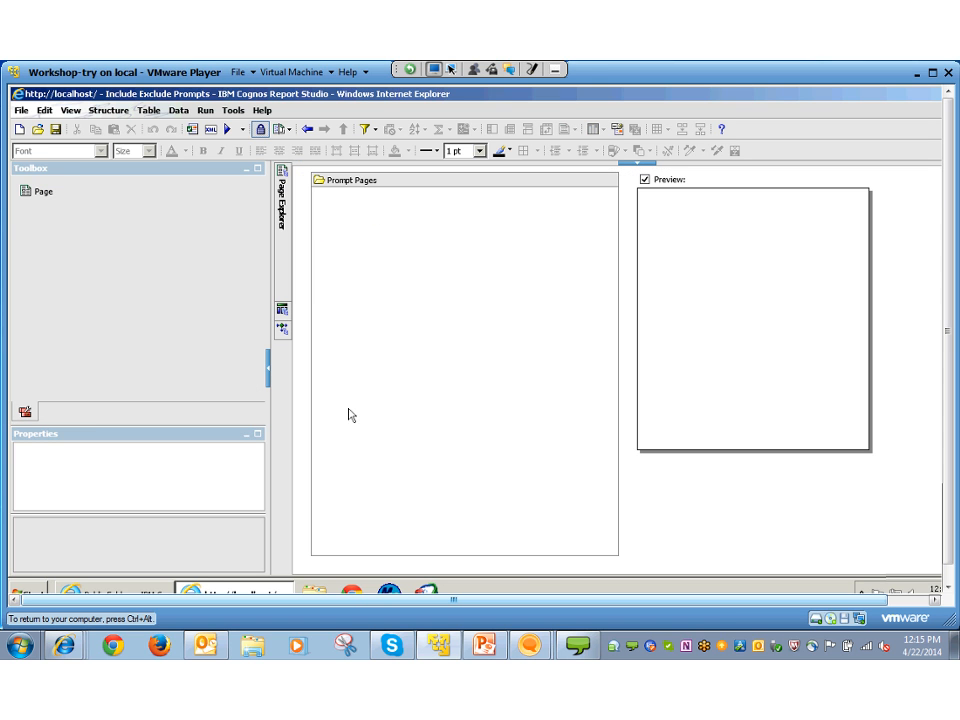
pyautogui.moveTo(170, 247); pyautogui.dragTo(368, 433)
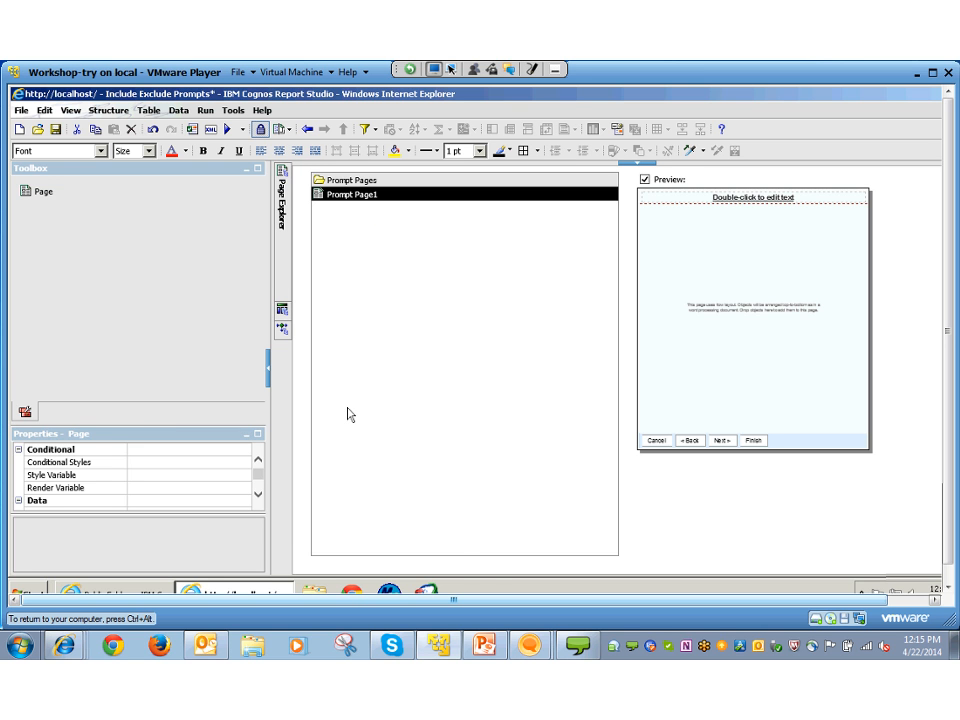
# Insert a value prompt on the new prompt page with new parameter EXCINCL, without a parameterized filter or a new query
pyautogui.click(256, 318)
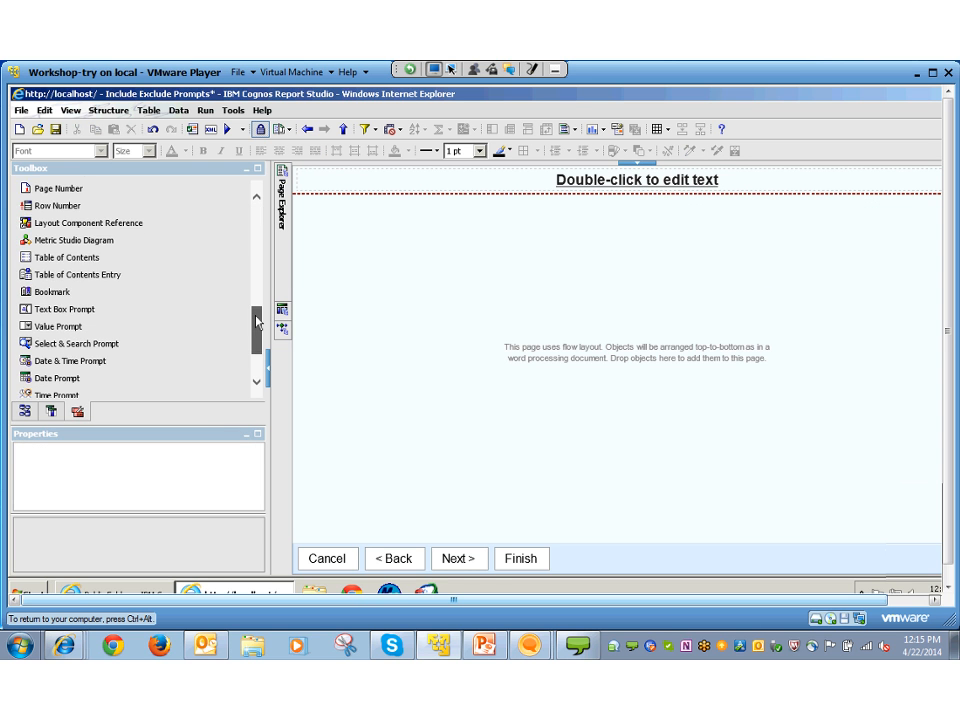
pyautogui.moveTo(258, 322); pyautogui.dragTo(257, 325)
pyautogui.moveTo(60, 316); pyautogui.dragTo(326, 392)
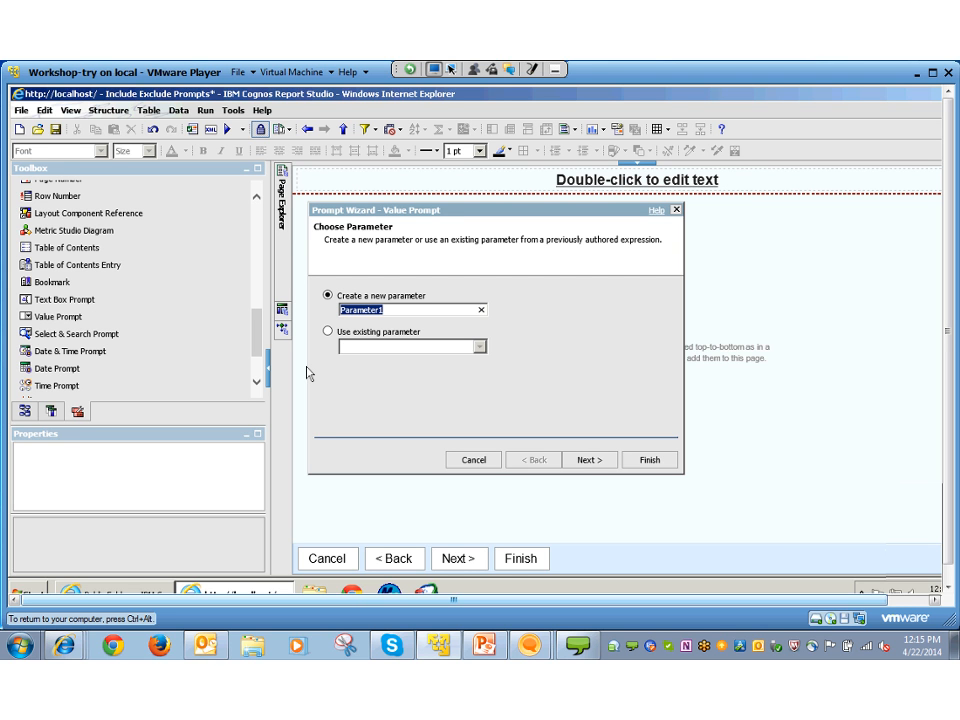
pyautogui.write('EXCL')
pyautogui.write('INCL')
pyautogui.press('Return')
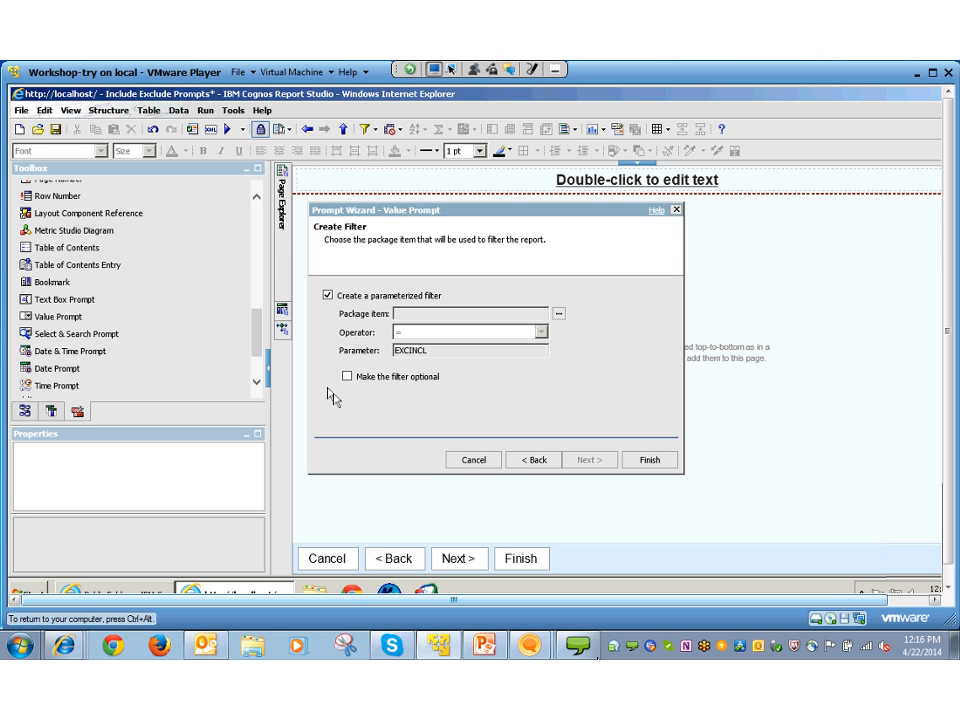
pyautogui.press('space')
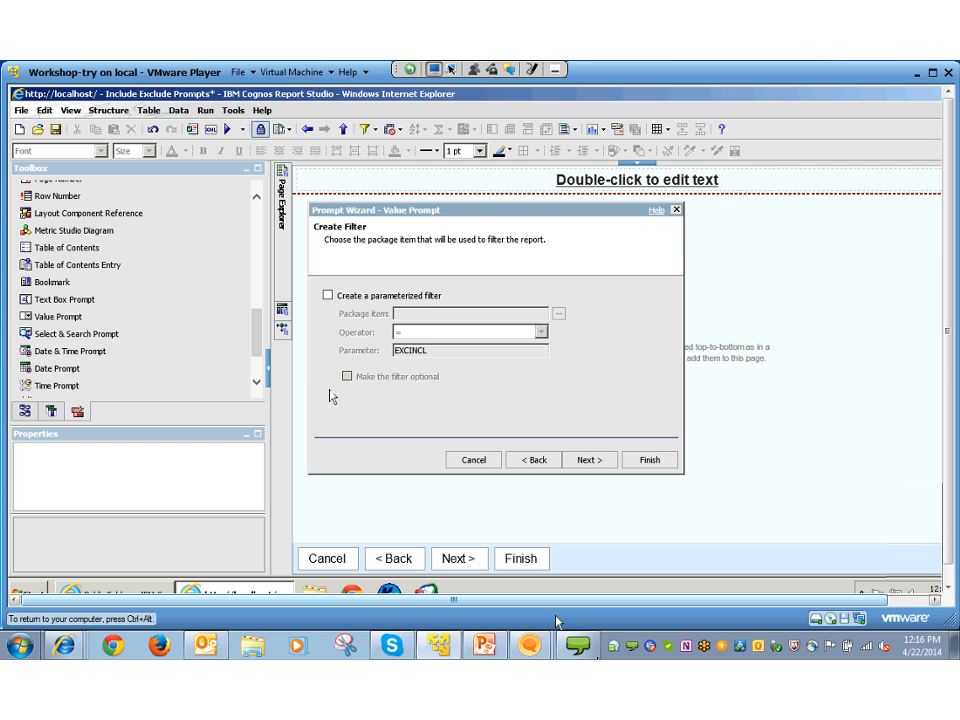
pyautogui.press('Return')
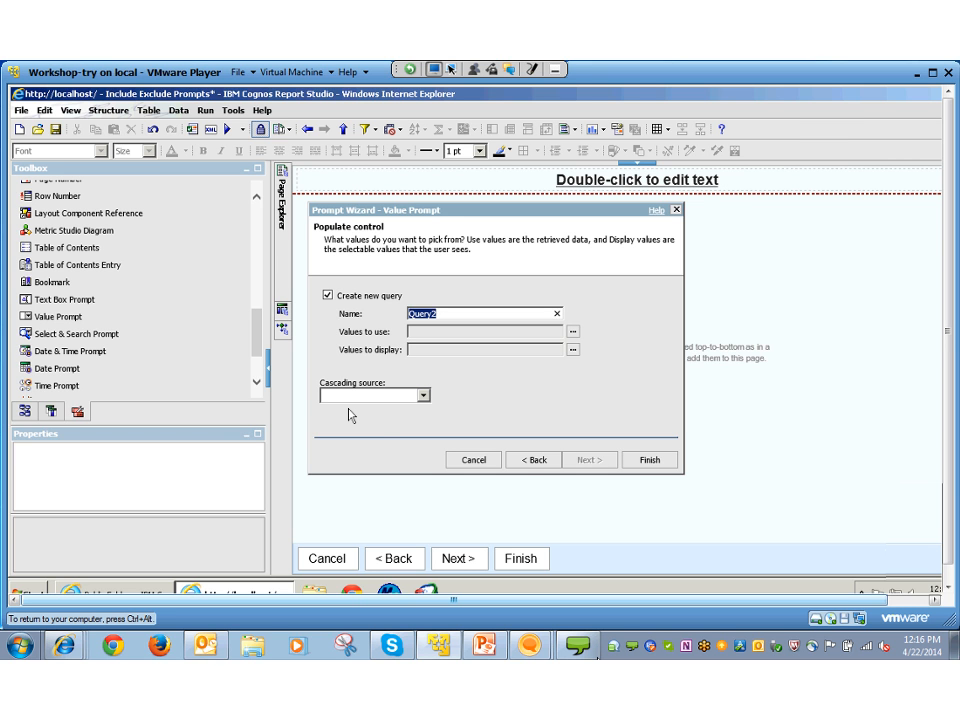
pyautogui.click(328, 296)
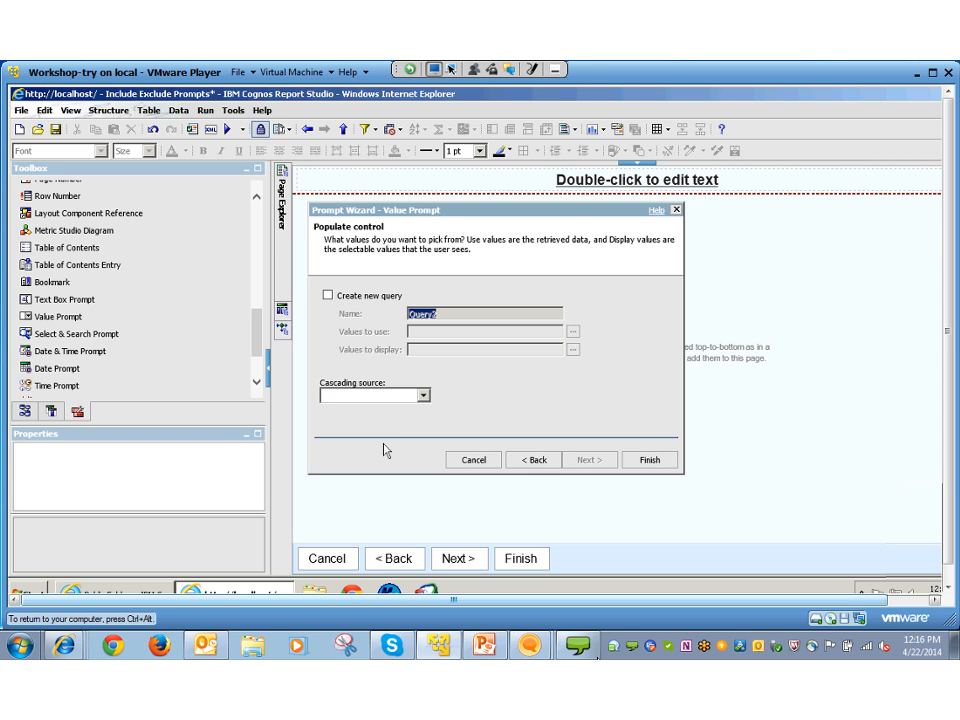
pyautogui.click(650, 460)
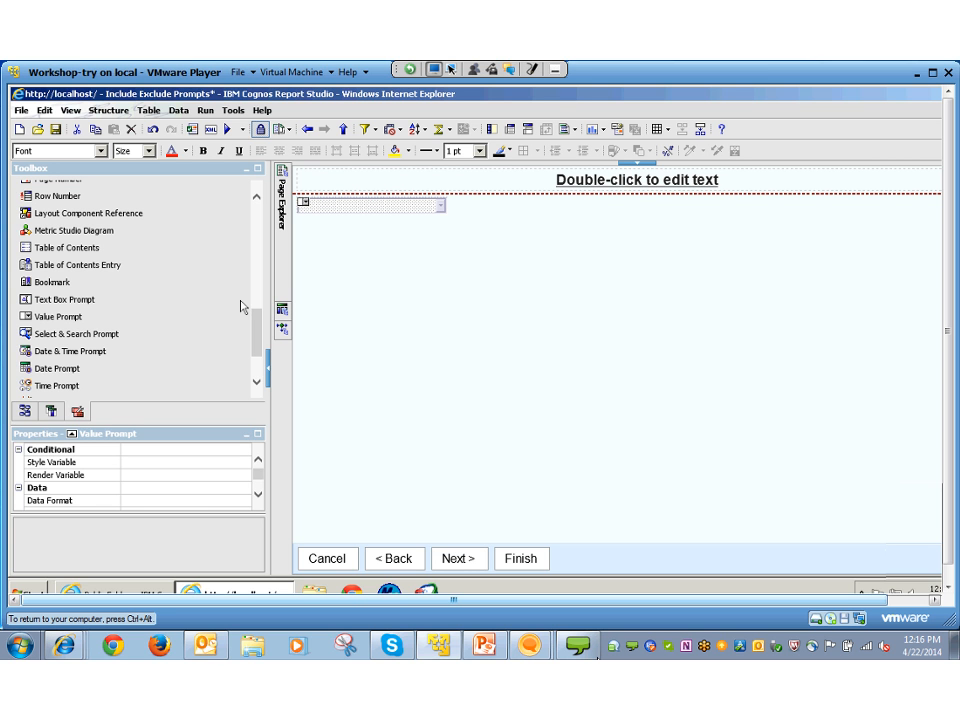
# Add a static choice to the value prompt with use value INCL and display value "Include Selected Values"
pyautogui.moveTo(240, 425); pyautogui.dragTo(240, 362)
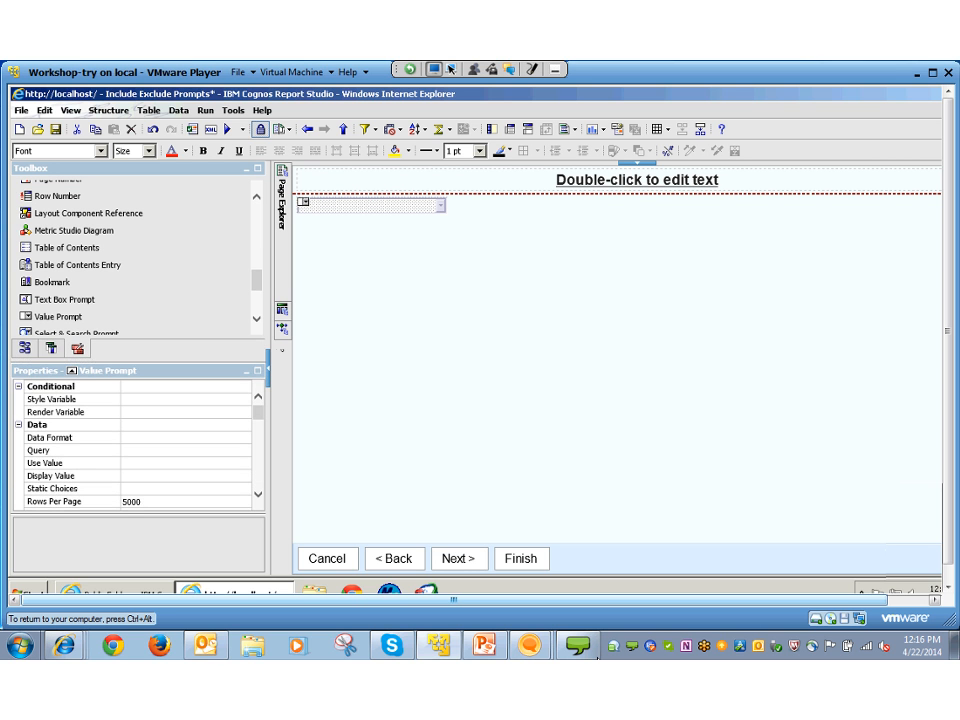
pyautogui.click(258, 495)
pyautogui.click(186, 472)
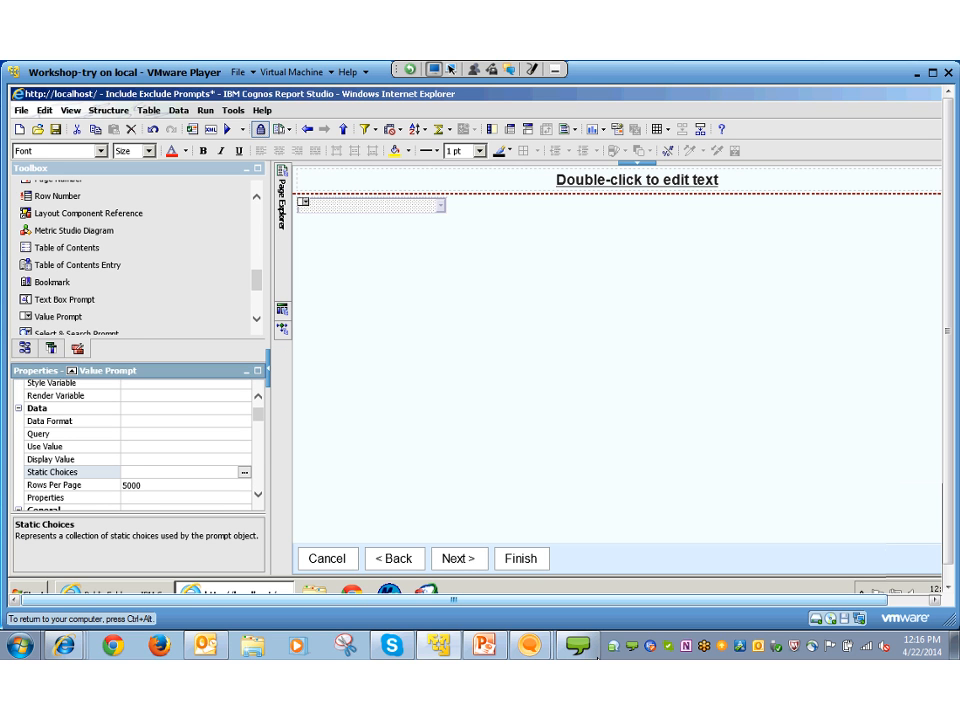
pyautogui.click(245, 472)
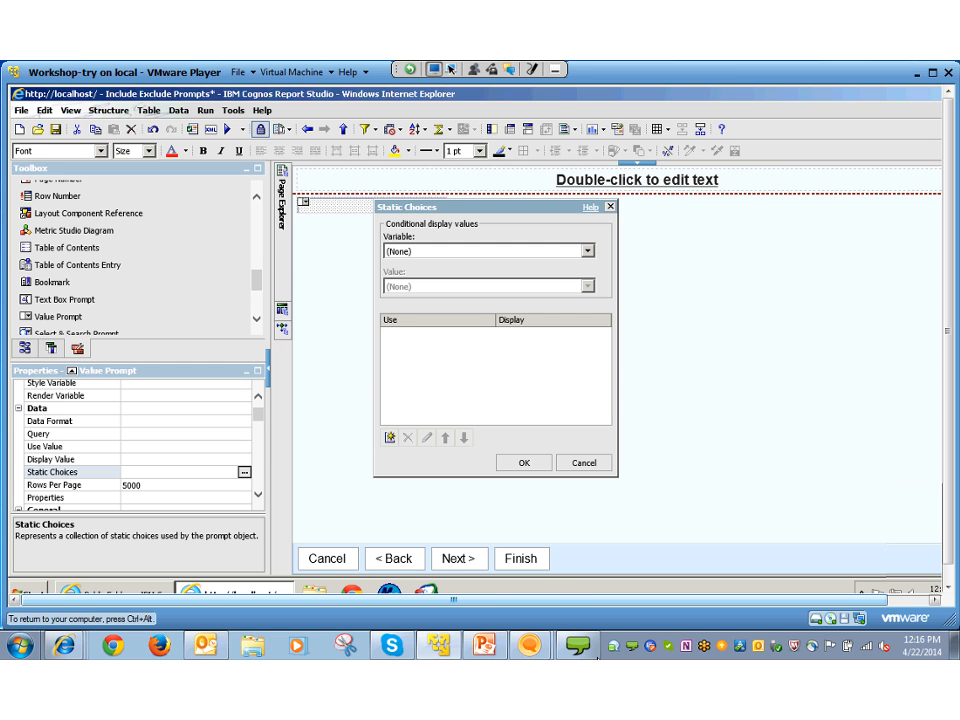
pyautogui.click(390, 438)
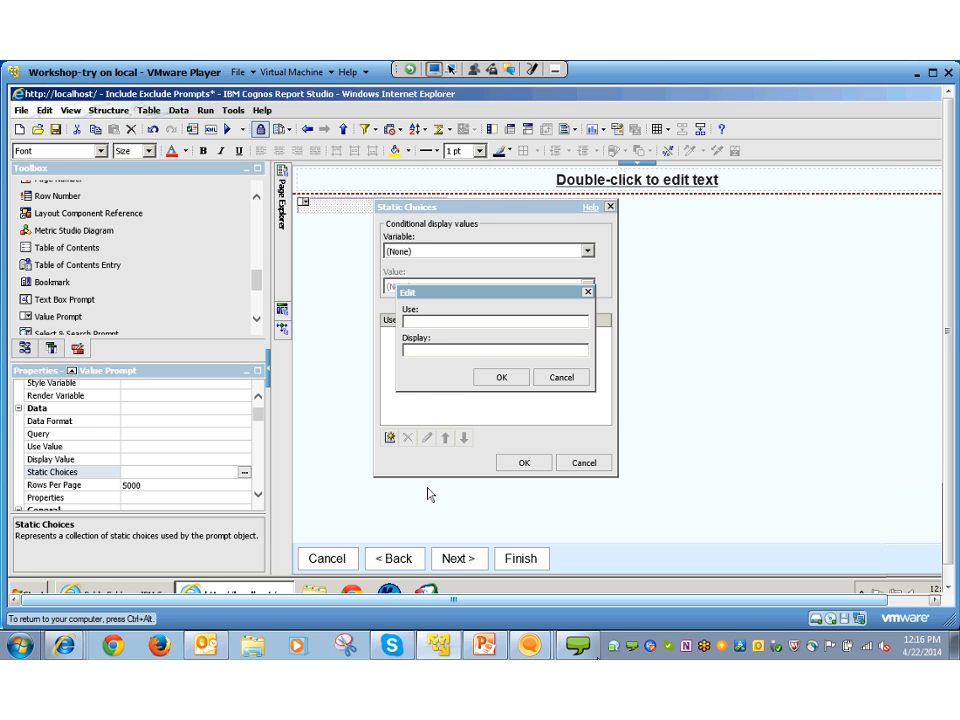
pyautogui.write('INCL')
pyautogui.press('Tab')
pyautogui.write('Include Selected Values')
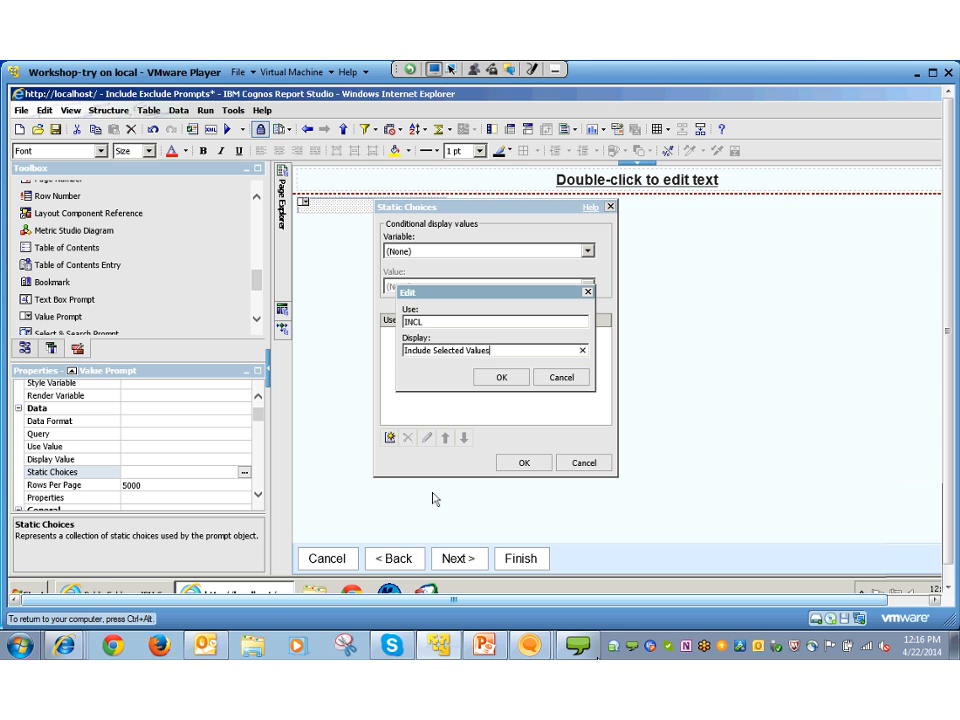
pyautogui.press('Return')
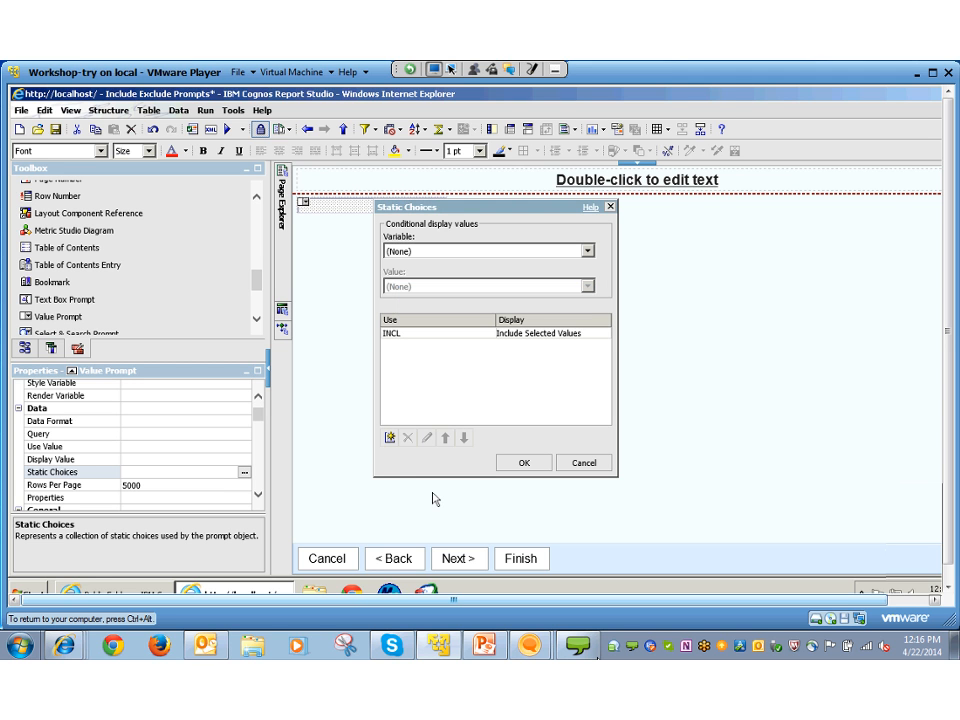
# Add a second static choice with use value EXCL and display value "Exclude Selected Values", and accept the static choices
pyautogui.click(389, 437)
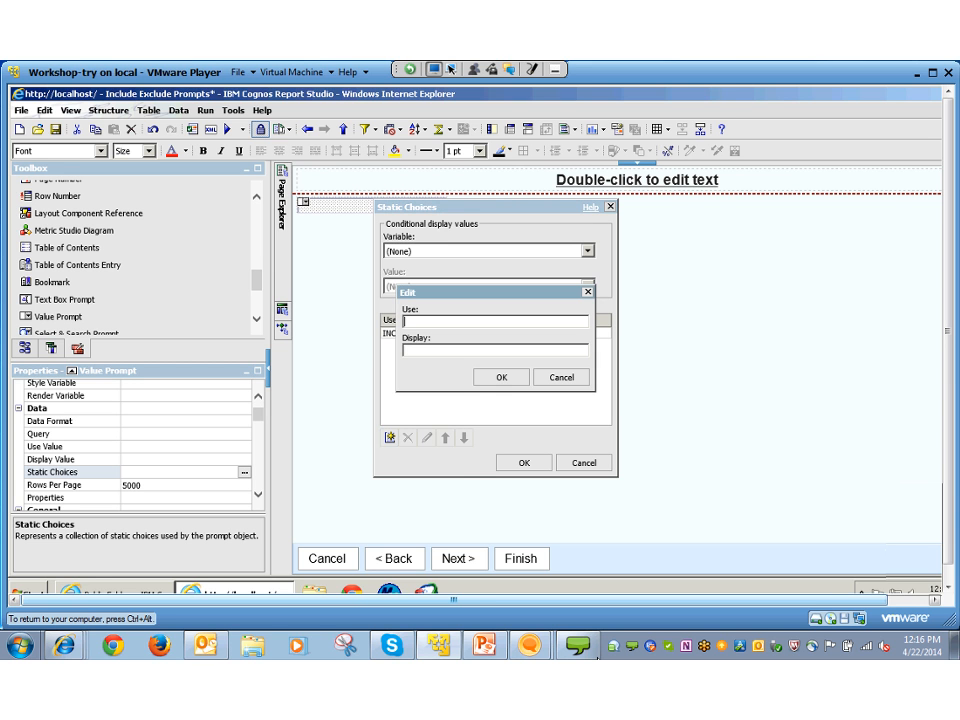
pyautogui.write('EXCL')
pyautogui.press('Tab')
pyautogui.write('Exclude Selected Values')
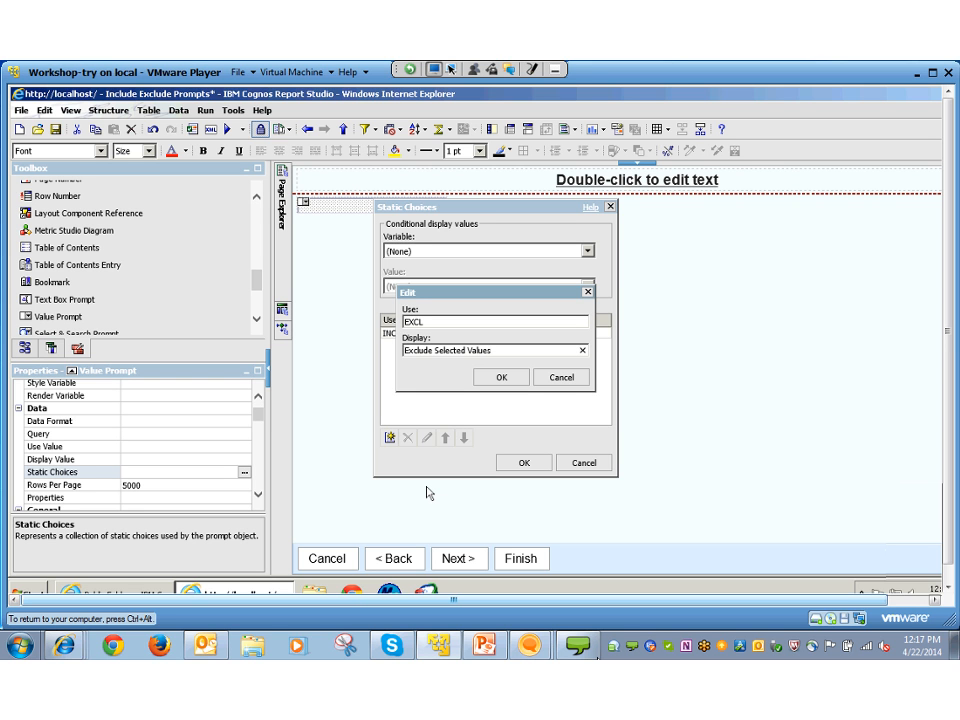
pyautogui.press('Return')
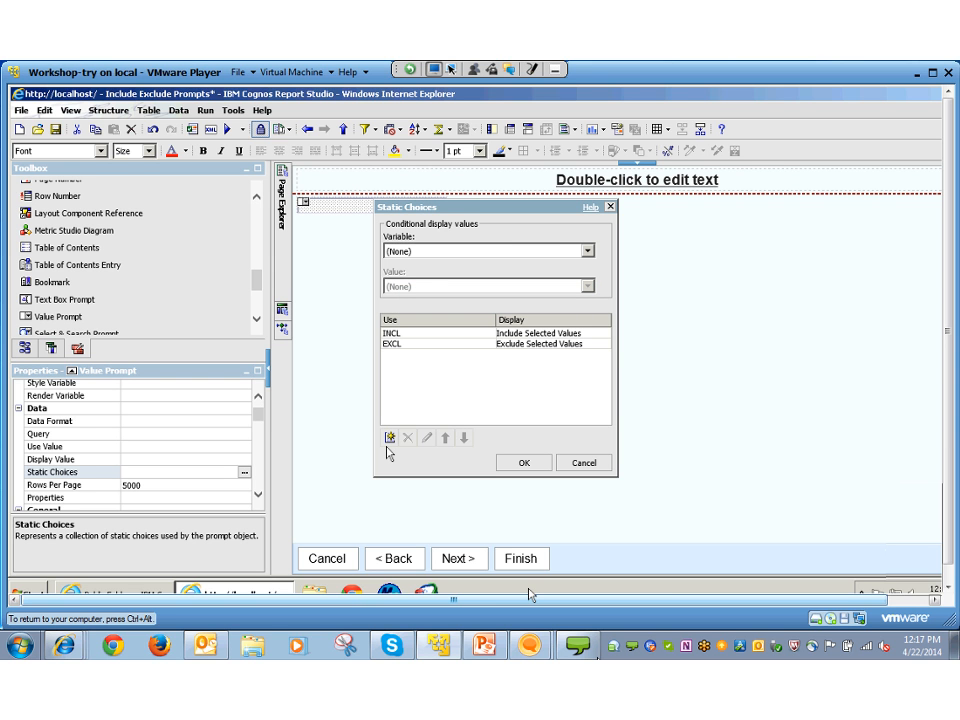
pyautogui.press('Return')
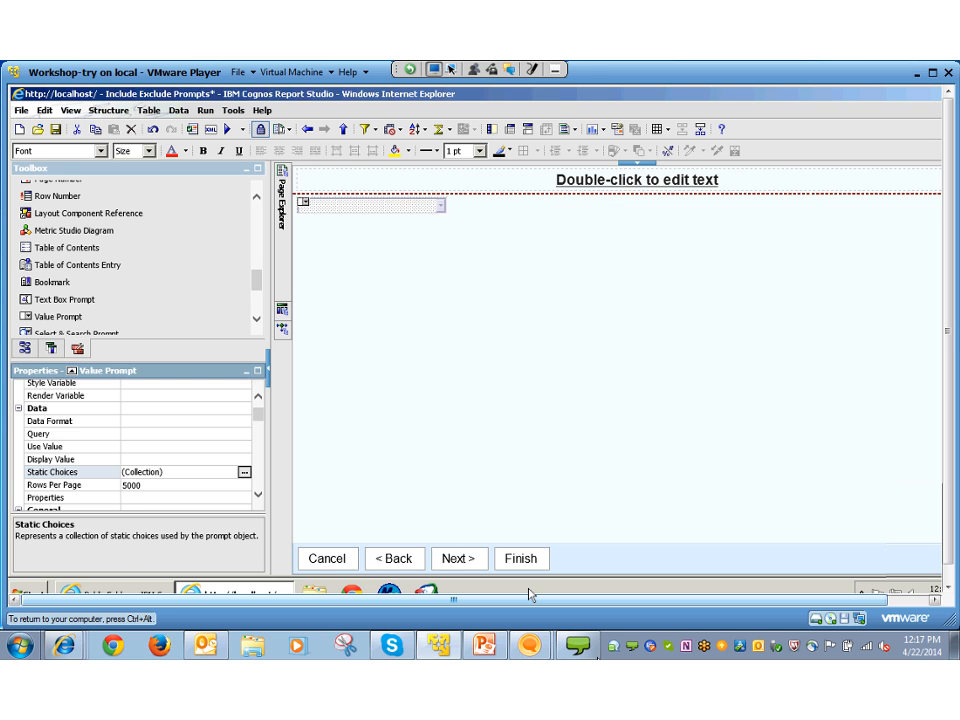
# Set the value prompt's Select UI to Radio button group and its Auto-Submit to Yes
pyautogui.scroll(-2, 263, 328)
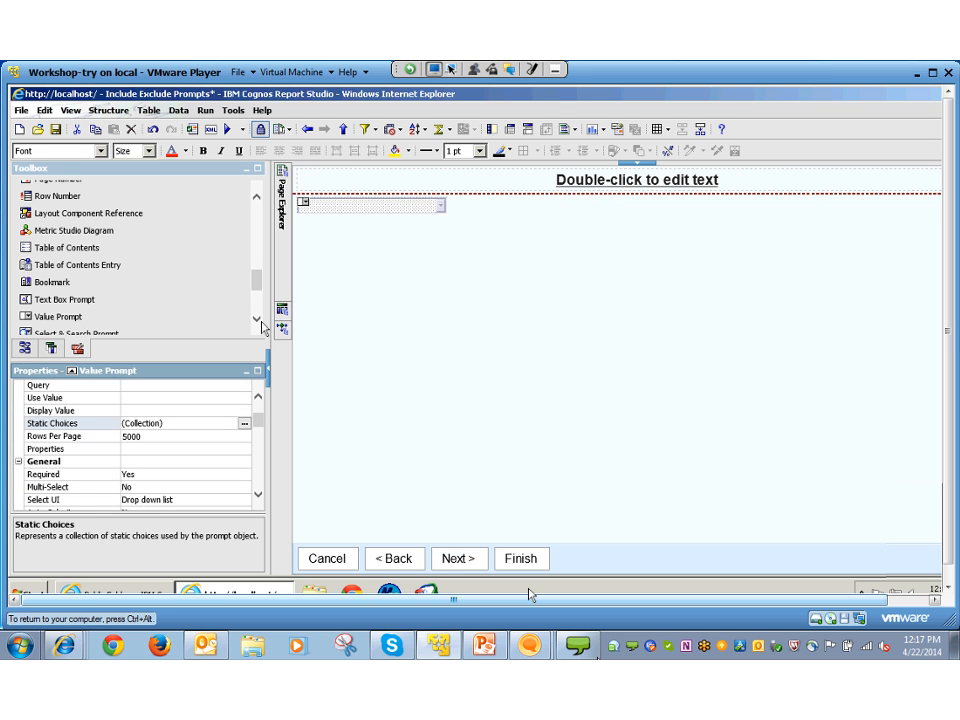
pyautogui.scroll(-1, 263, 328)
pyautogui.press('Down')
pyautogui.press('Down')
pyautogui.press('Down')
pyautogui.press('Down')
pyautogui.press('Down')
pyautogui.press('Down')
pyautogui.hotkey('alt', 'Down')
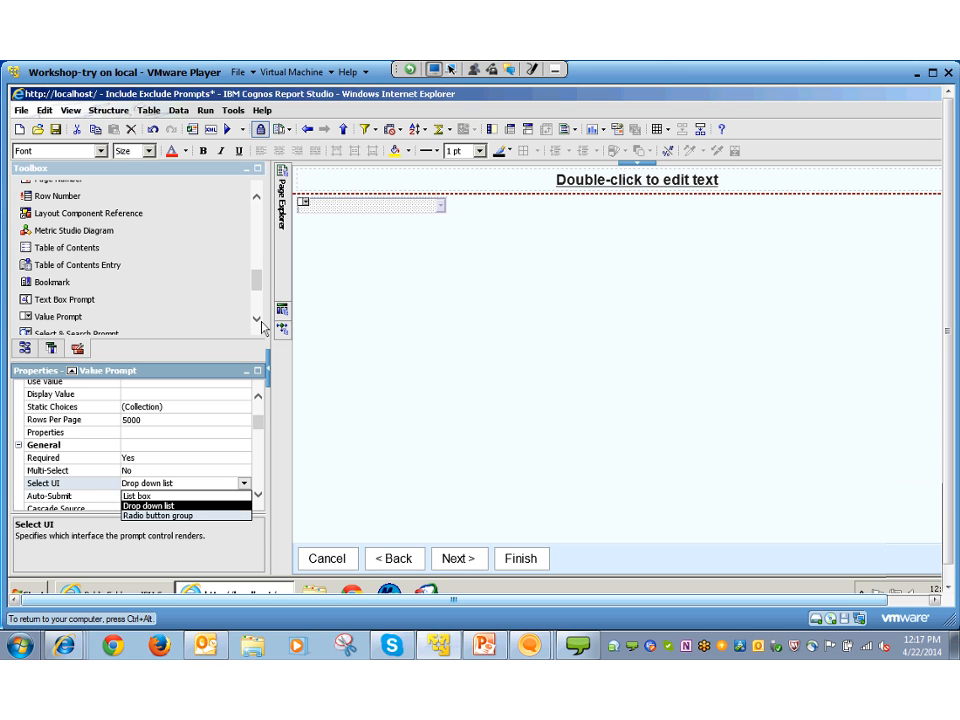
pyautogui.press('Down')
pyautogui.press('Return')
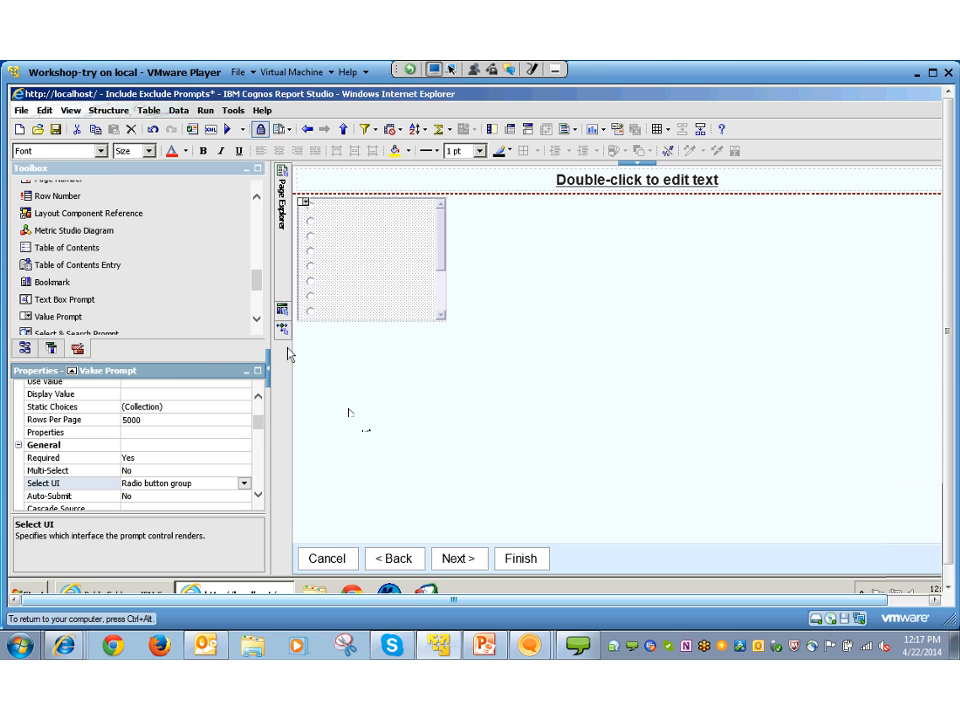
pyautogui.press('Down')
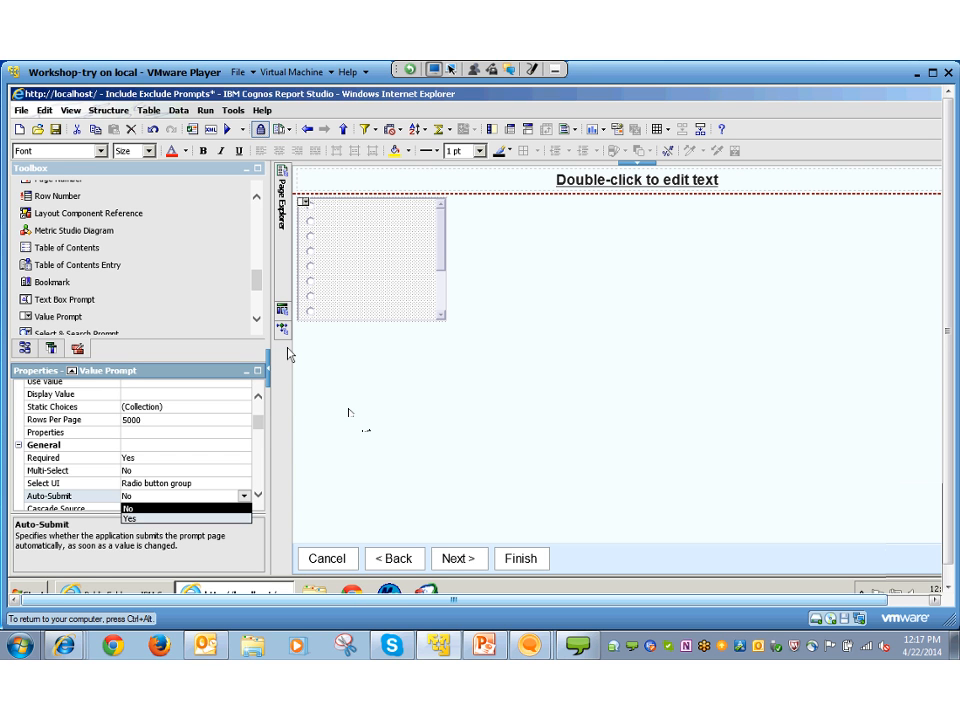
pyautogui.click(131, 519)
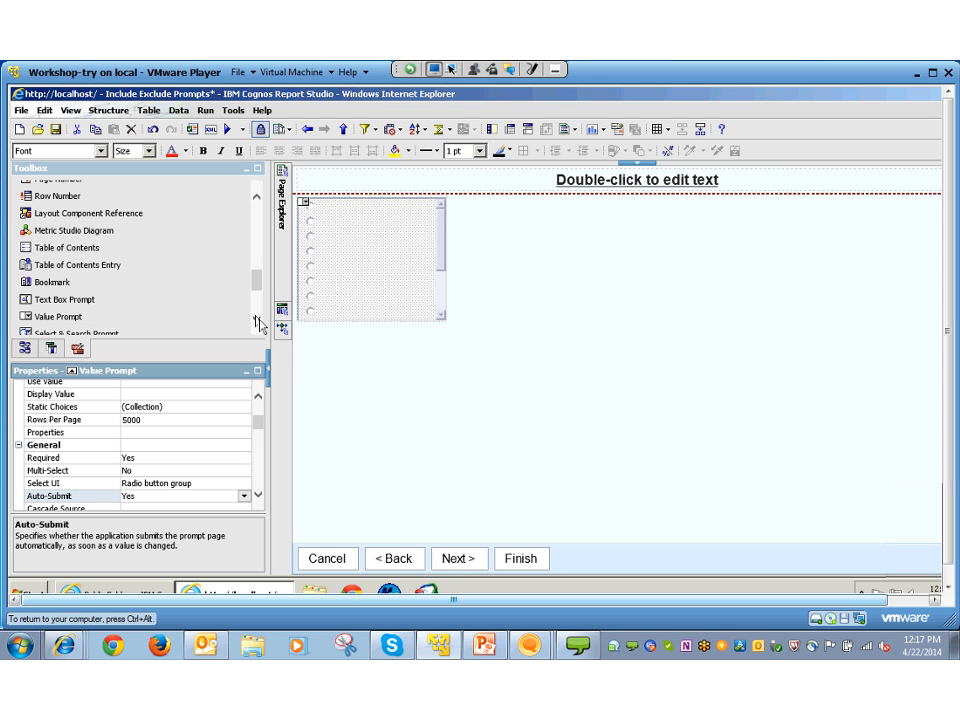
# Insert a second value prompt beside the radio button prompt with new parameter Pline, without a parameterized filter
pyautogui.moveTo(60, 316); pyautogui.dragTo(445, 505)
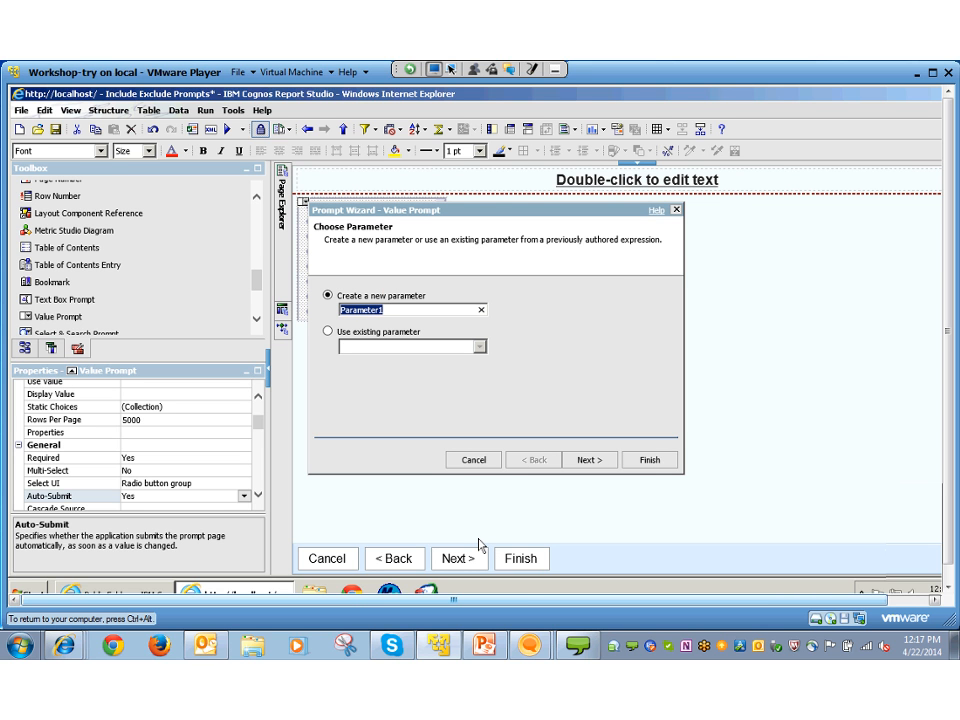
pyautogui.write('Pline')
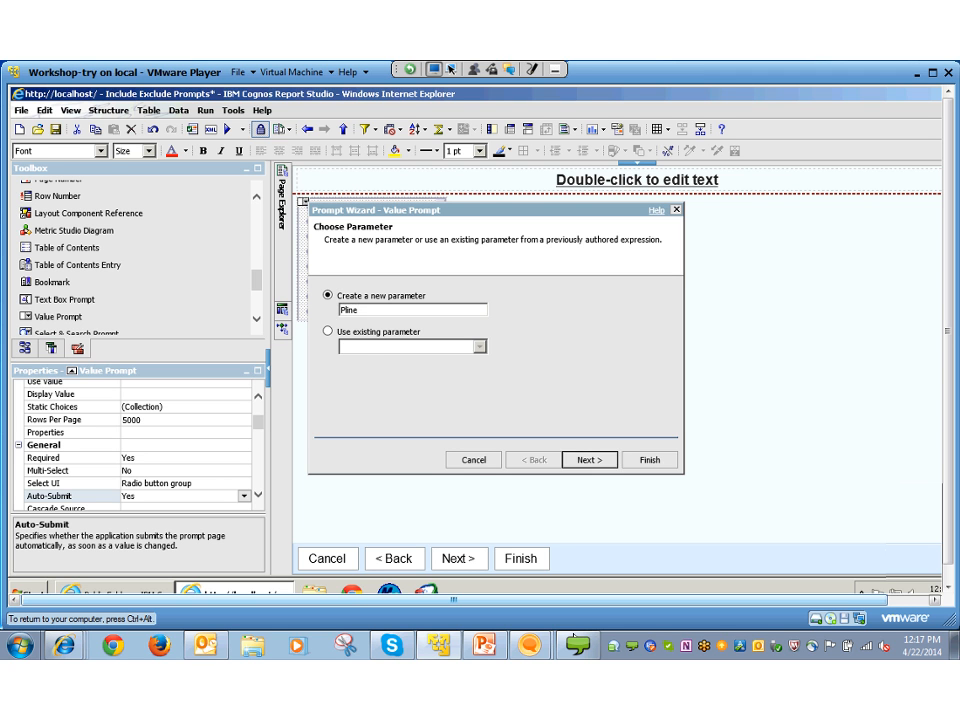
pyautogui.press('Return')
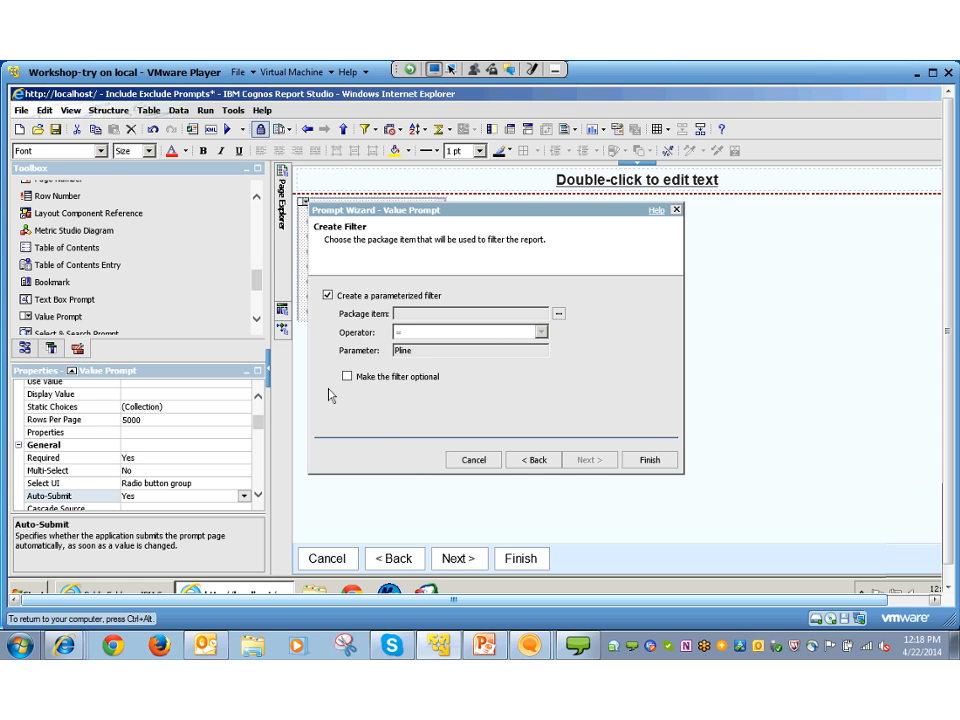
pyautogui.click(328, 296)
pyautogui.press('Return')
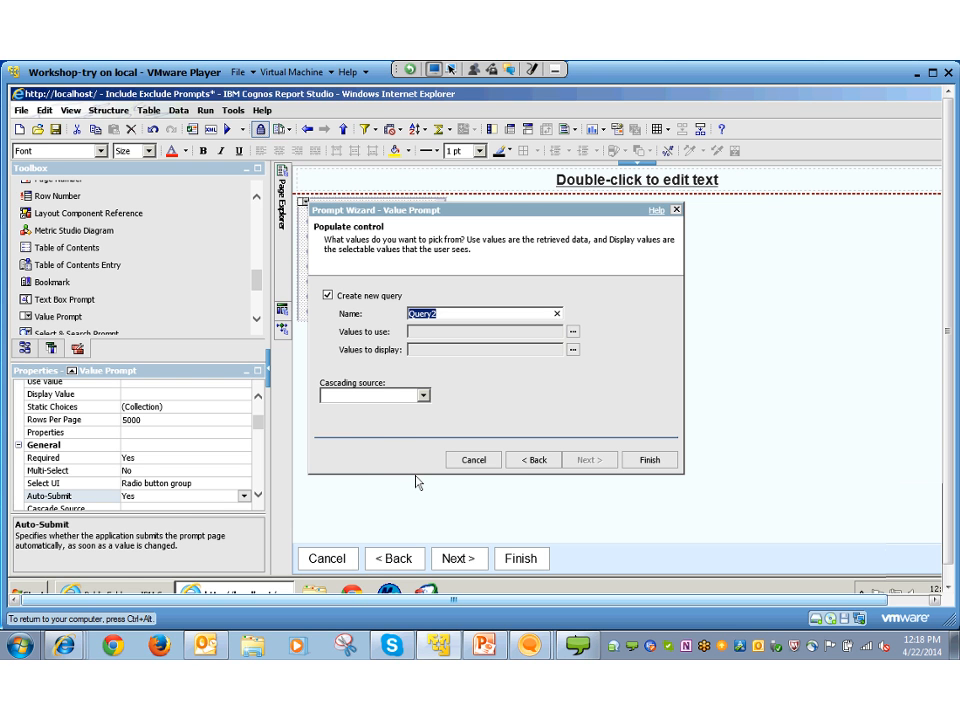
# Set the new prompt query's values to use to Product line from Products in Sales (query)
pyautogui.click(573, 332)
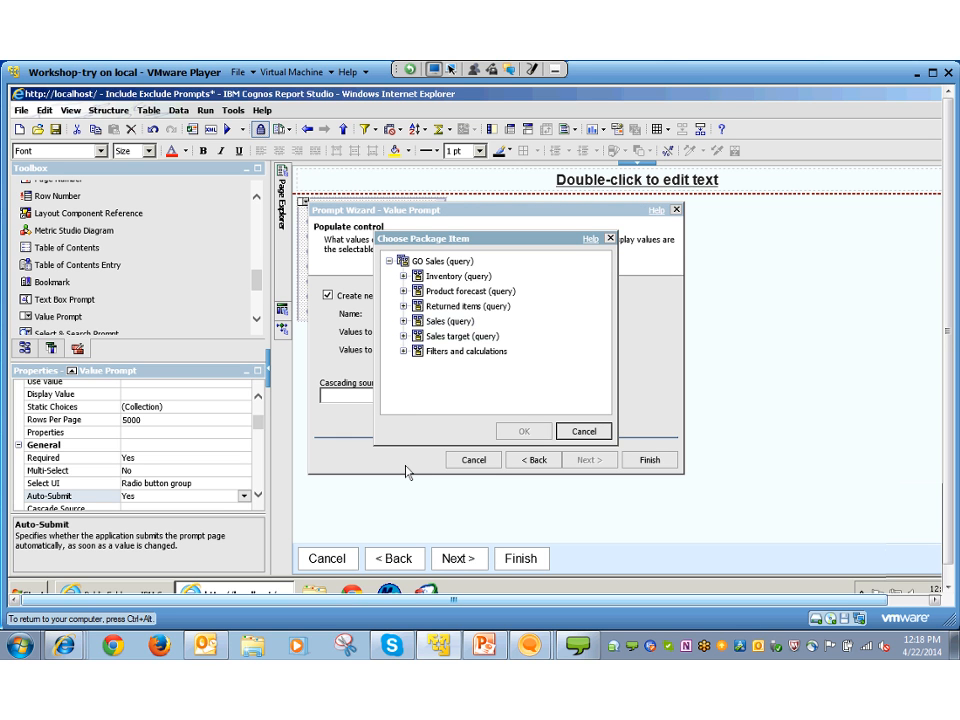
pyautogui.click(403, 321)
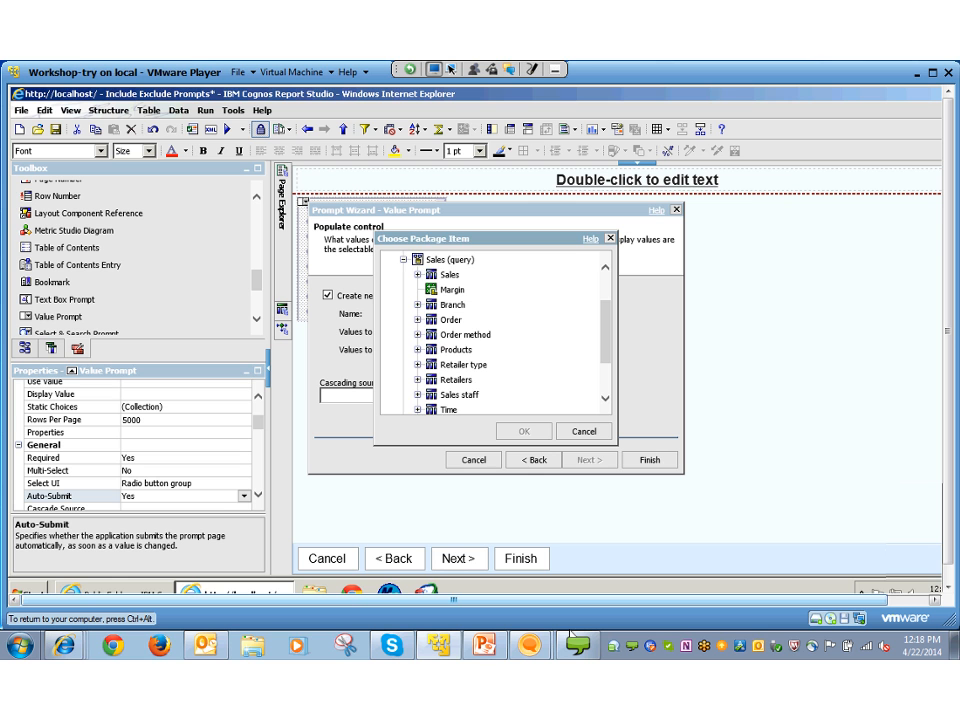
pyautogui.moveTo(605, 332); pyautogui.dragTo(605, 341)
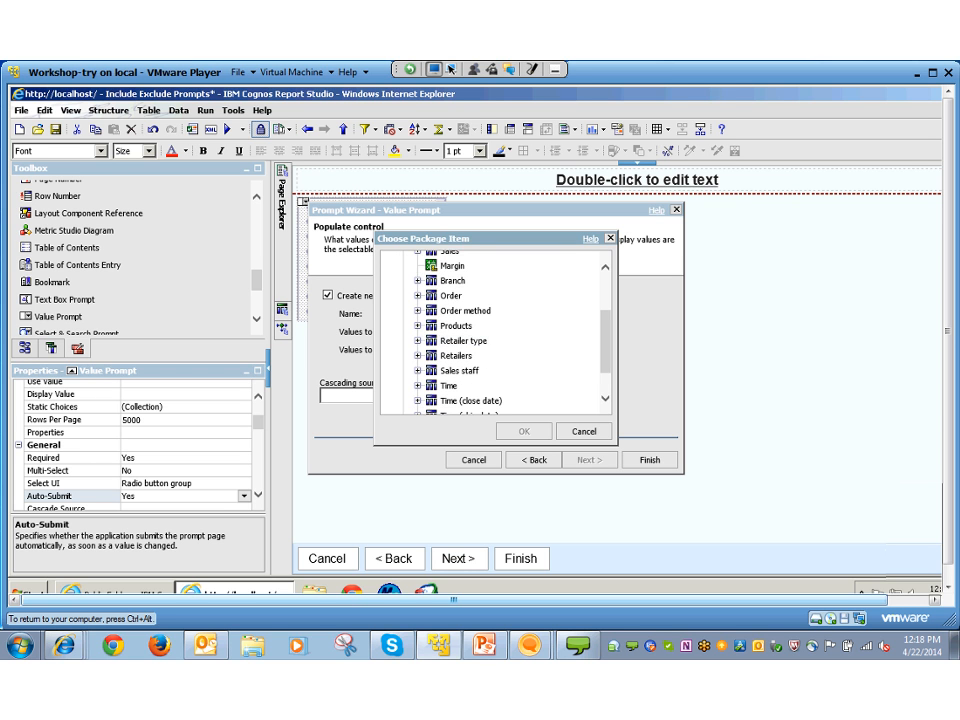
pyautogui.click(418, 326)
pyautogui.click(475, 290)
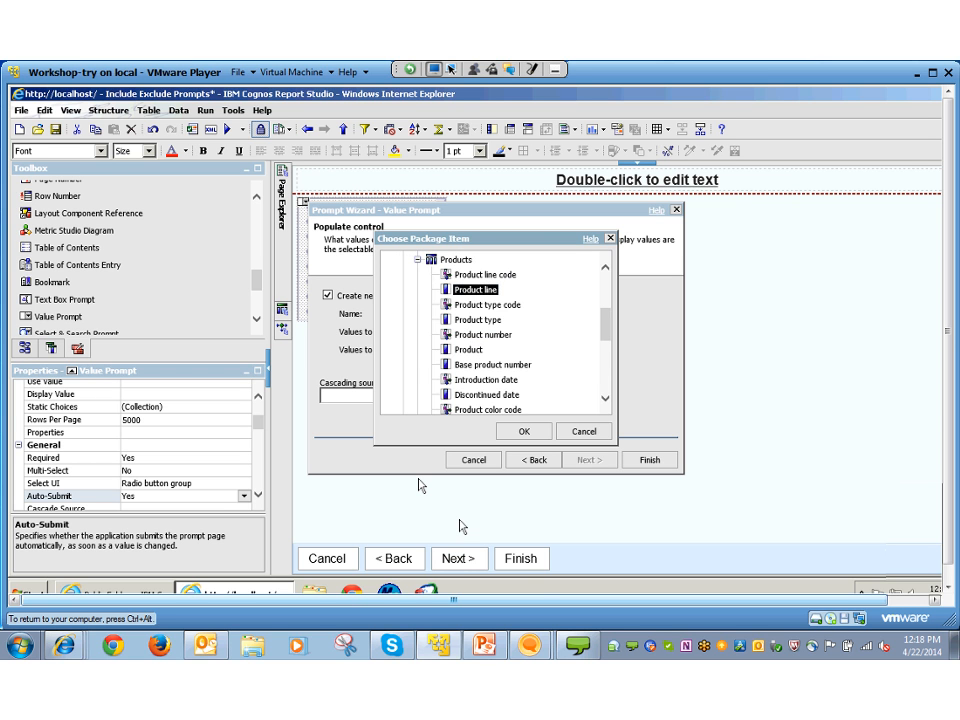
pyautogui.click(524, 431)
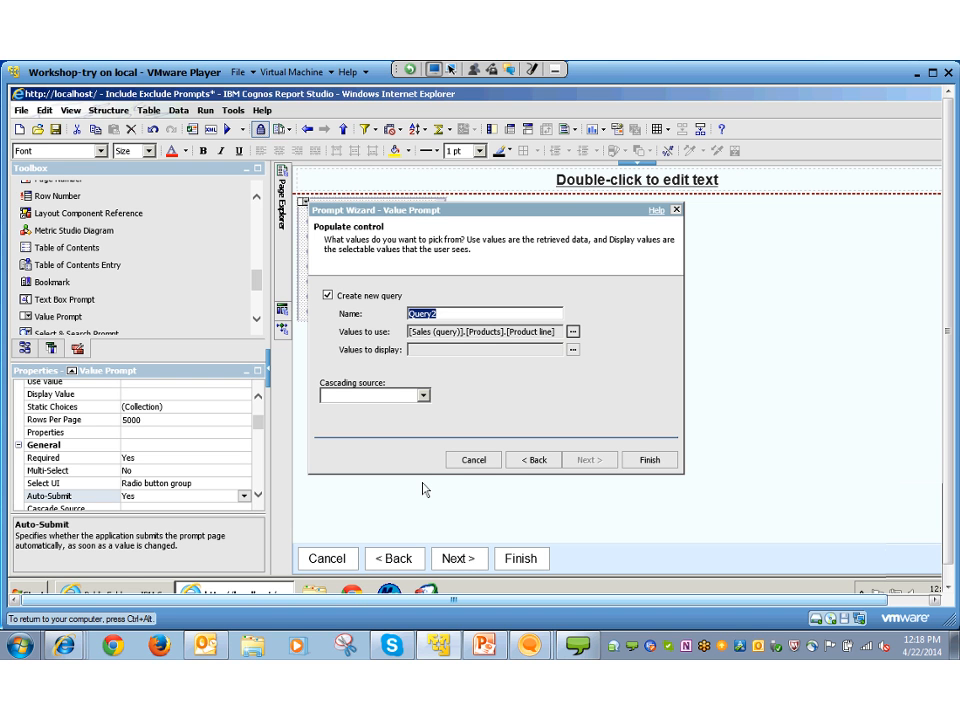
# Choose EXCINCL as the cascading source and finish the value prompt setup
pyautogui.click(422, 394)
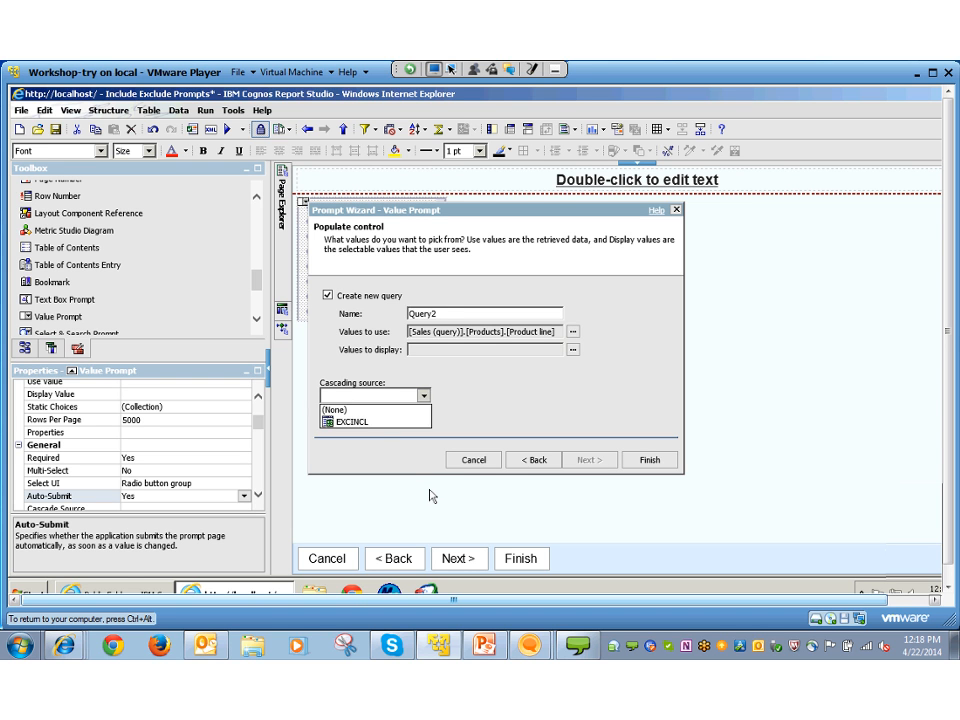
pyautogui.click(360, 420)
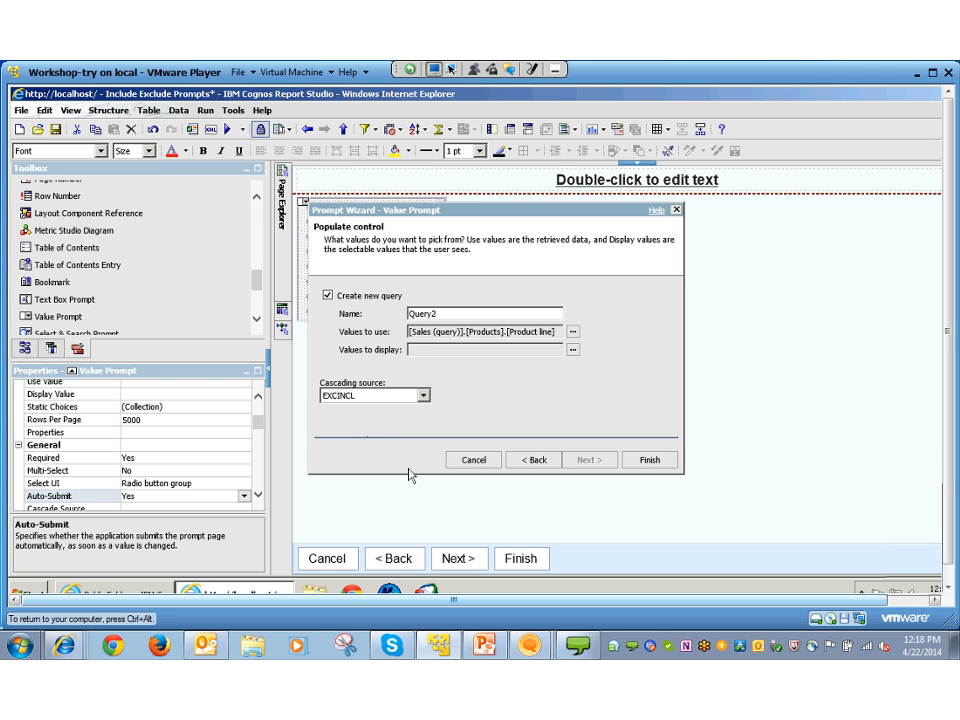
pyautogui.click(650, 460)
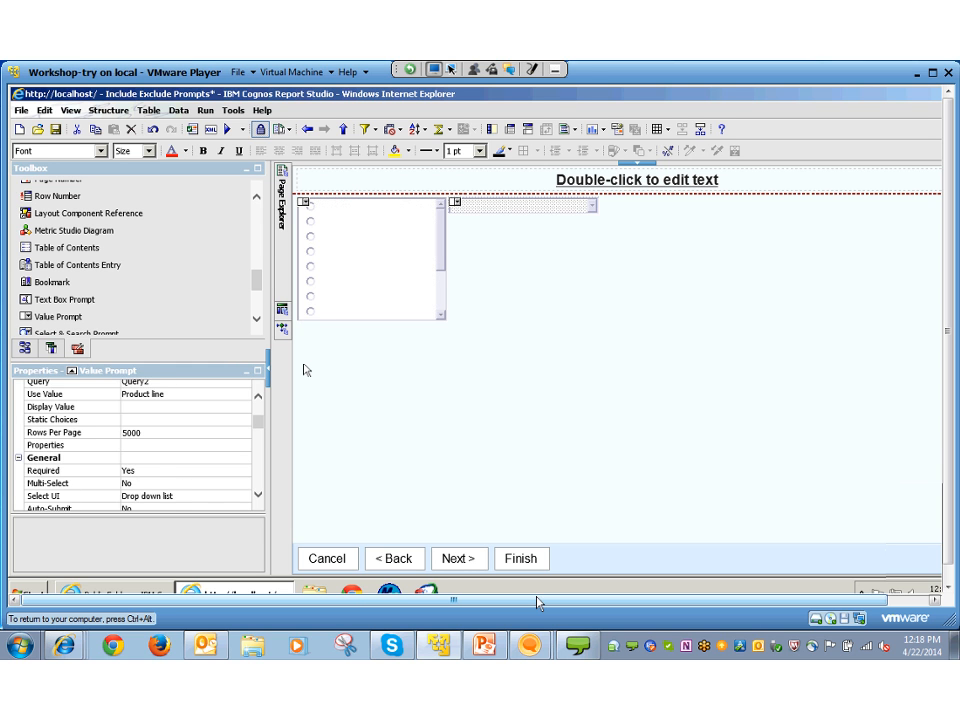
pyautogui.click(258, 494)
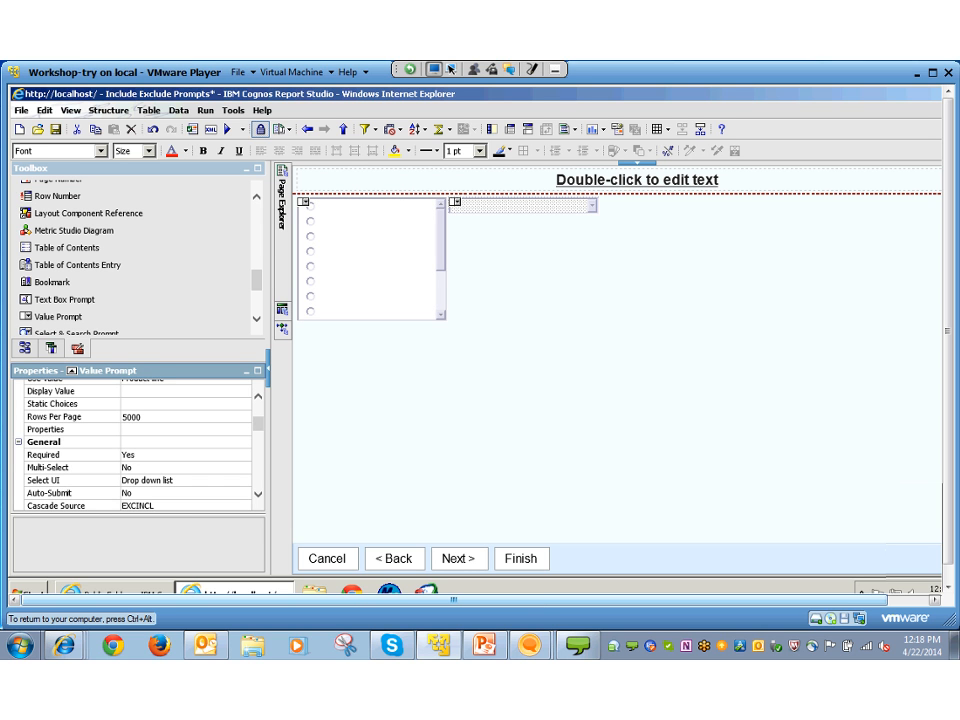
pyautogui.click(180, 481)
pyautogui.click(244, 481)
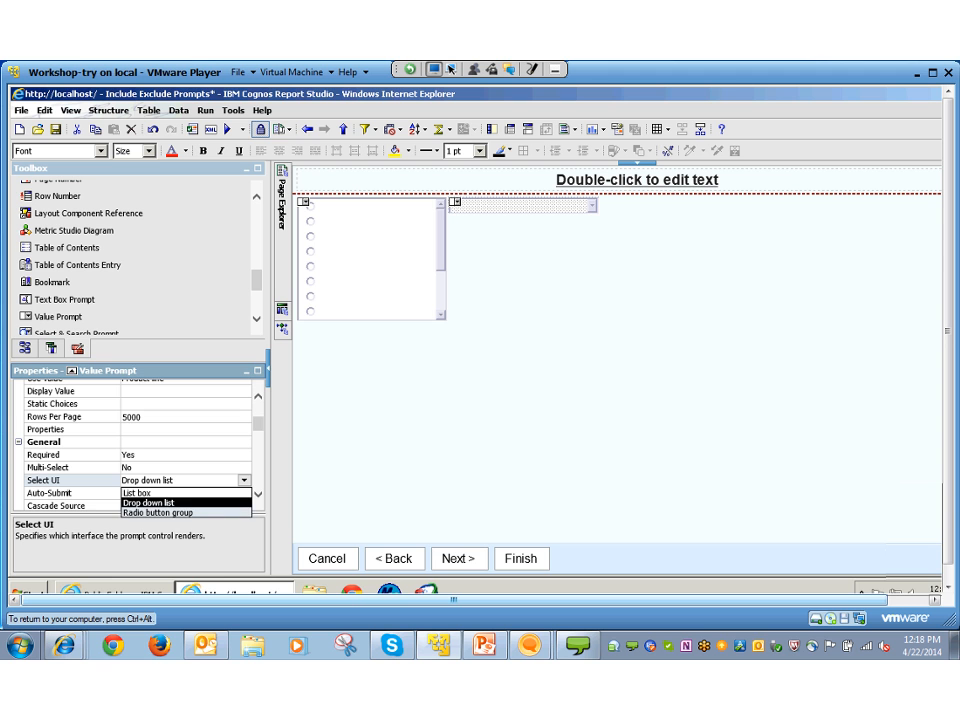
pyautogui.click(148, 503)
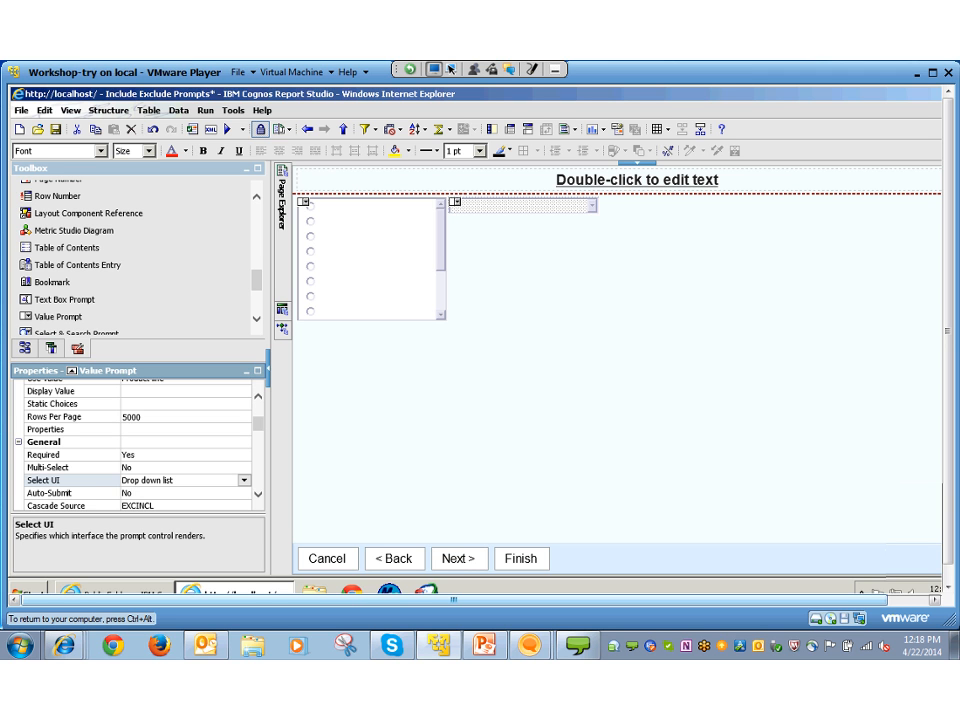
# Set the product line prompt's Multi-Select to Yes and its Select UI to Check box group
pyautogui.click(180, 468)
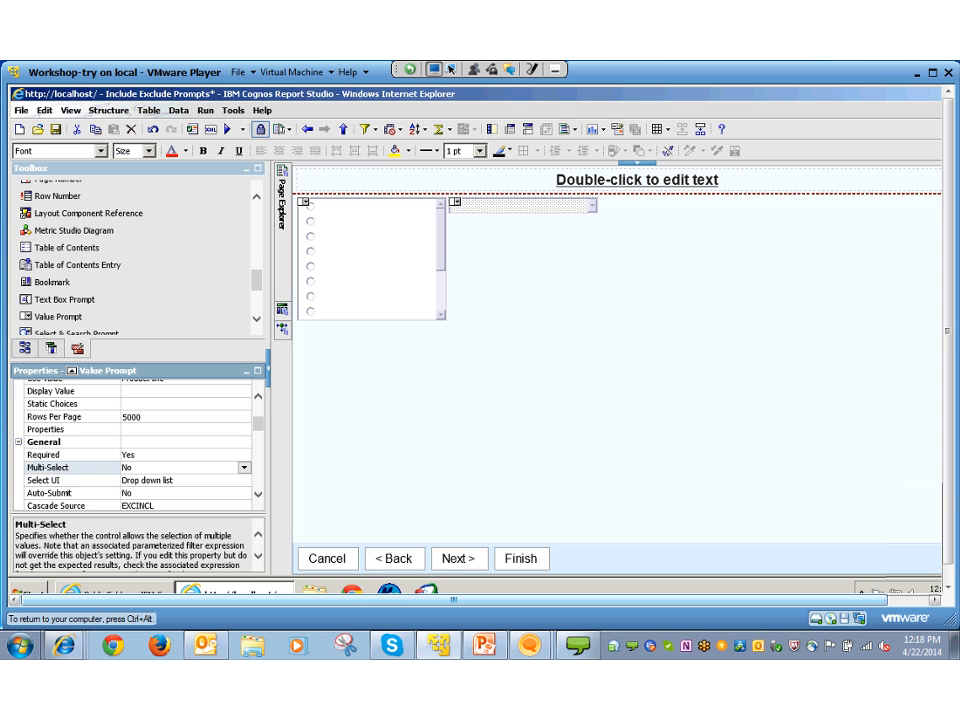
pyautogui.click(244, 468)
pyautogui.click(150, 480)
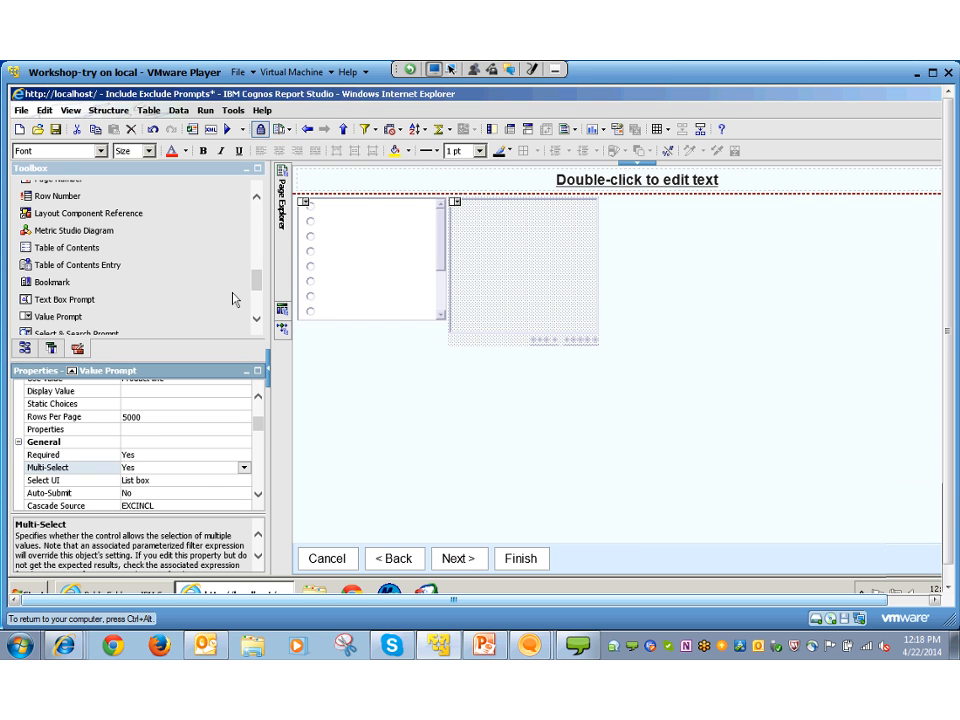
pyautogui.press('Down')
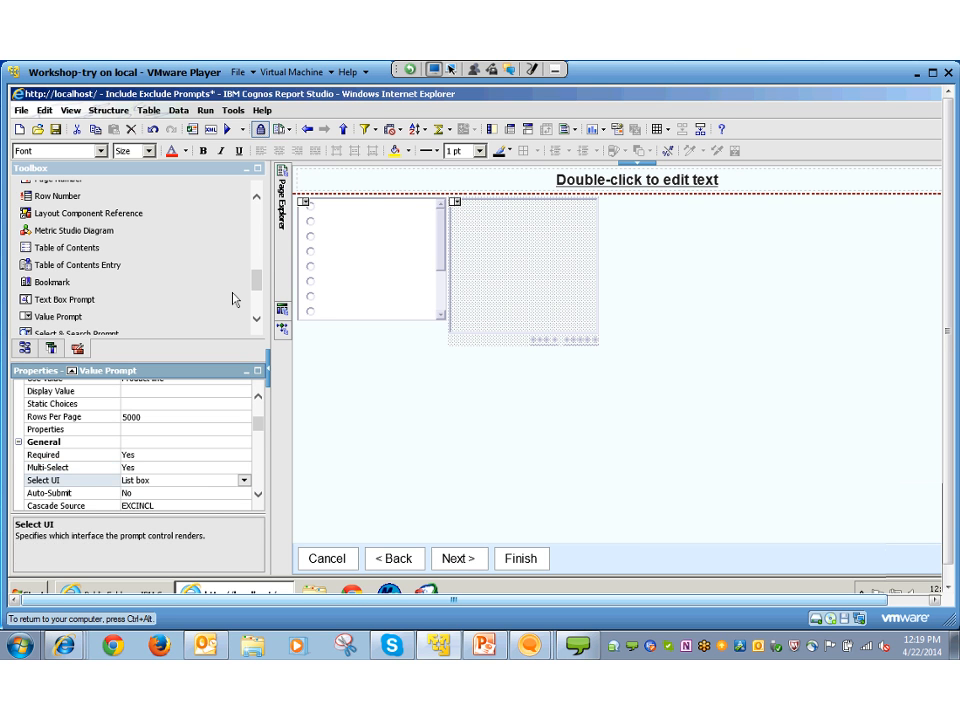
pyautogui.hotkey('alt', 'Down')
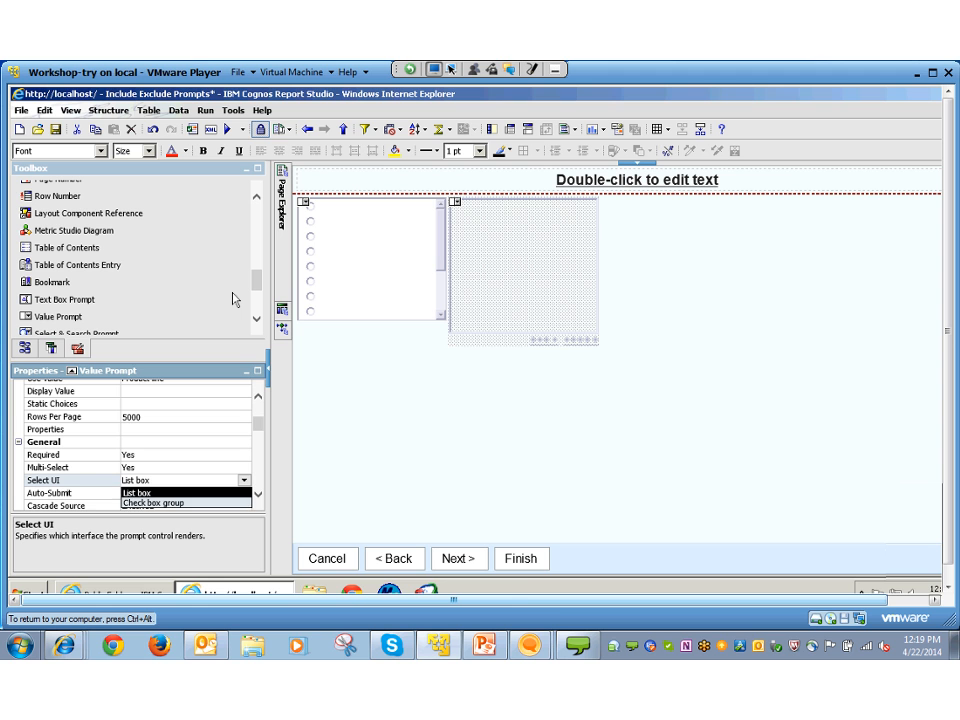
pyautogui.press('Down')
pyautogui.press('Return')
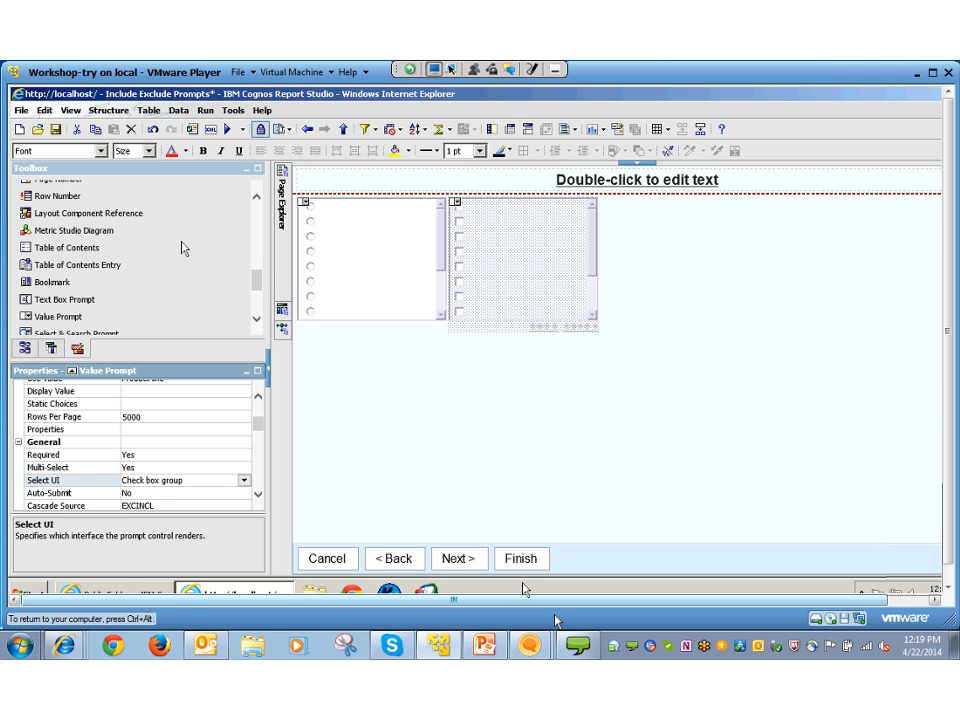
pyautogui.hotkey('ctrl', 'alt')
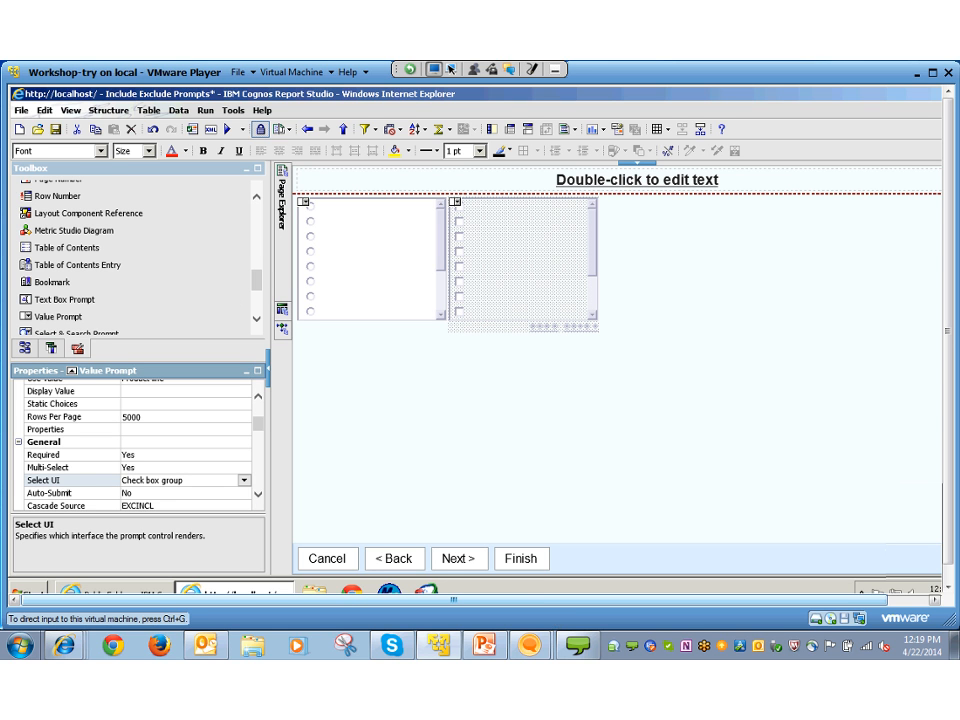
pyautogui.hotkey('alt', 'Tab')
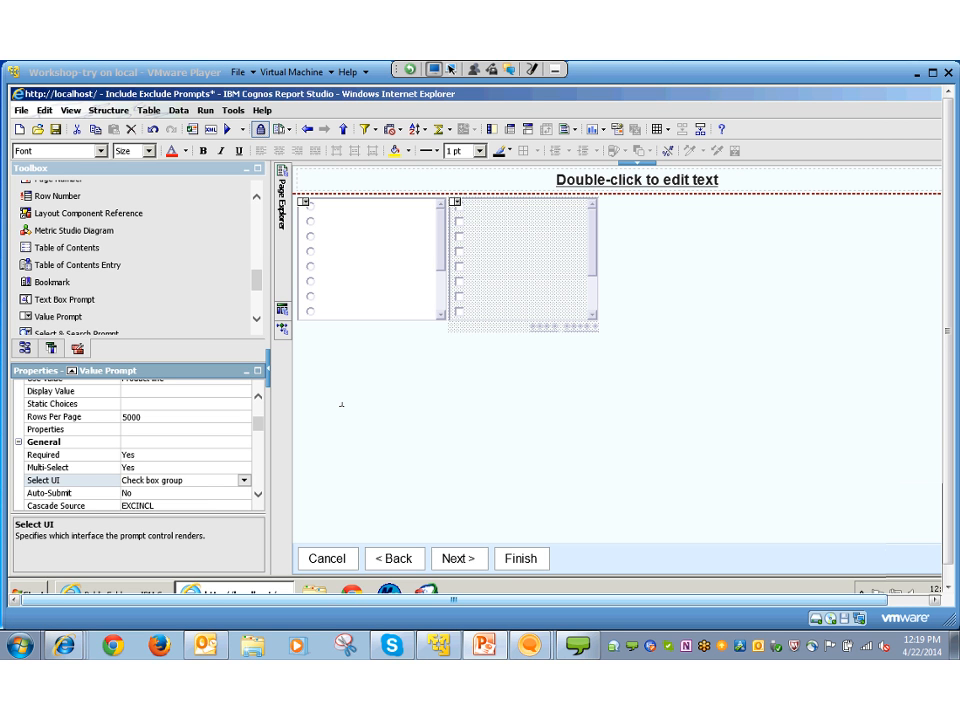
pyautogui.click(511, 576)
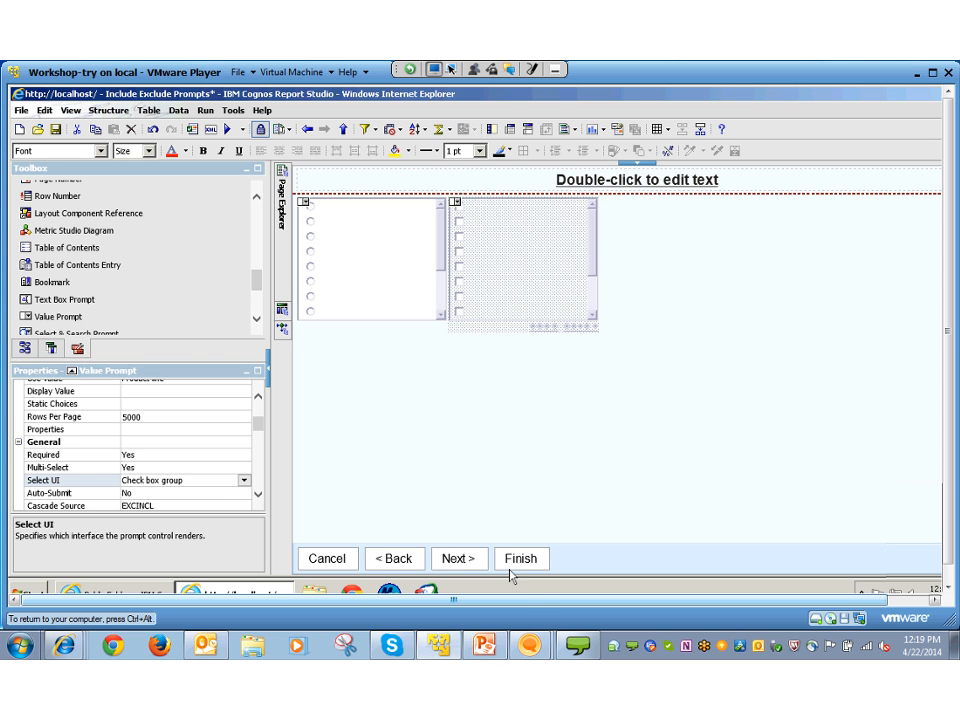
# Copy the check box product line prompt, paste it into the page body, and select the pasted prompt
pyautogui.rightClick(507, 257)
pyautogui.press('Up')
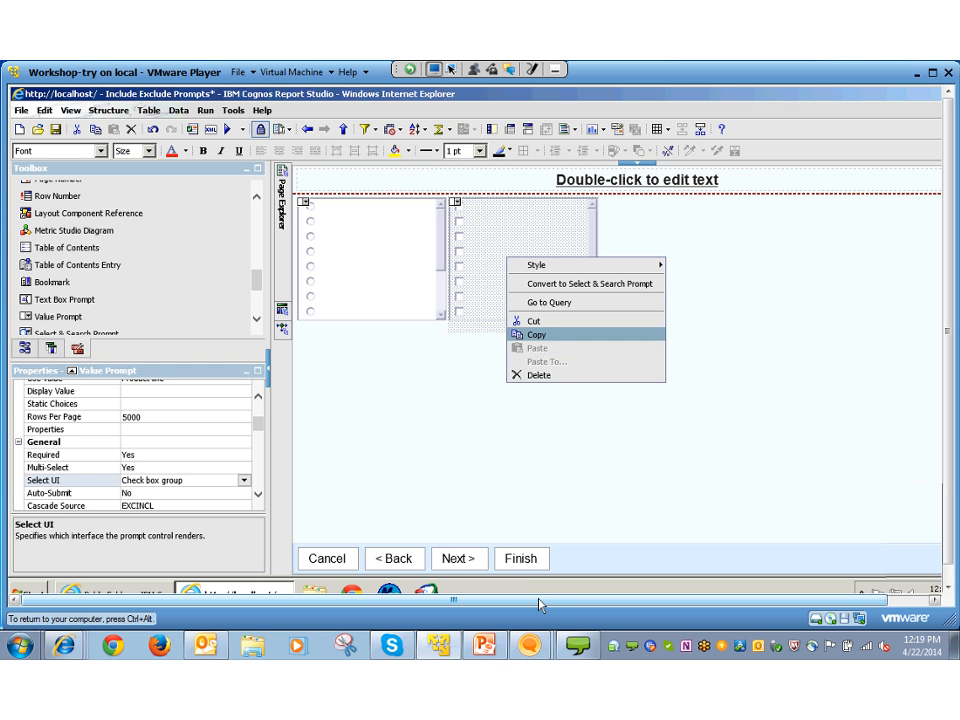
pyautogui.press('Return')
pyautogui.rightClick(577, 442)
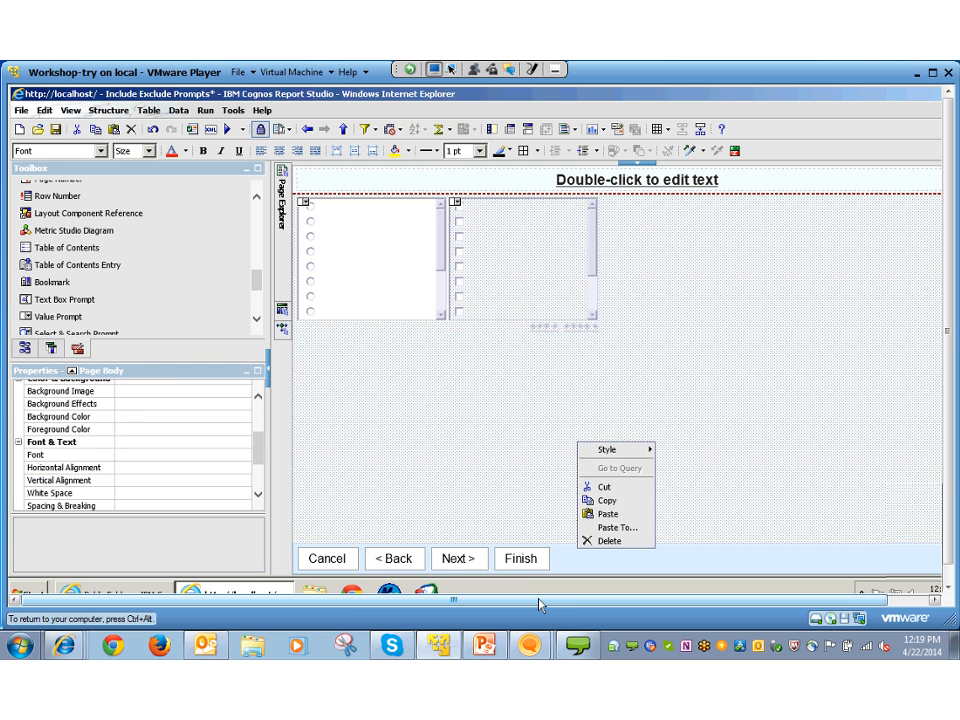
pyautogui.click(608, 514)
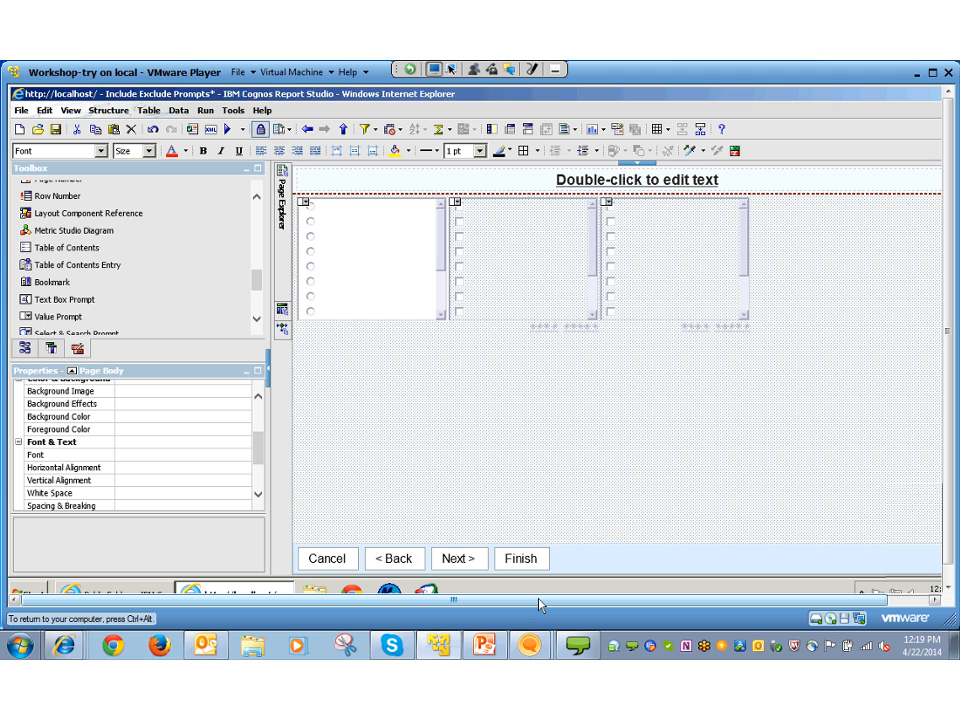
pyautogui.click(677, 262)
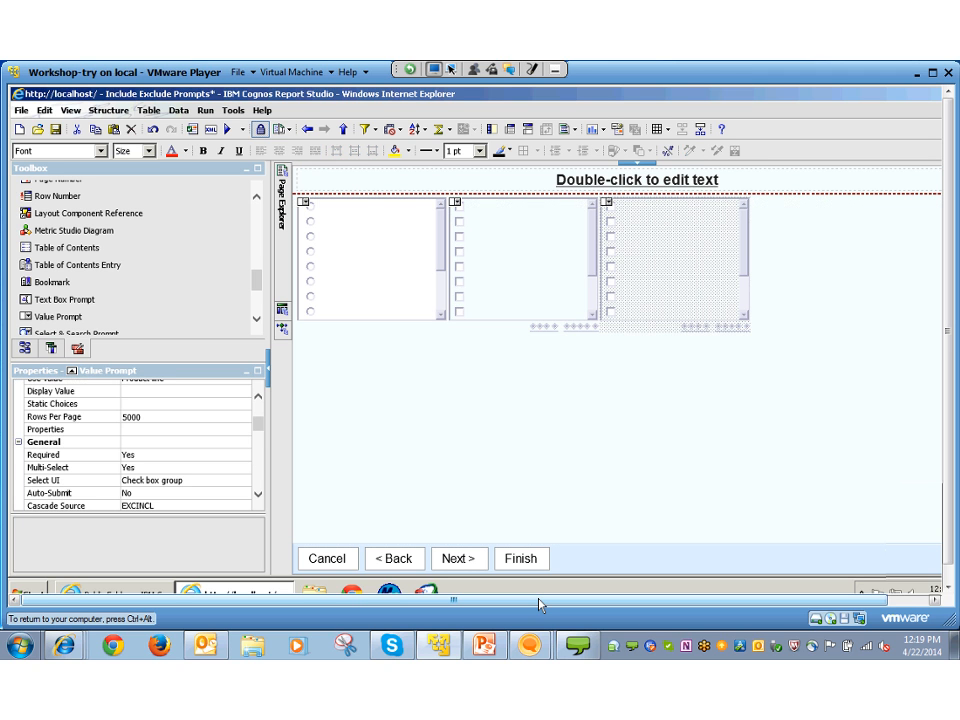
# Set Required to No for both the original and the copied check box prompts
pyautogui.click(526, 262)
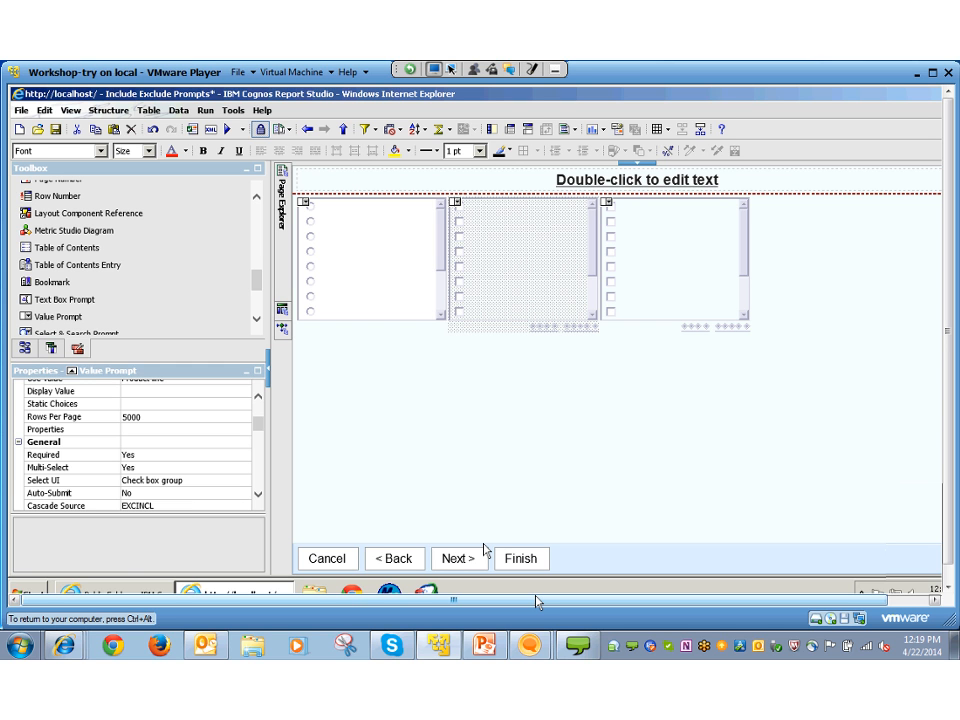
pyautogui.click(185, 455)
pyautogui.click(244, 455)
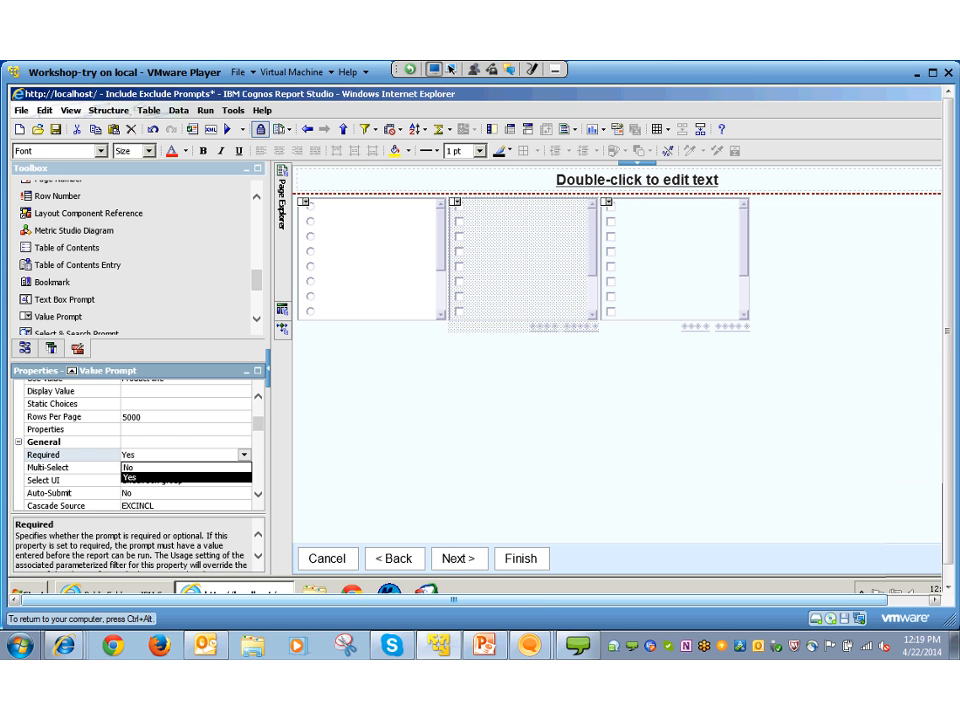
pyautogui.click(150, 467)
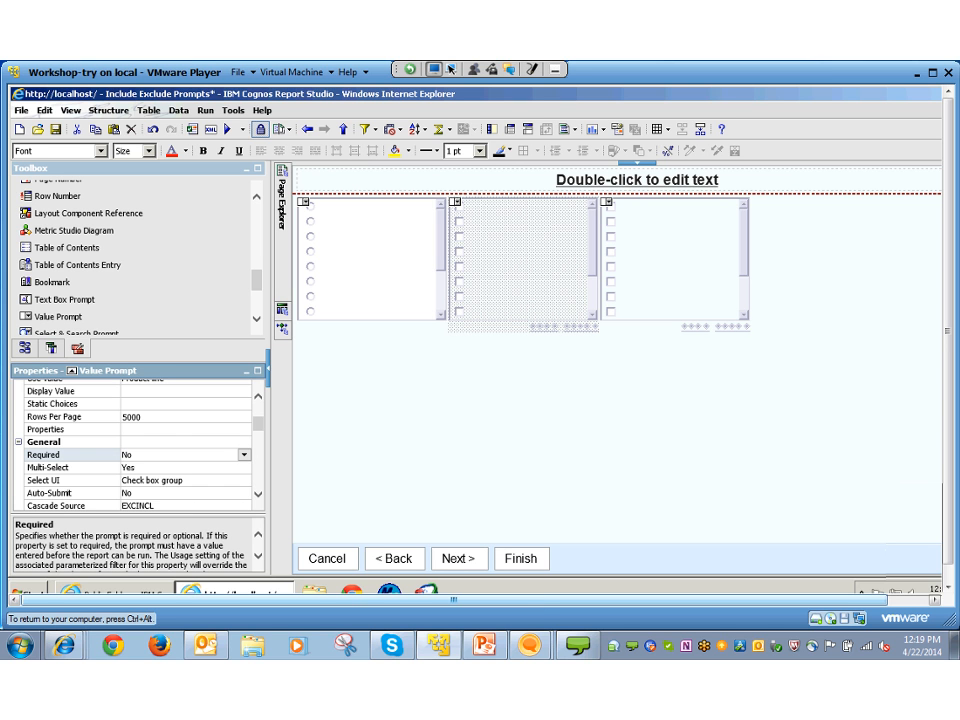
pyautogui.click(672, 265)
pyautogui.click(185, 455)
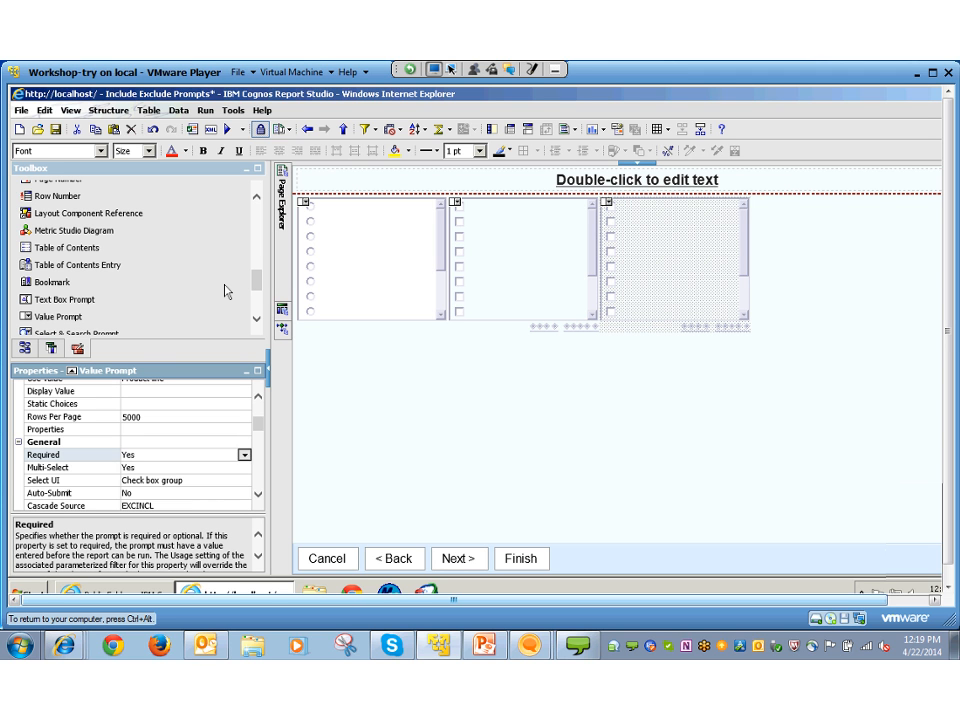
pyautogui.click(244, 455)
pyautogui.click(150, 467)
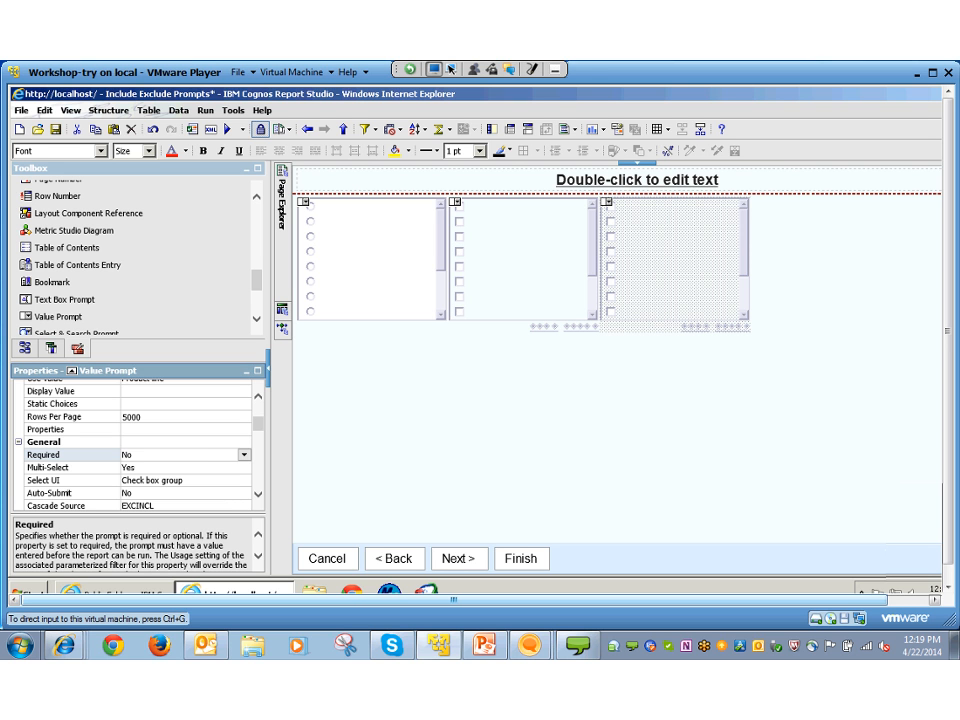
pyautogui.click(515, 268)
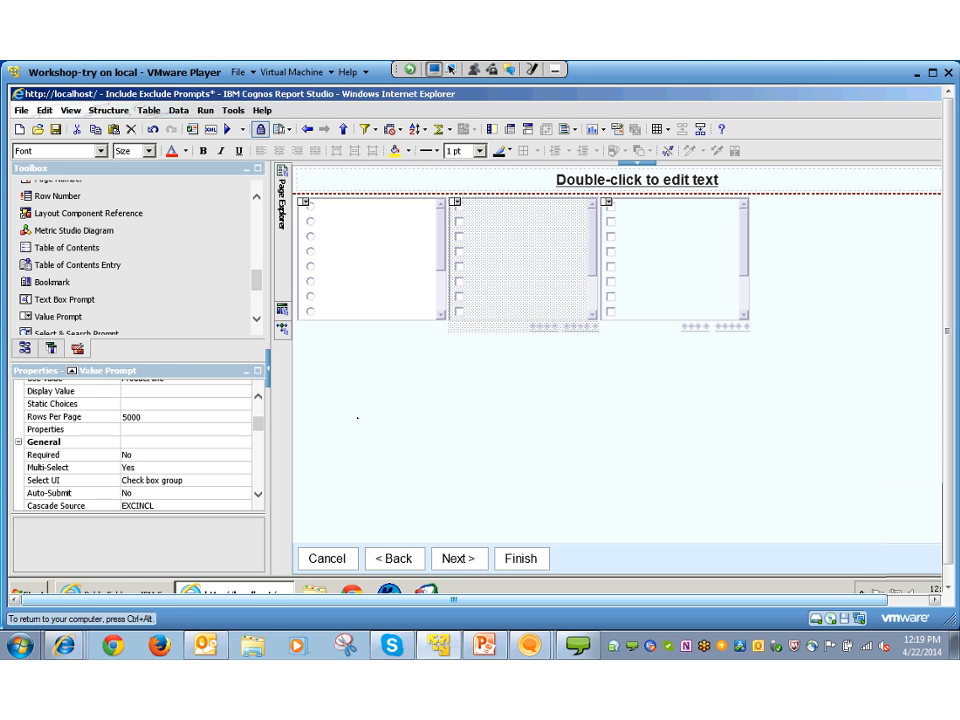
pyautogui.moveTo(258, 424); pyautogui.dragTo(258, 414)
pyautogui.click(672, 264)
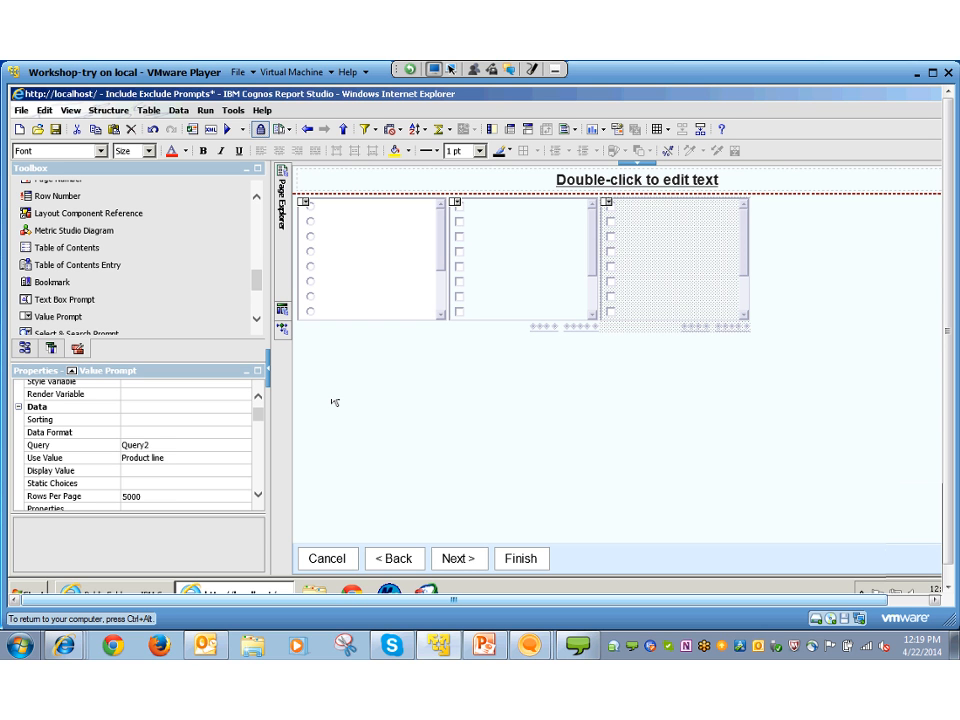
pyautogui.click(521, 264)
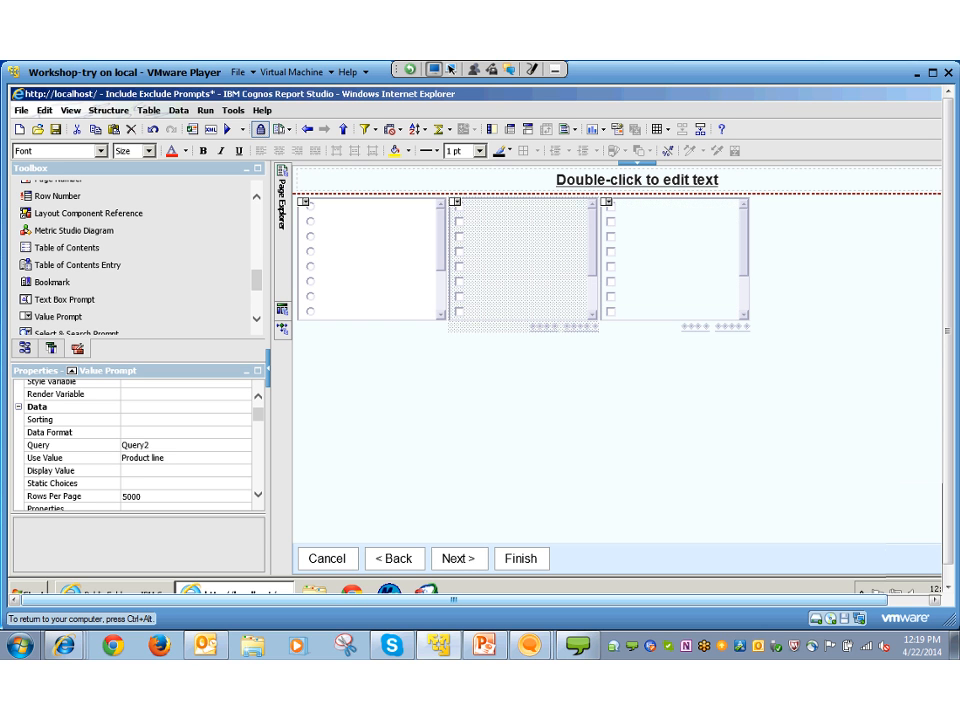
# Add a Boolean variable to the report and insert the EXCINCL parameter into its report expression
pyautogui.click(282, 309)
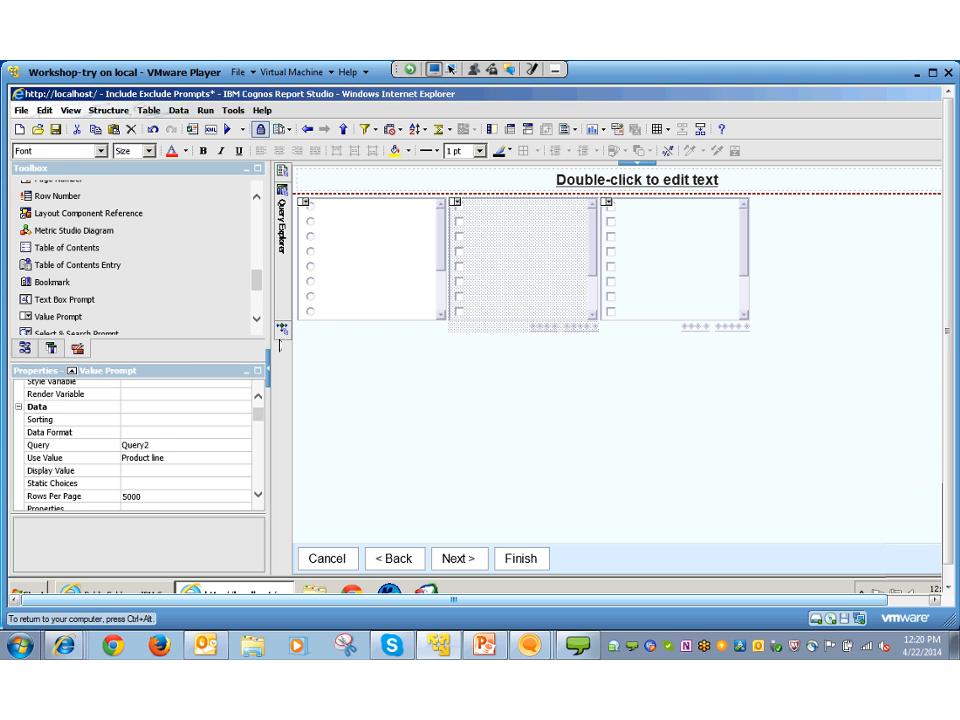
pyautogui.moveTo(282, 335)
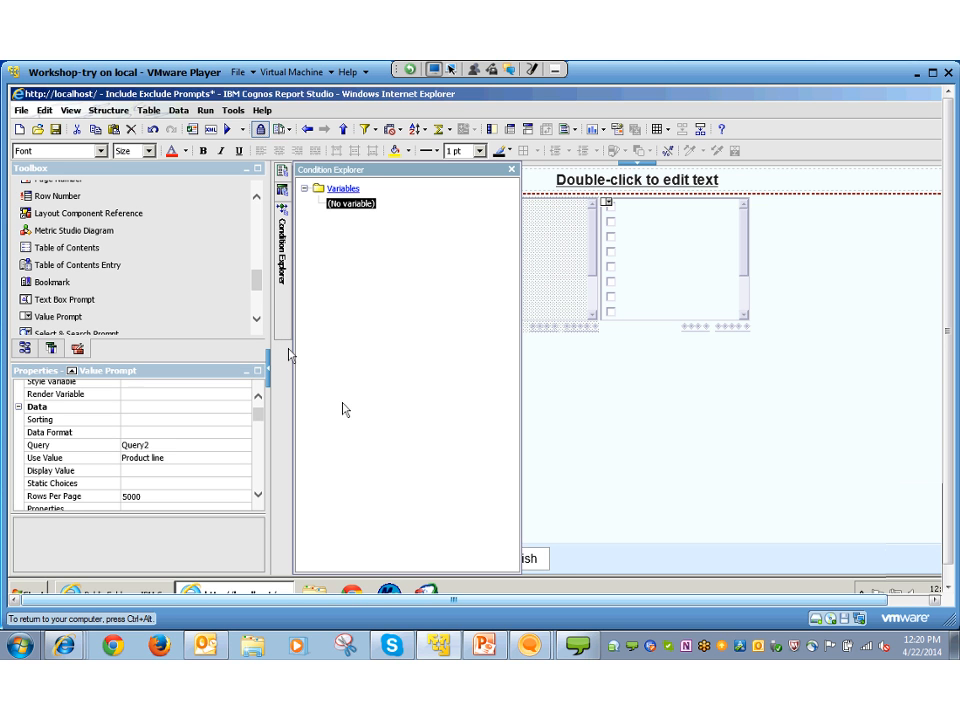
pyautogui.moveTo(50, 226); pyautogui.dragTo(389, 269)
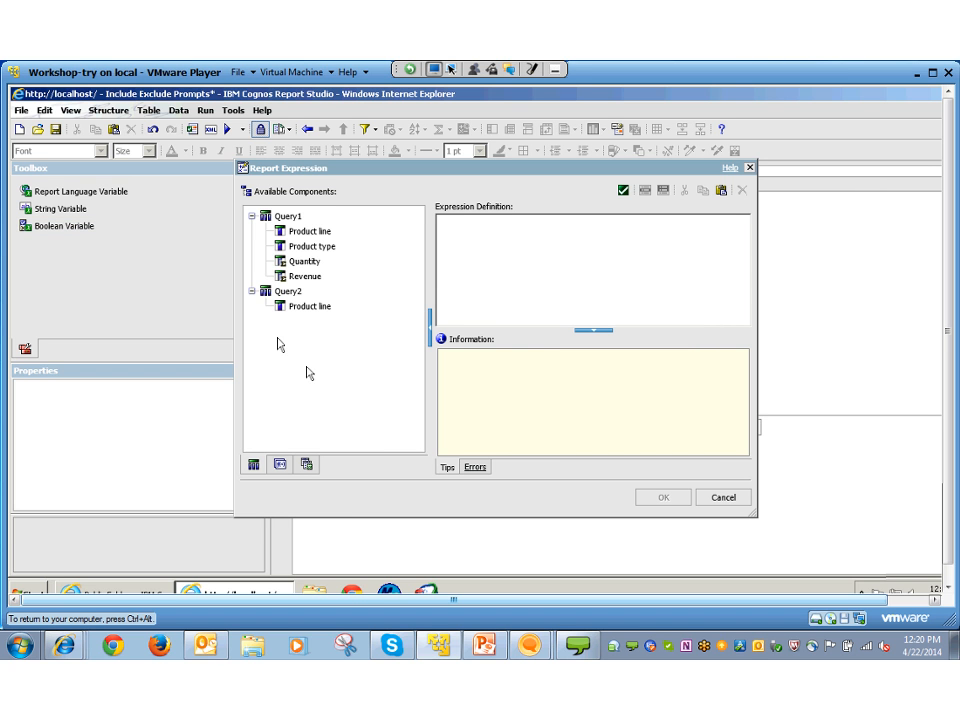
pyautogui.click(306, 464)
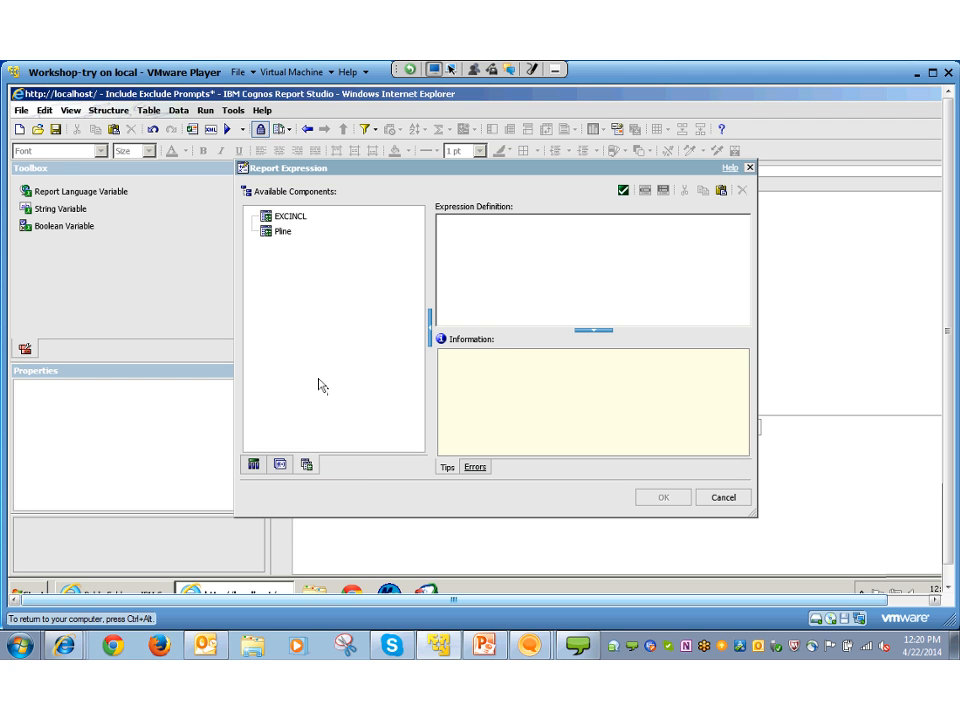
pyautogui.moveTo(290, 216); pyautogui.dragTo(440, 264)
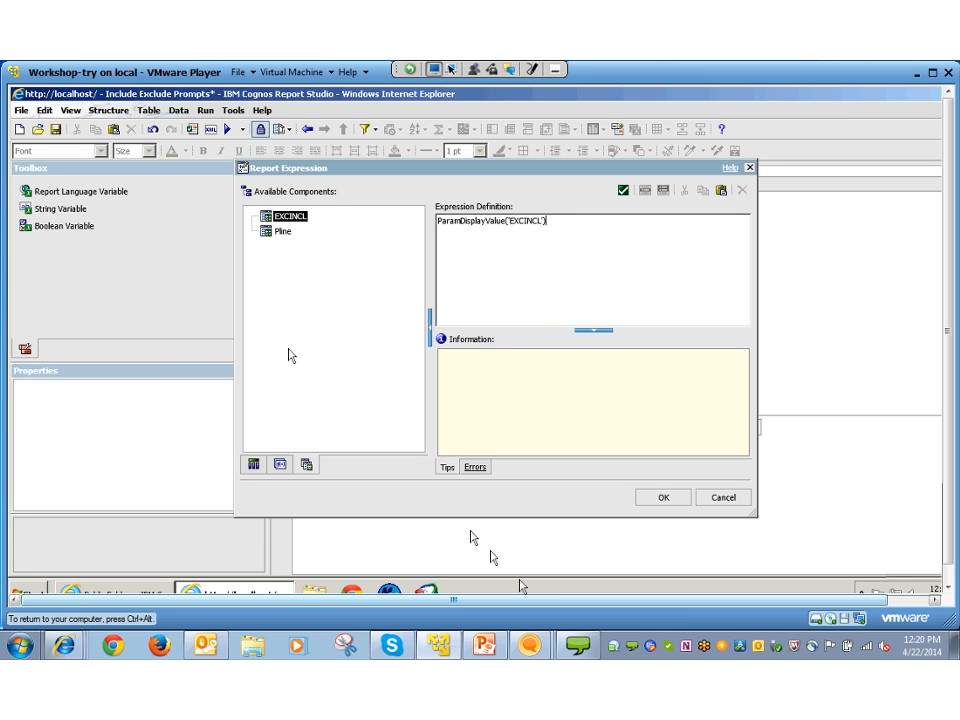
# Edit the Boolean variable's expression to ParamValue('EXCINCL') = 'INCL' and confirm it
pyautogui.click(462, 220)
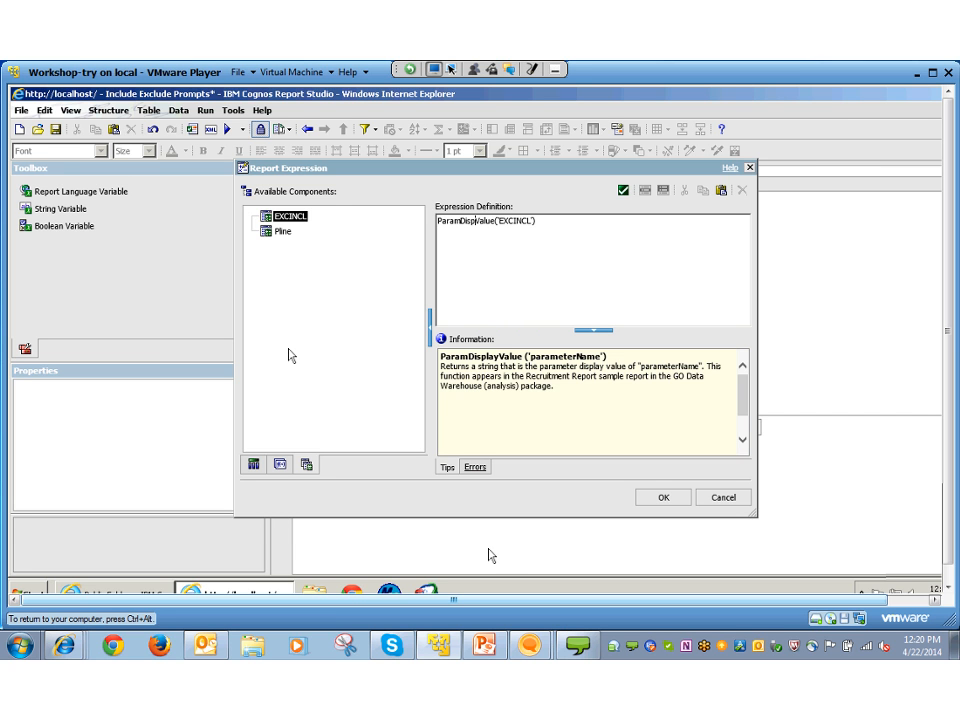
pyautogui.press('BackSpace')
pyautogui.press('BackSpace')
pyautogui.write("= 'IN")
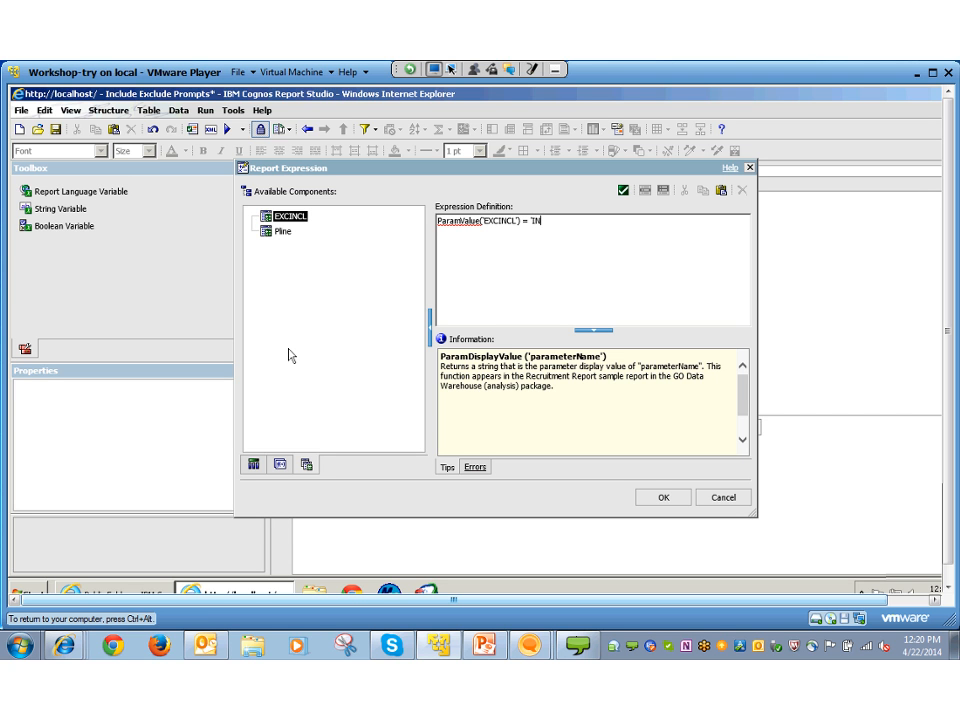
pyautogui.write("CL'")
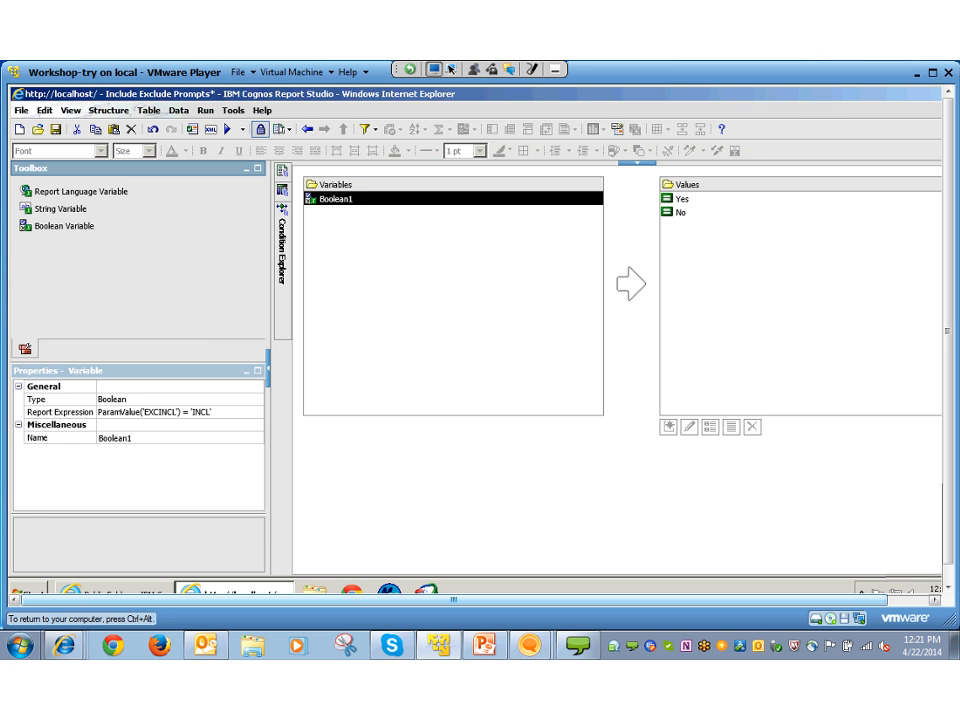
# Rename the Boolean variable as INCLEXCL
pyautogui.click(132, 438)
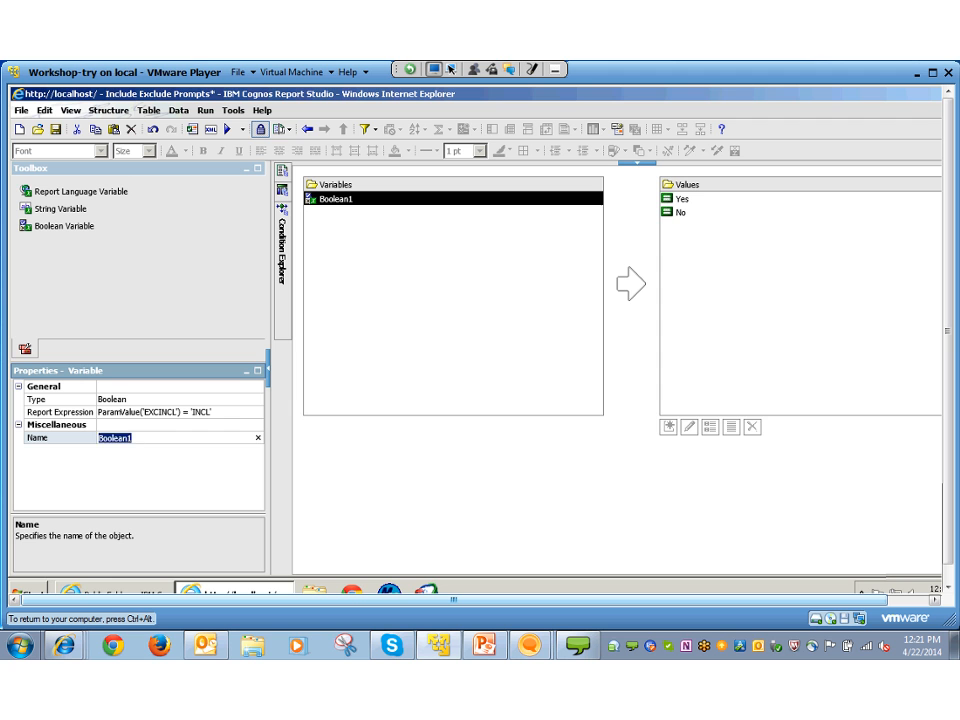
pyautogui.write('INCLEXCL')
pyautogui.click(170, 235)
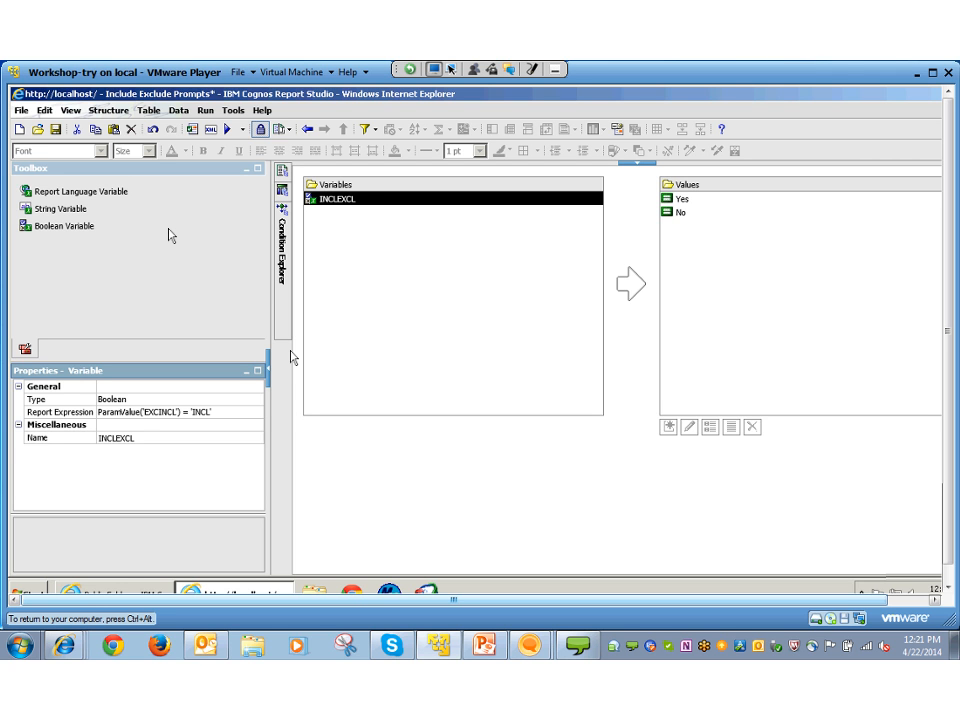
# Open Query1 and add the detail filter [Product line] in ?Pincl?
pyautogui.moveTo(282, 171)
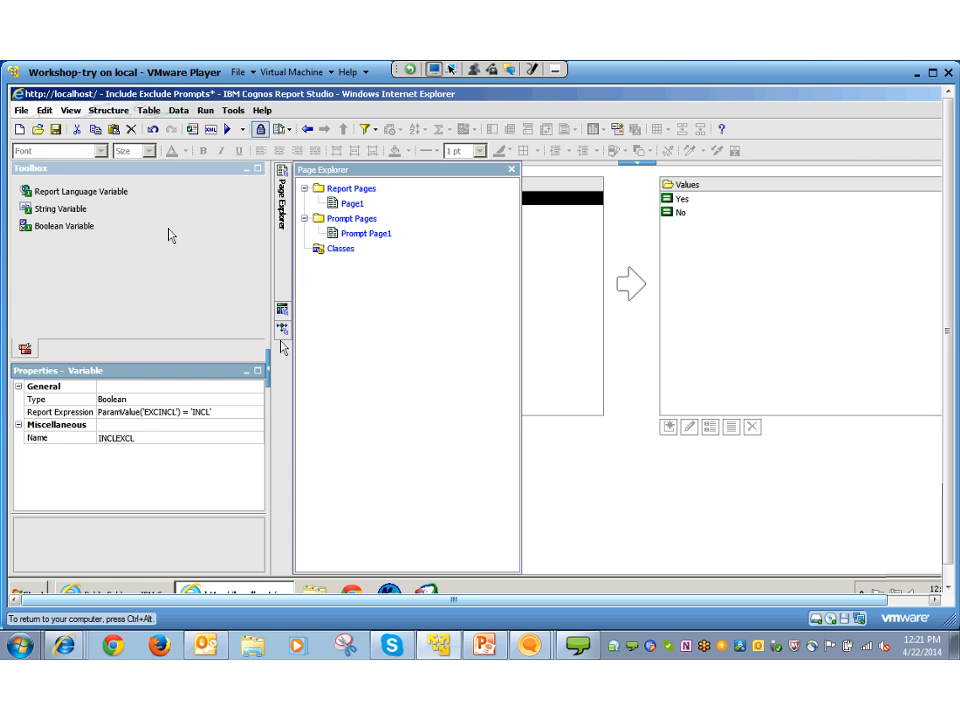
pyautogui.click(366, 233)
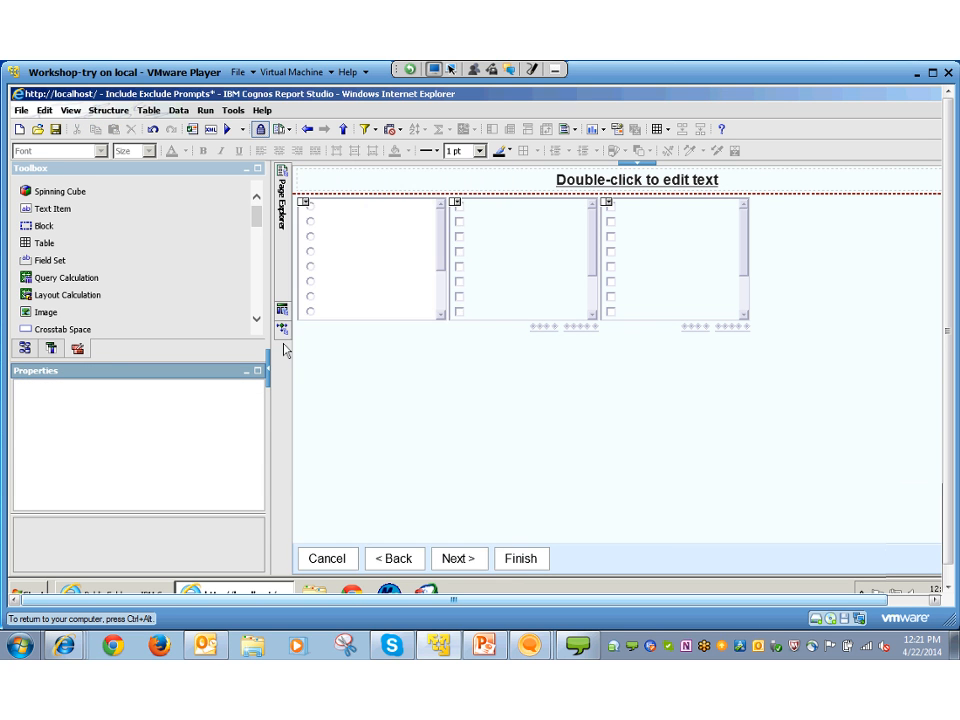
pyautogui.moveTo(282, 343)
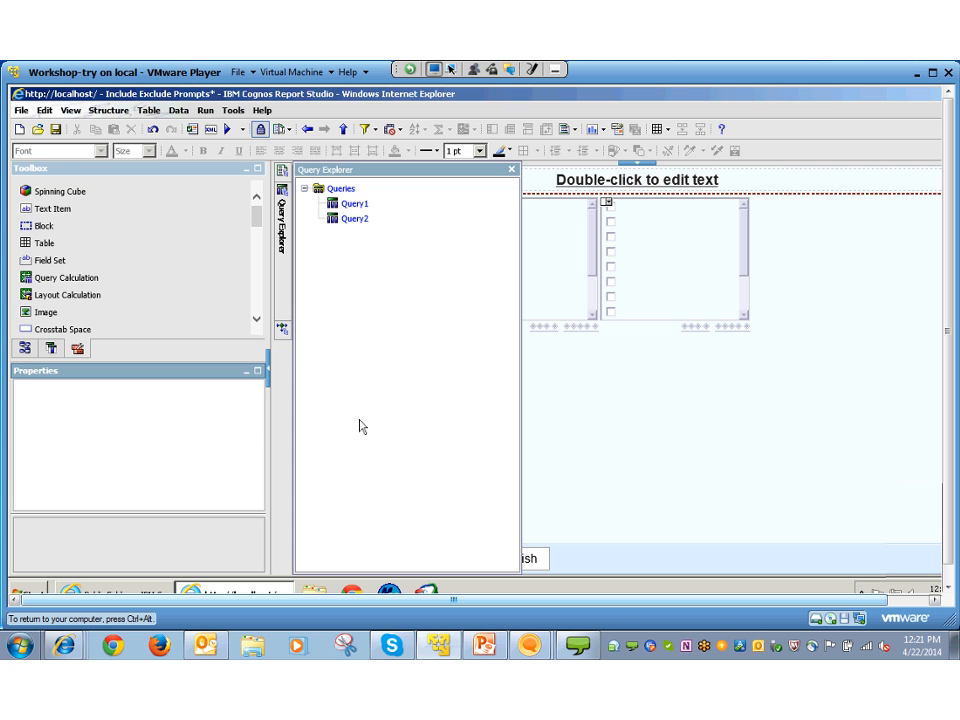
pyautogui.click(354, 204)
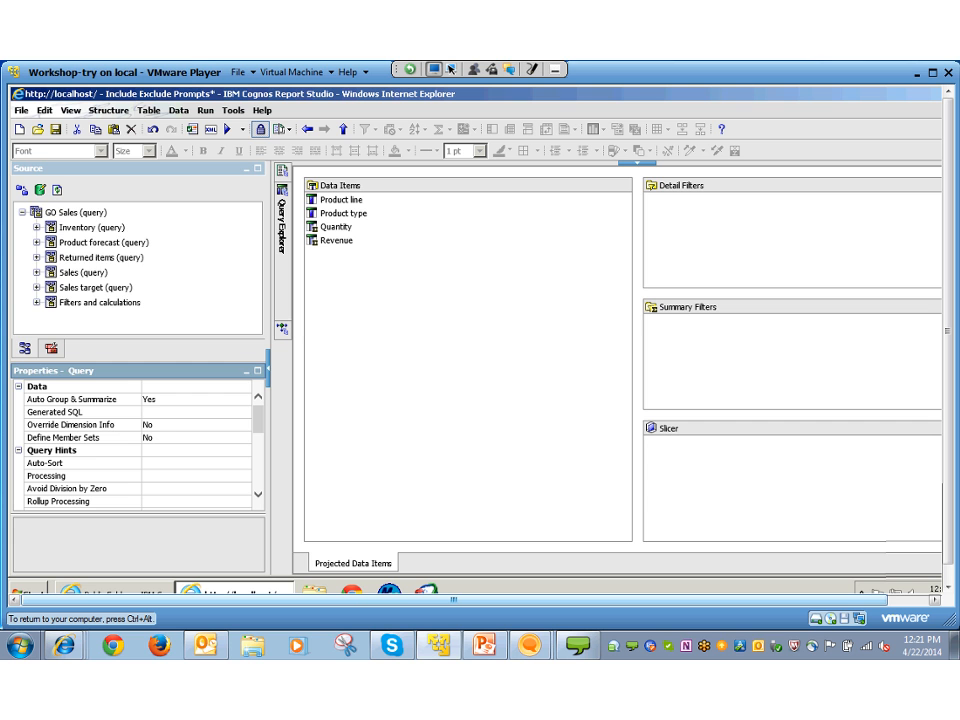
pyautogui.click(51, 348)
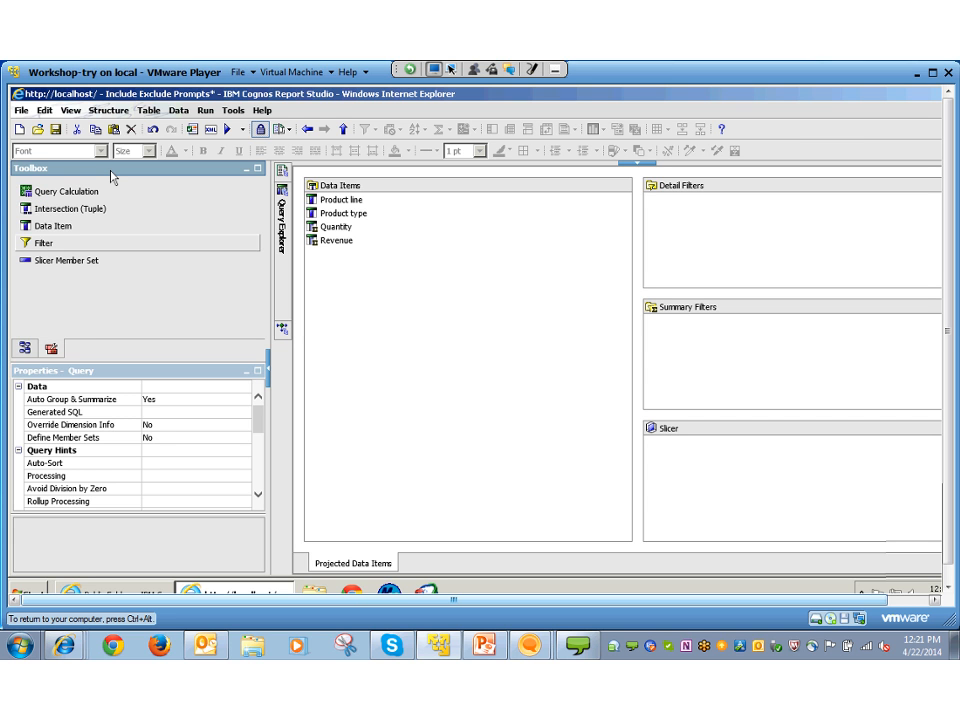
pyautogui.moveTo(44, 243); pyautogui.dragTo(700, 255)
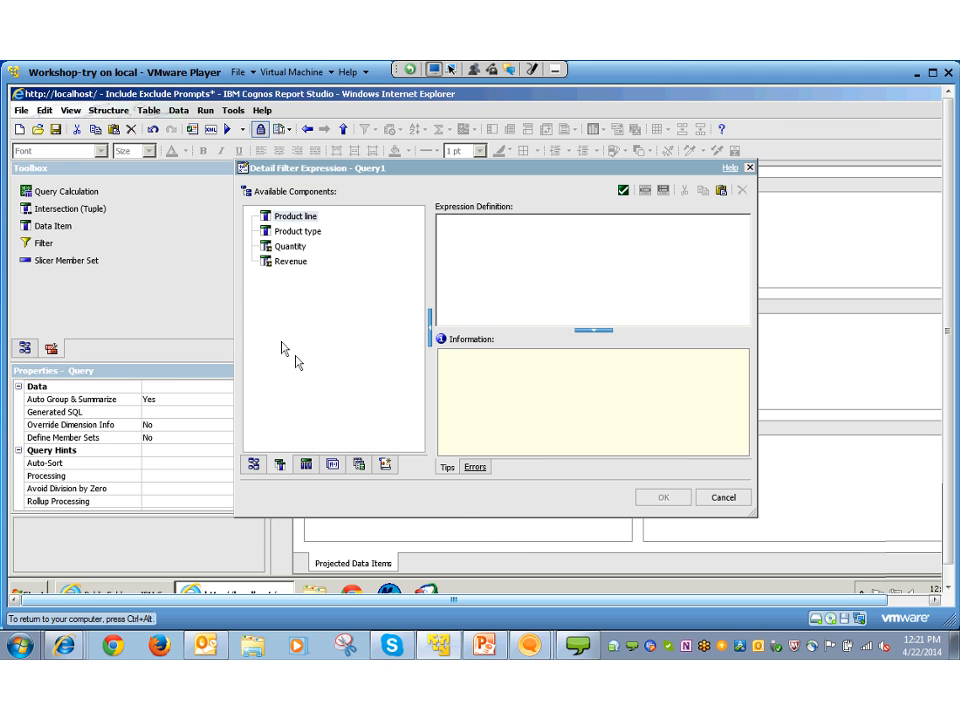
pyautogui.doubleClick(296, 216)
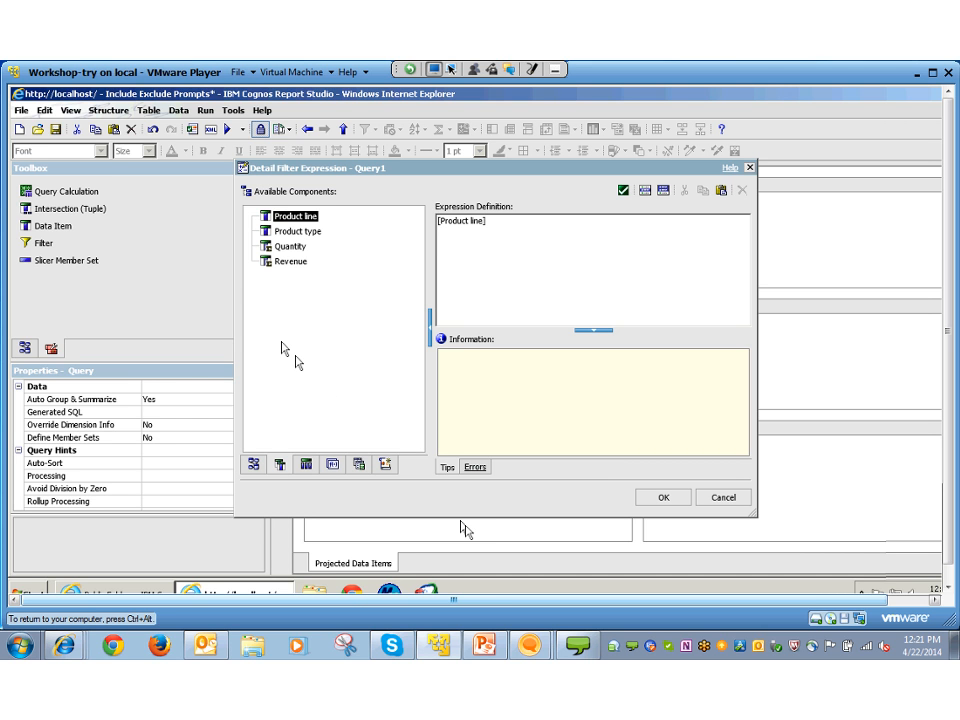
pyautogui.write('in ?')
pyautogui.write('Pincl?')
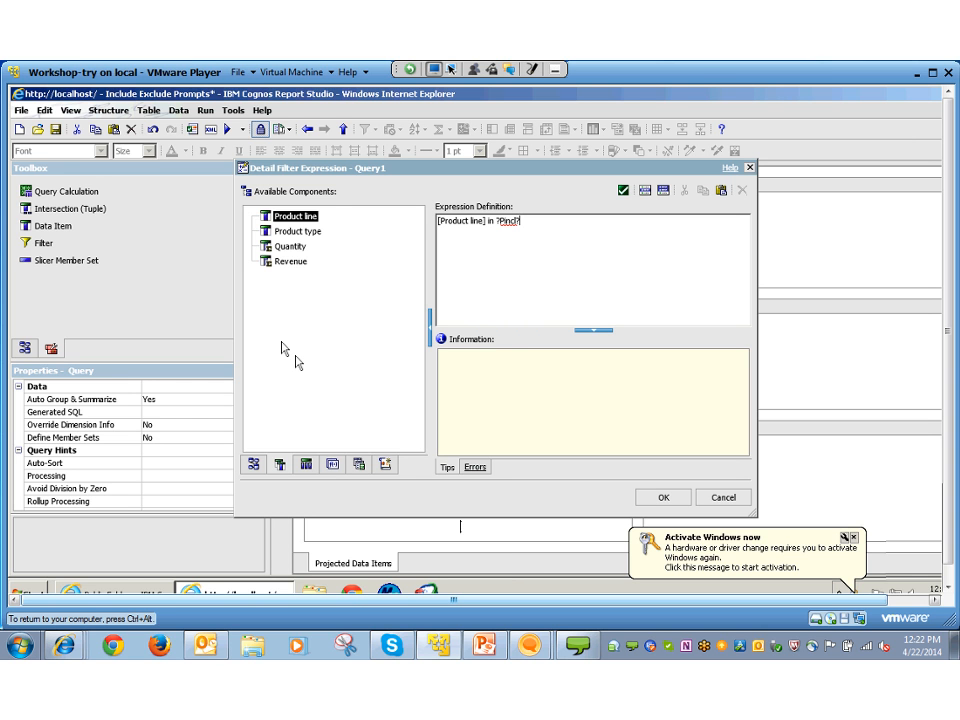
pyautogui.click(854, 538)
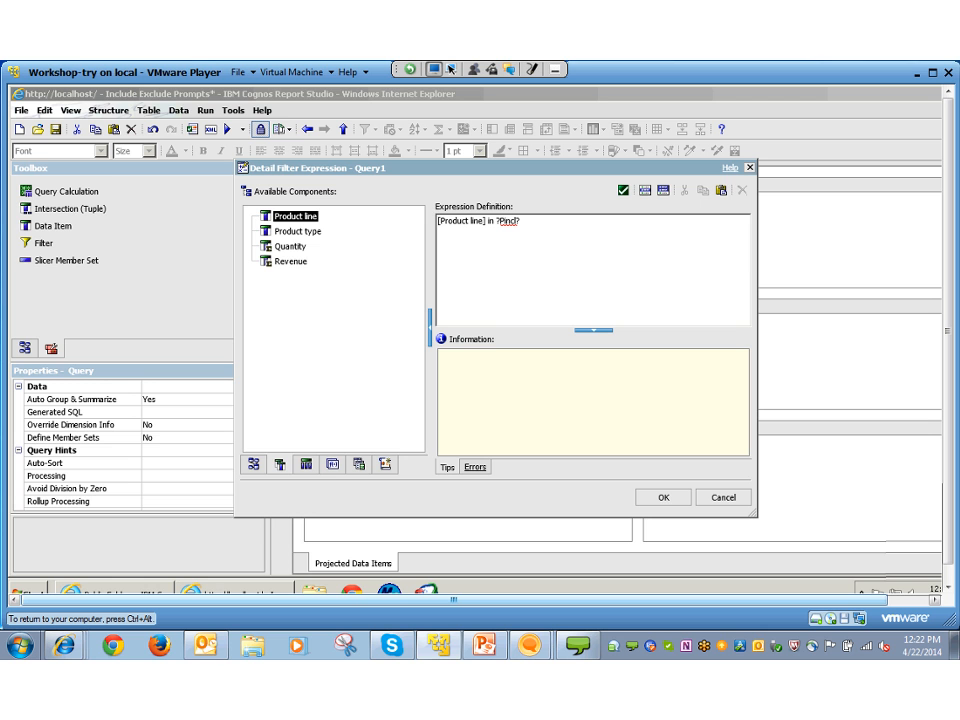
pyautogui.click(663, 497)
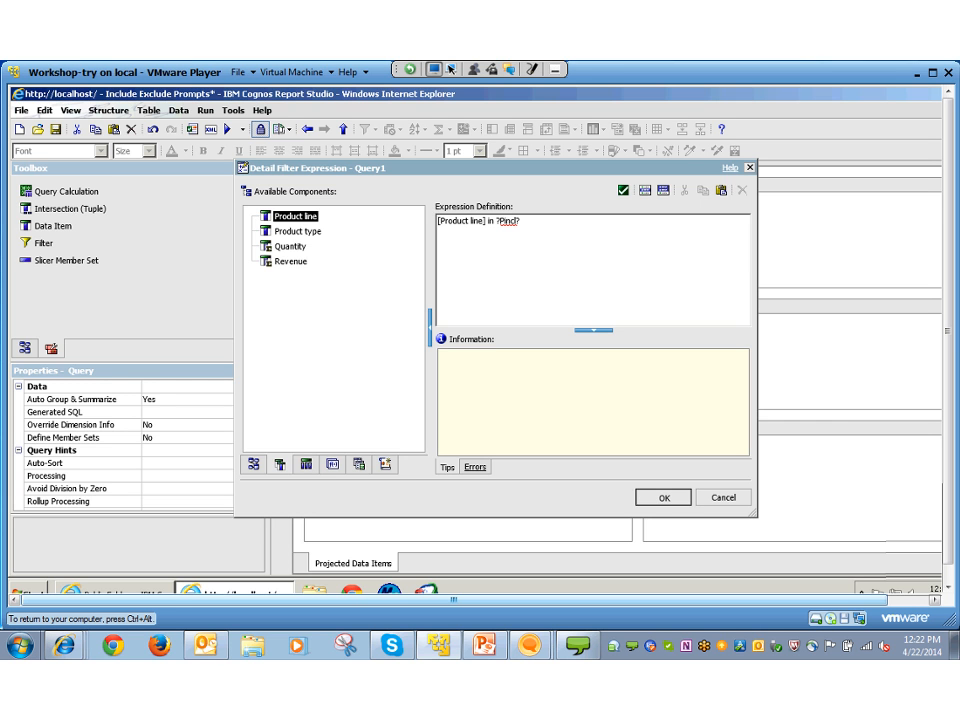
# Set the usage of the ?Pincl? detail filter to Optional
pyautogui.click(130, 425)
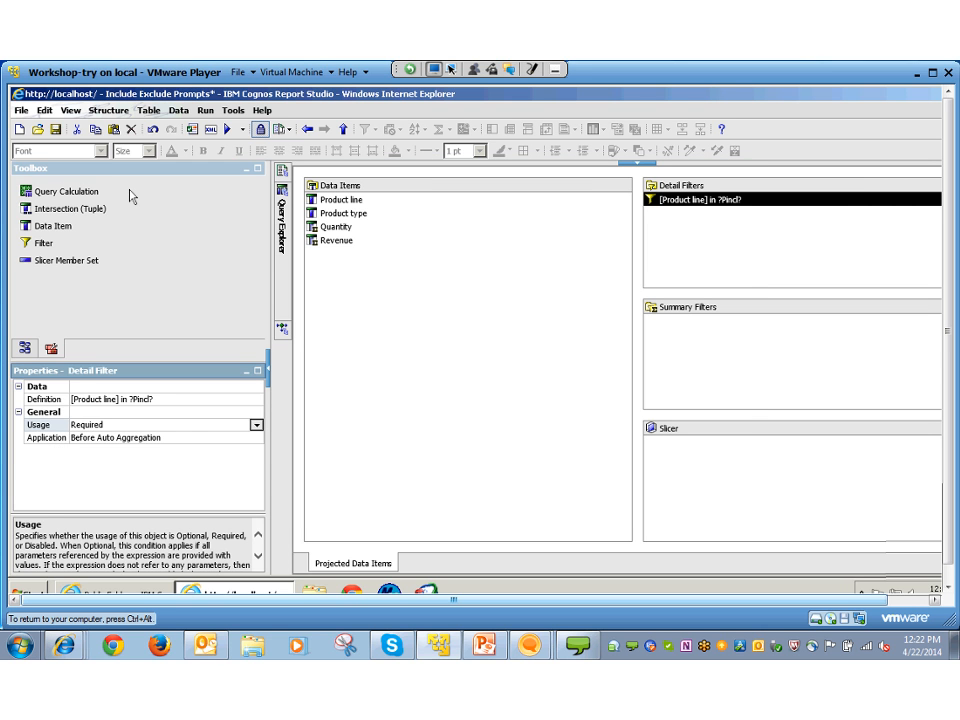
pyautogui.click(257, 425)
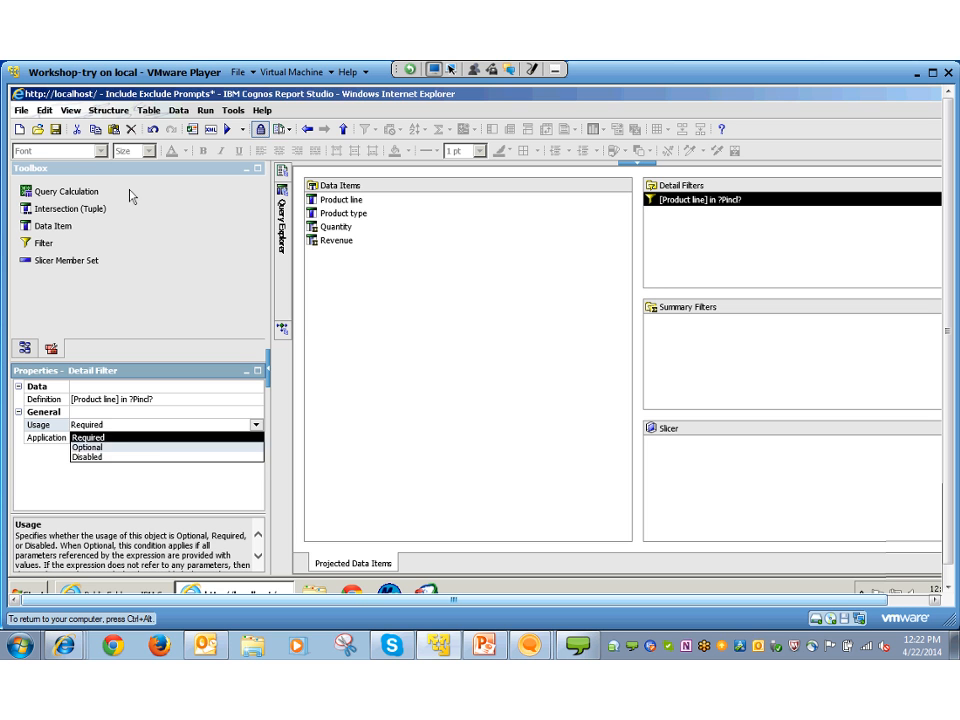
pyautogui.click(87, 447)
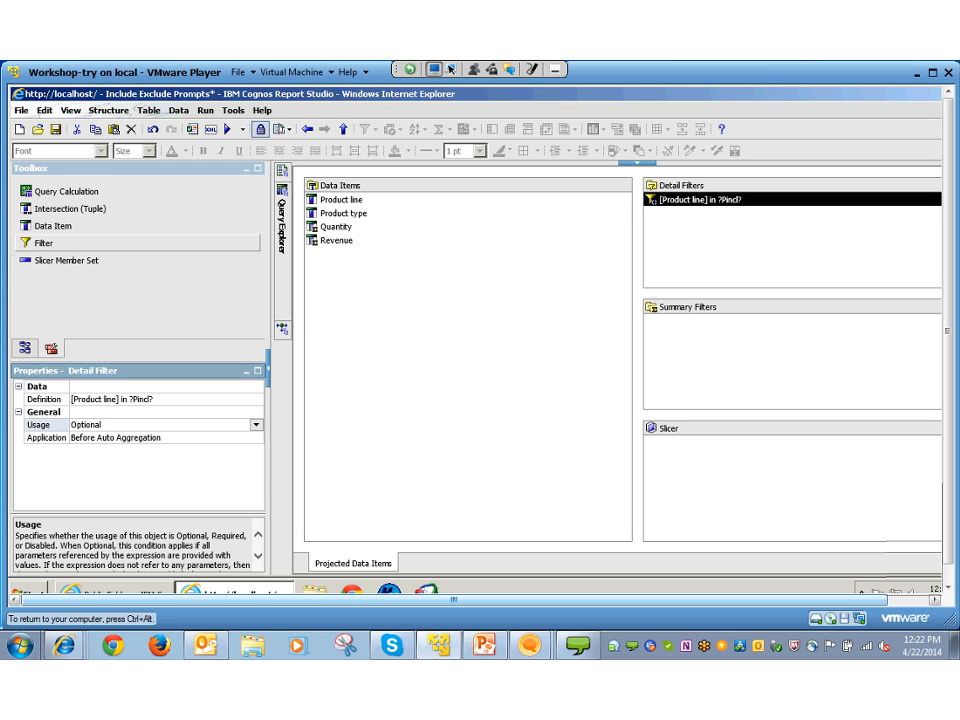
# Add a second detail filter to Query1 with the expression [Product line] not in ?EPline?, and try previewing its data before confirming
pyautogui.moveTo(44, 243); pyautogui.dragTo(731, 278)
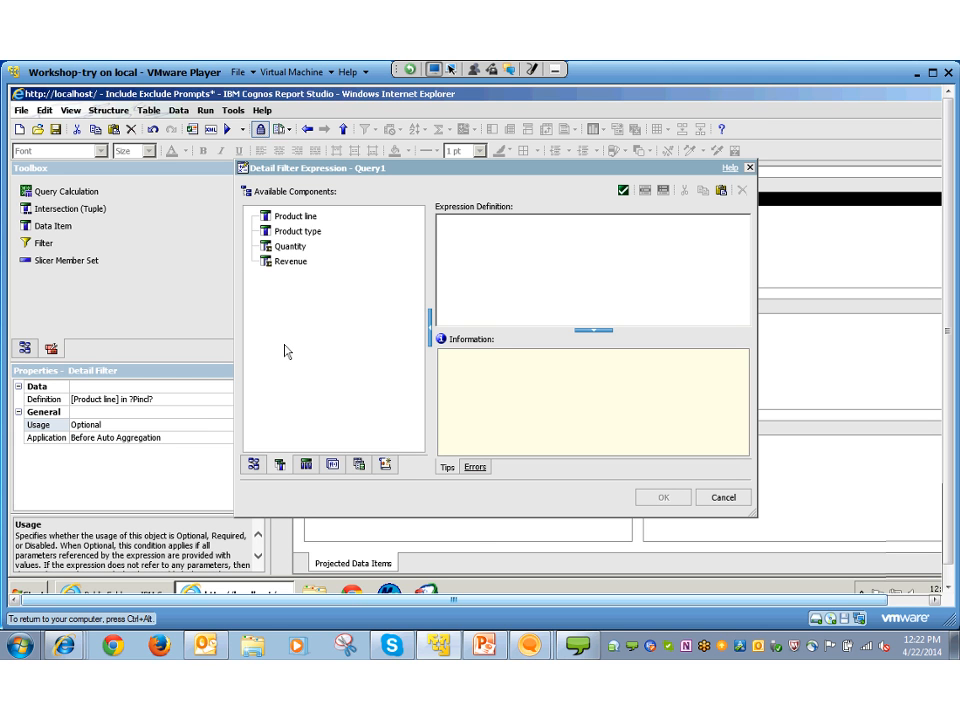
pyautogui.moveTo(296, 216); pyautogui.dragTo(482, 262)
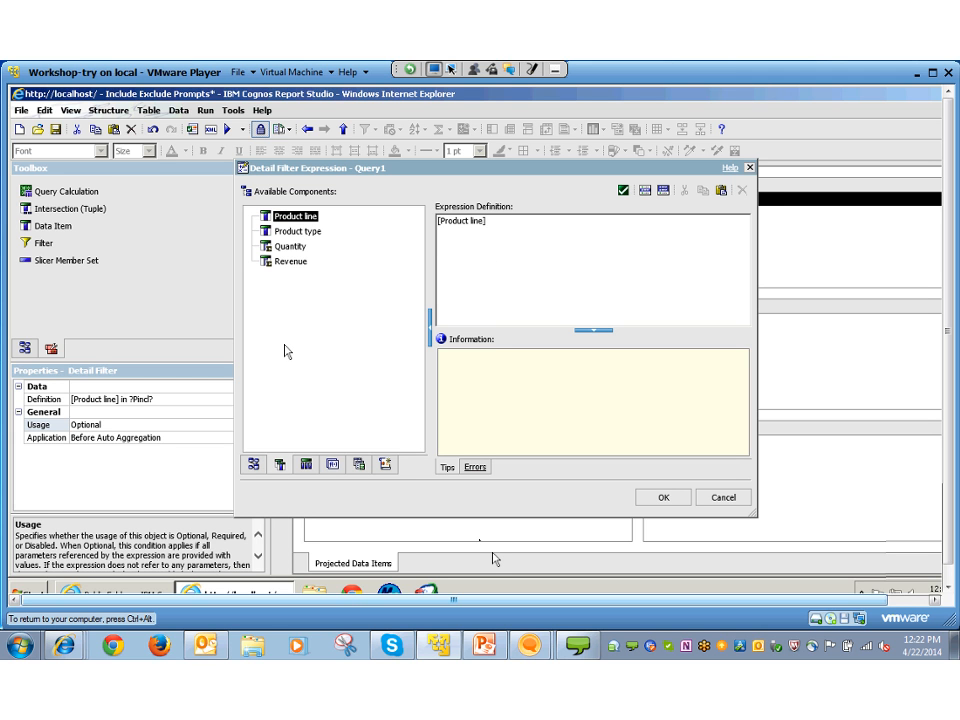
pyautogui.write('not in ?EPline?')
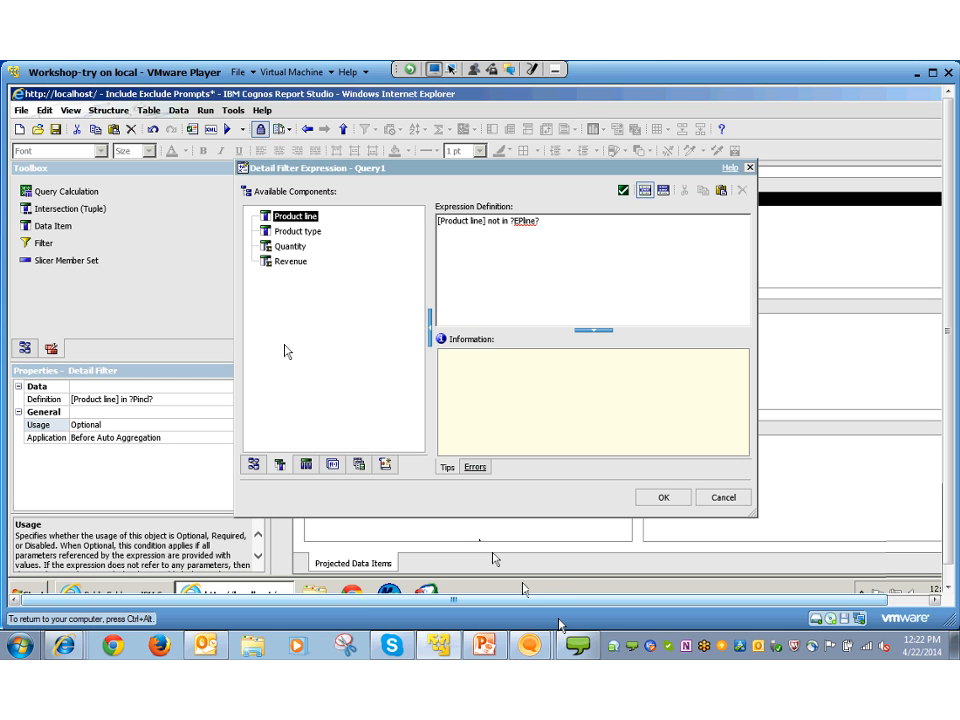
pyautogui.click(645, 190)
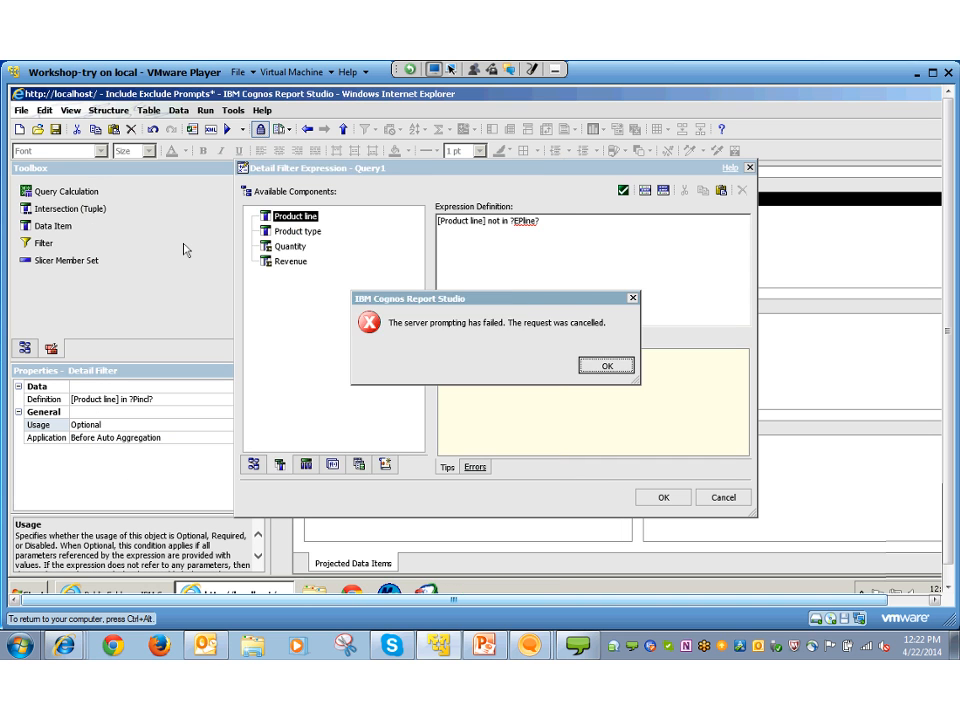
pyautogui.press('Return')
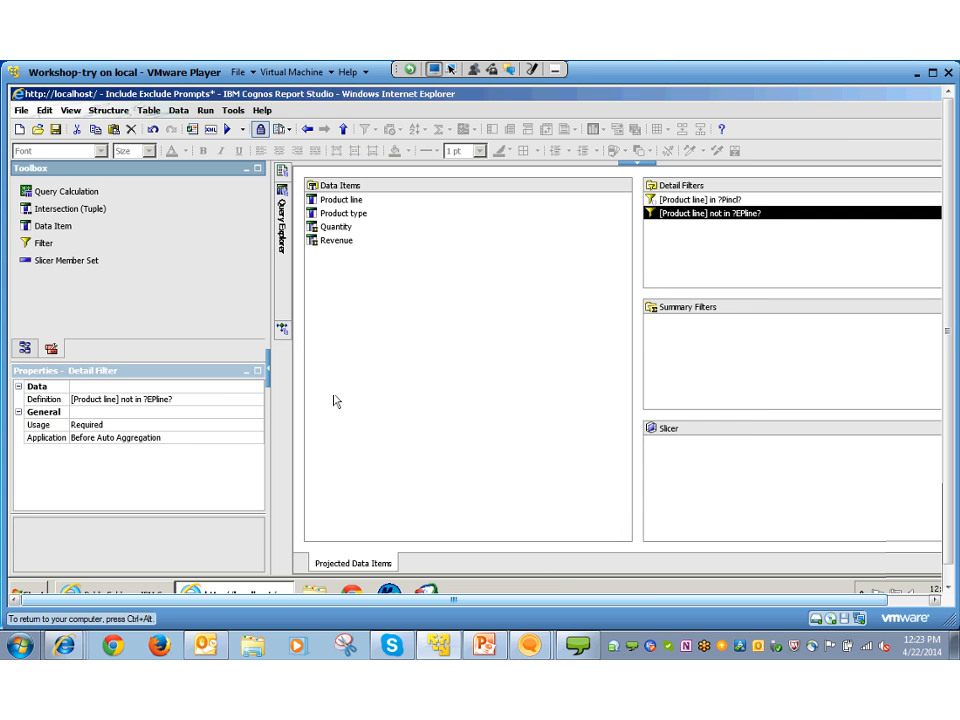
# Set the usage of the ?EPline? detail filter to Optional
pyautogui.click(157, 425)
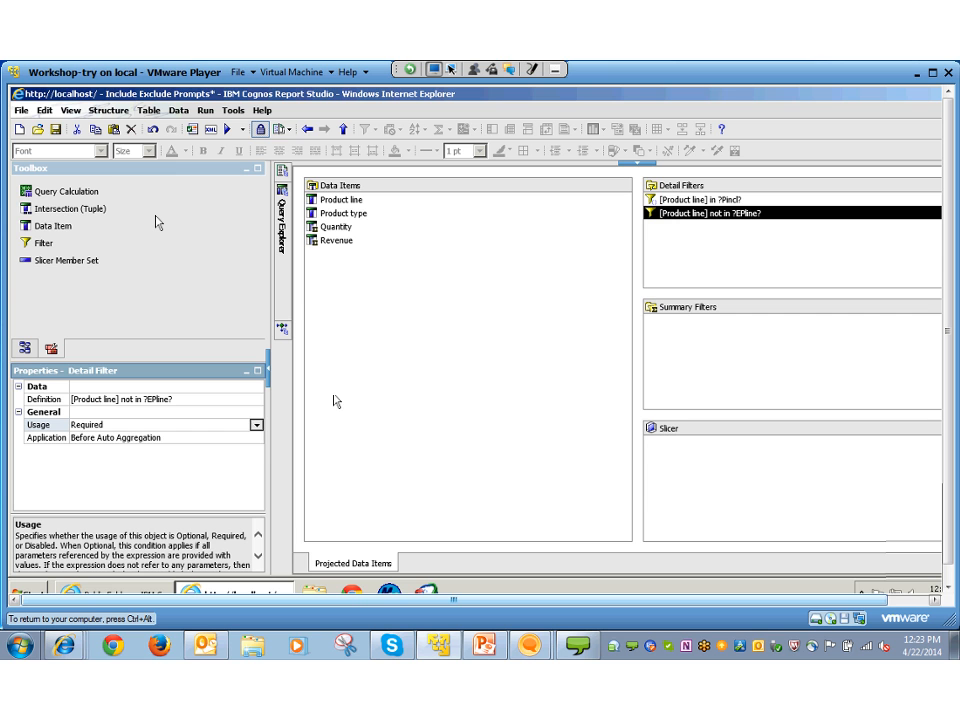
pyautogui.click(257, 425)
pyautogui.click(88, 447)
# Return to the prompt page and assign the parameter Pincl to the middle product line value prompt
pyautogui.moveTo(282, 172)
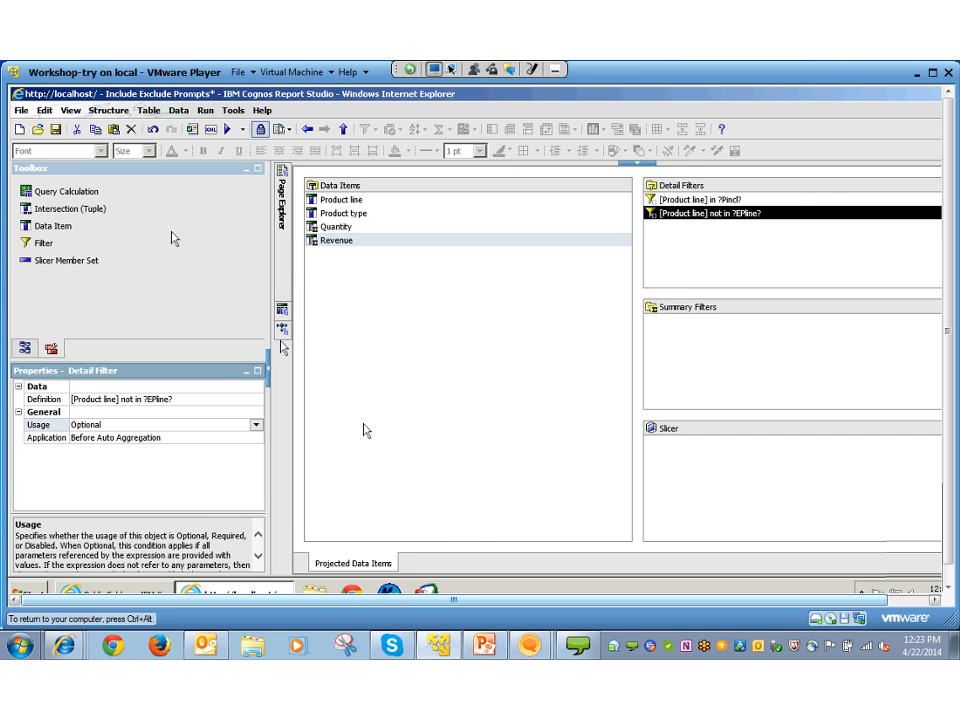
pyautogui.click(520, 258)
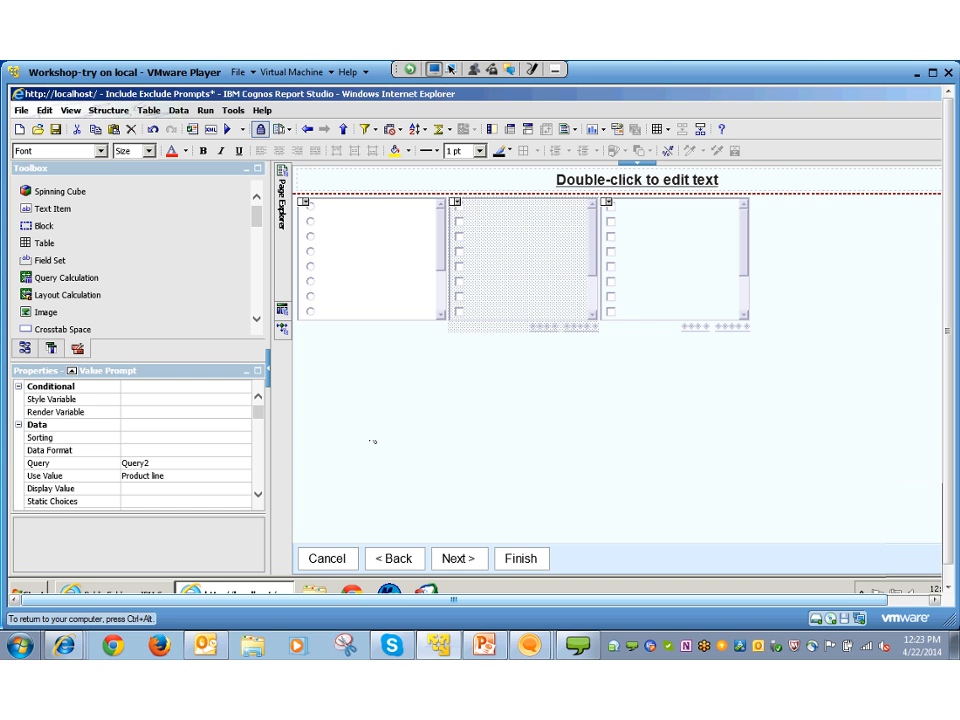
pyautogui.scroll(-5, 135, 450)
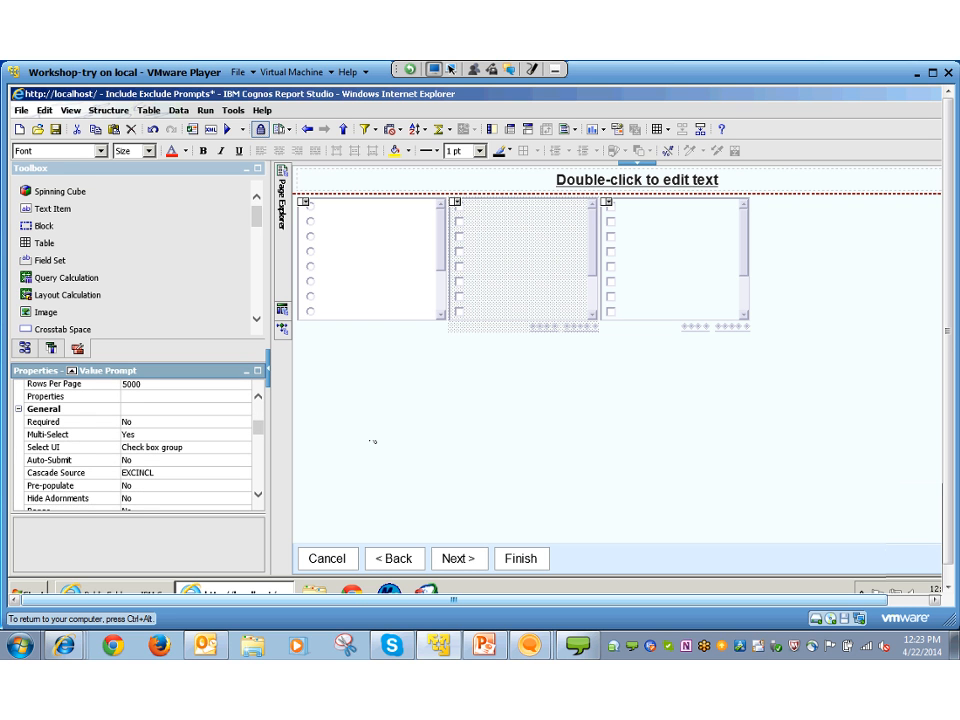
pyautogui.scroll(-3, 135, 450)
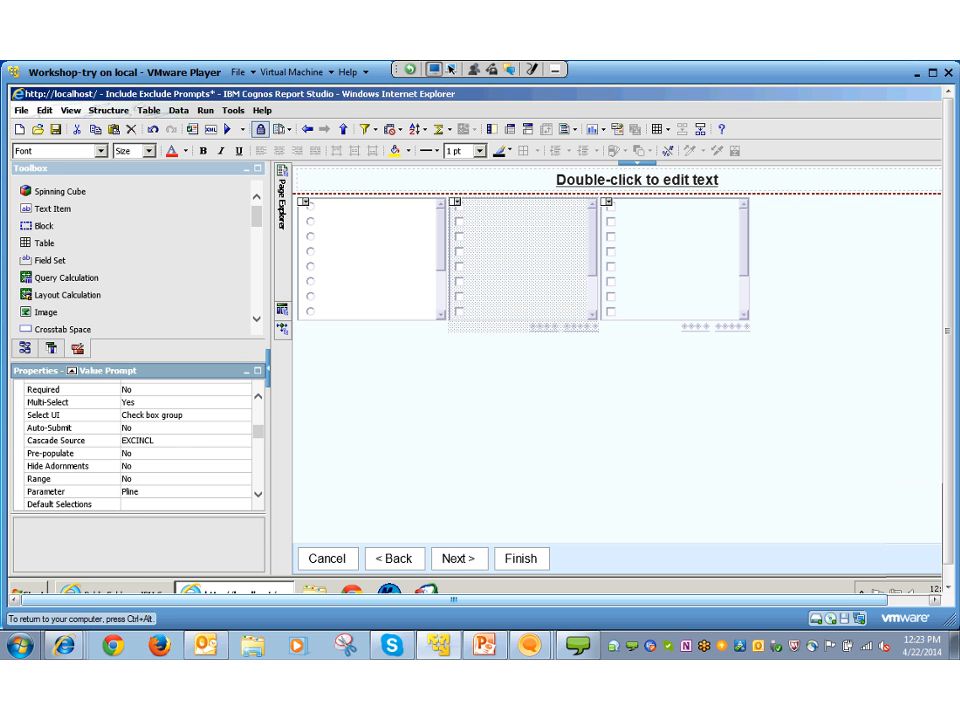
pyautogui.click(60, 491)
pyautogui.click(243, 491)
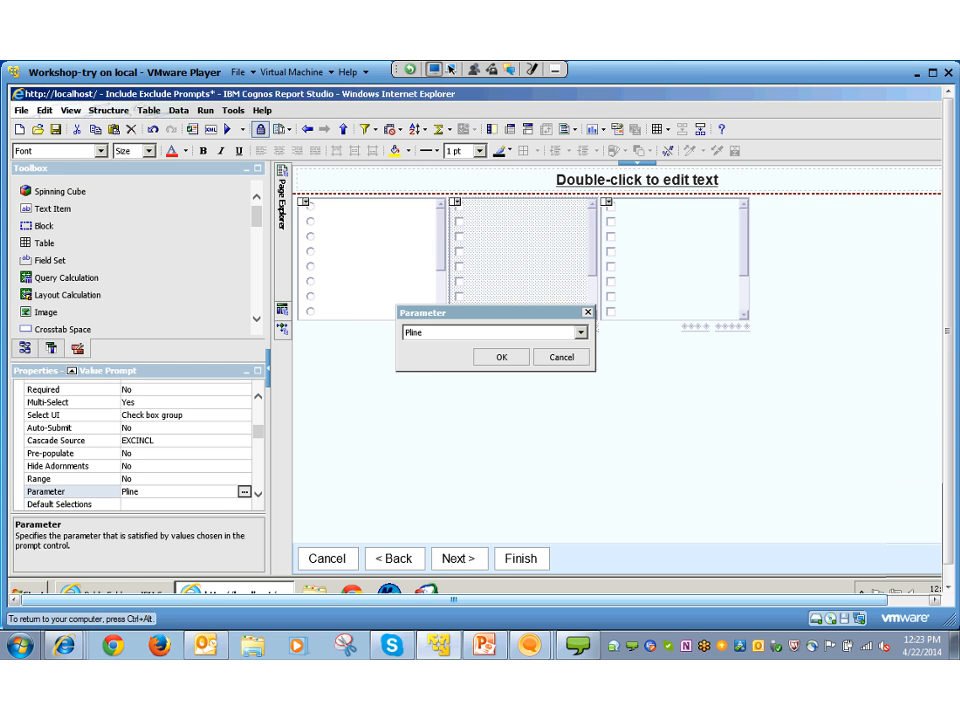
pyautogui.click(580, 332)
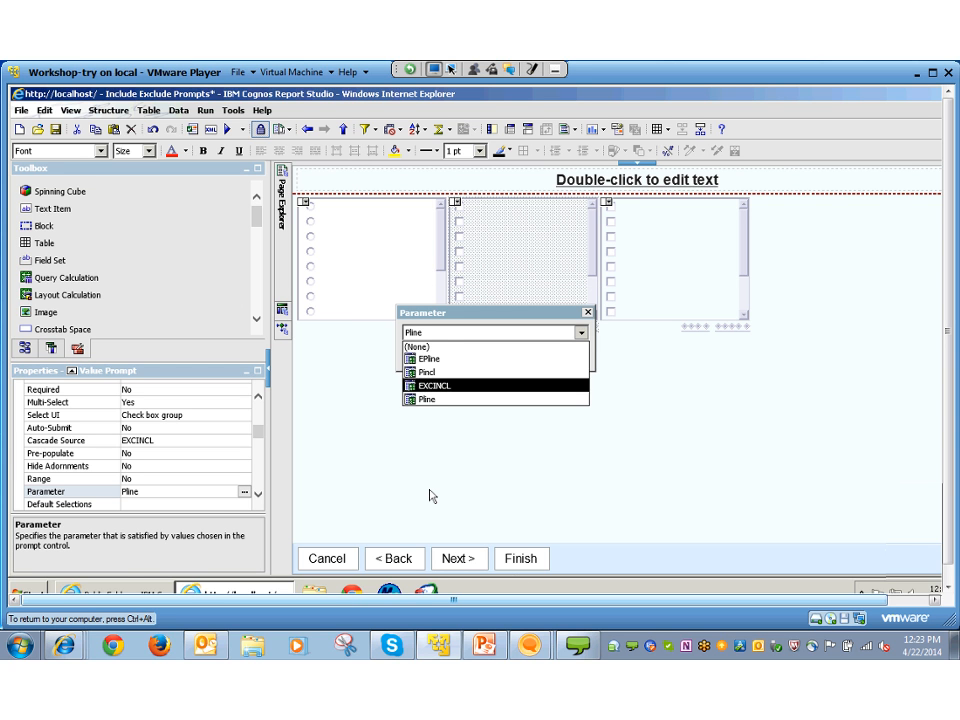
pyautogui.press('Up')
pyautogui.press('Return')
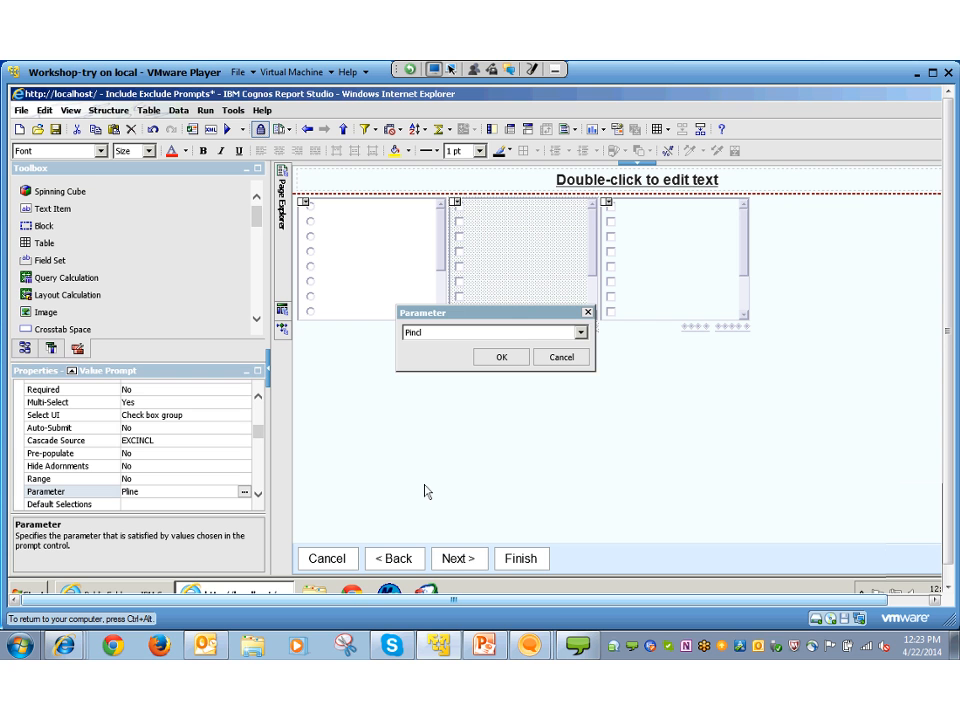
pyautogui.press('Return')
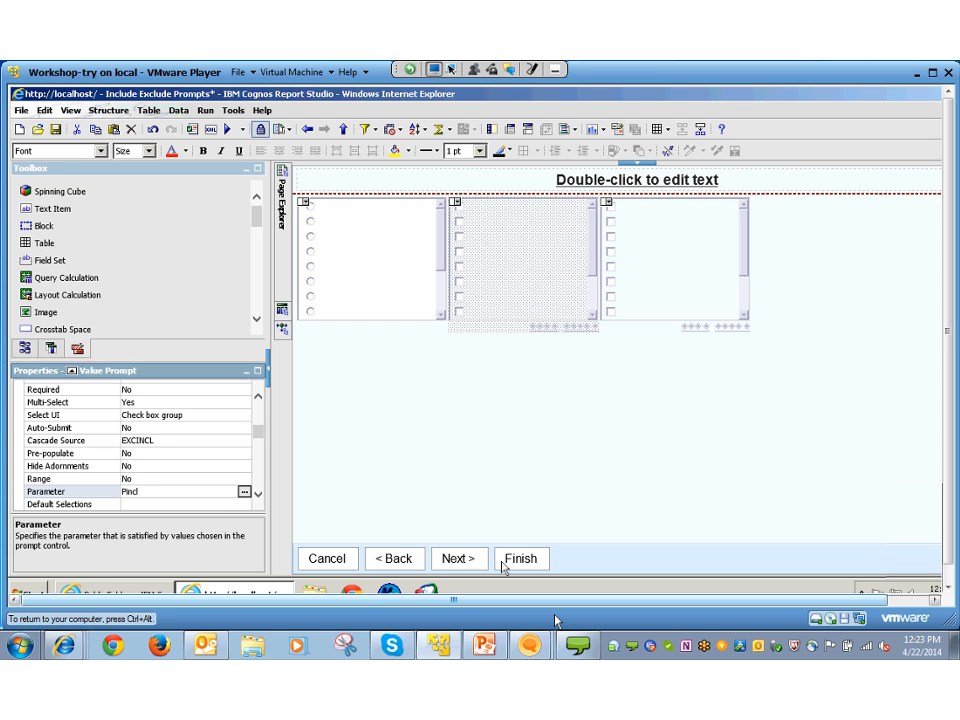
# Assign the parameter EPline to the third value prompt, then recheck the available parameters and keep EPline
pyautogui.click(675, 260)
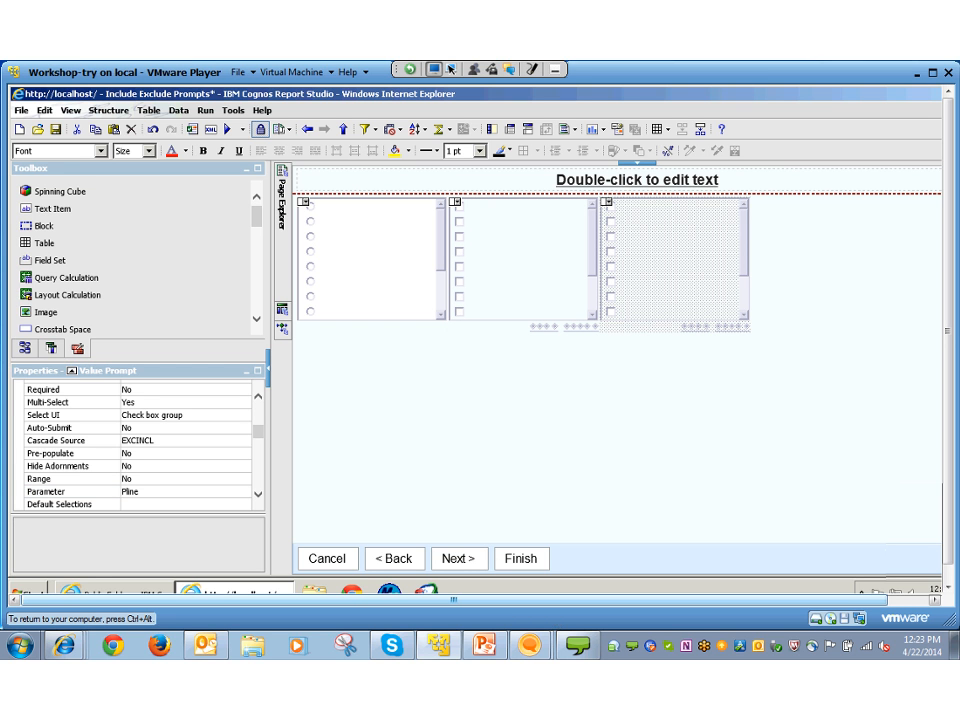
pyautogui.press('Return')
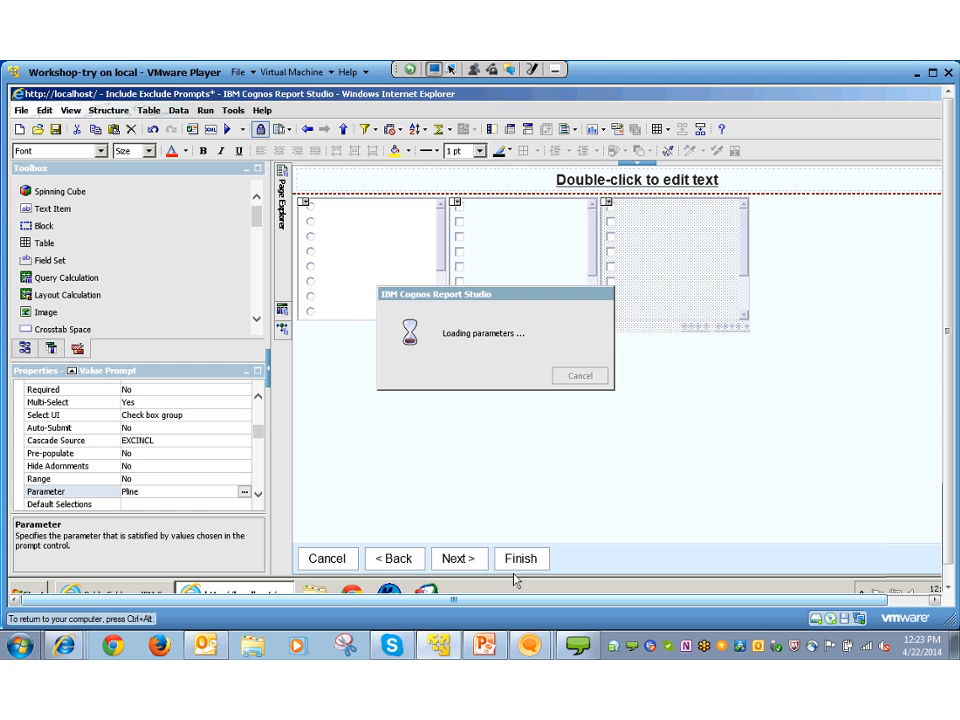
pyautogui.click(580, 332)
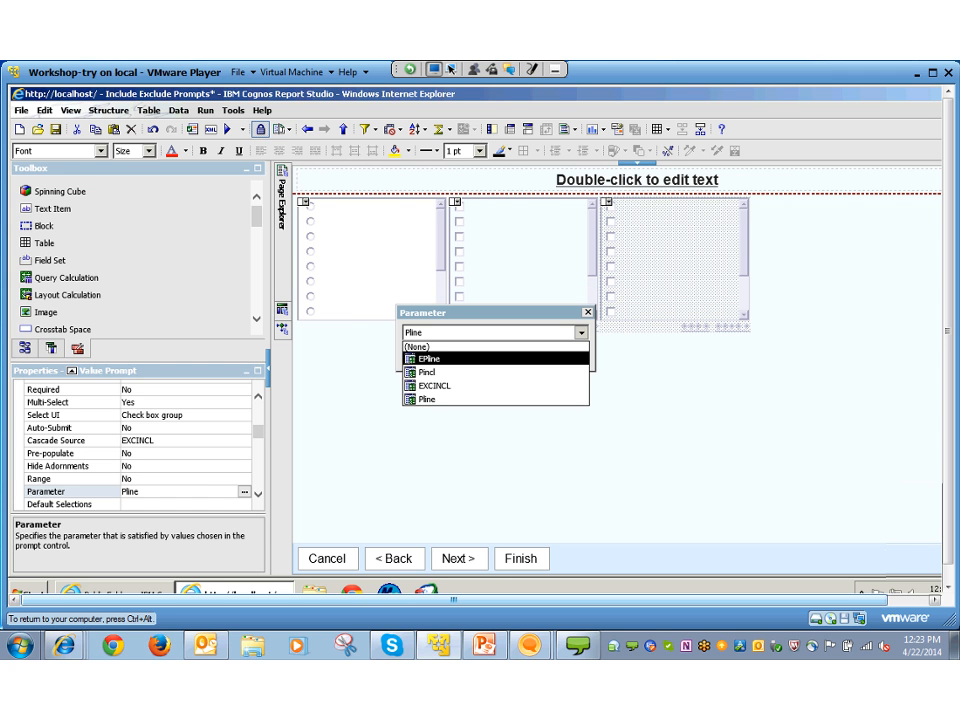
pyautogui.click(430, 358)
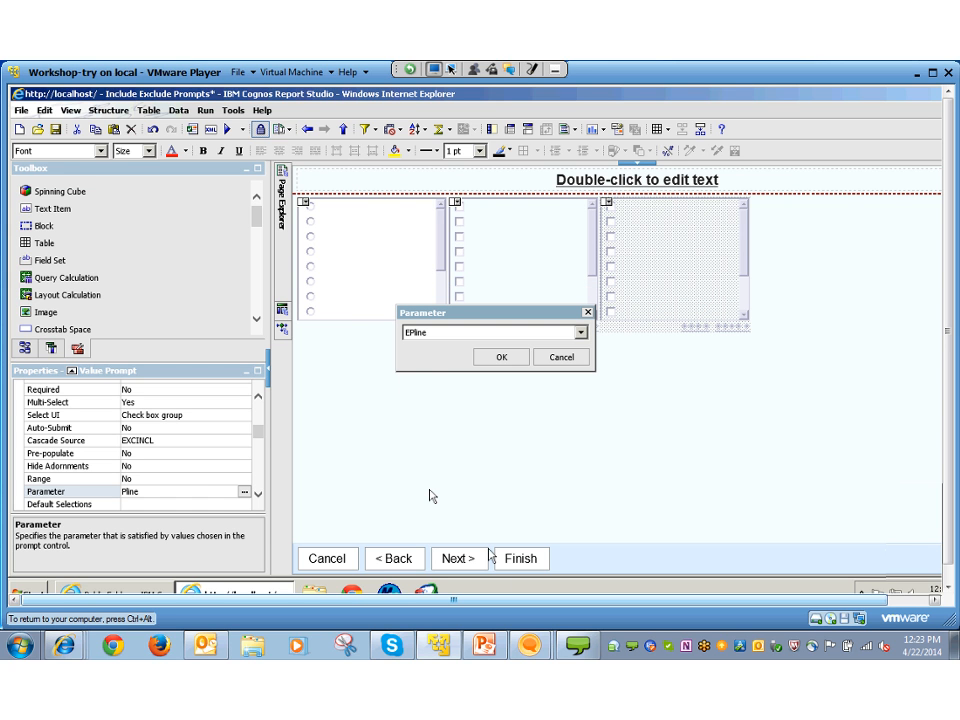
pyautogui.press('Return')
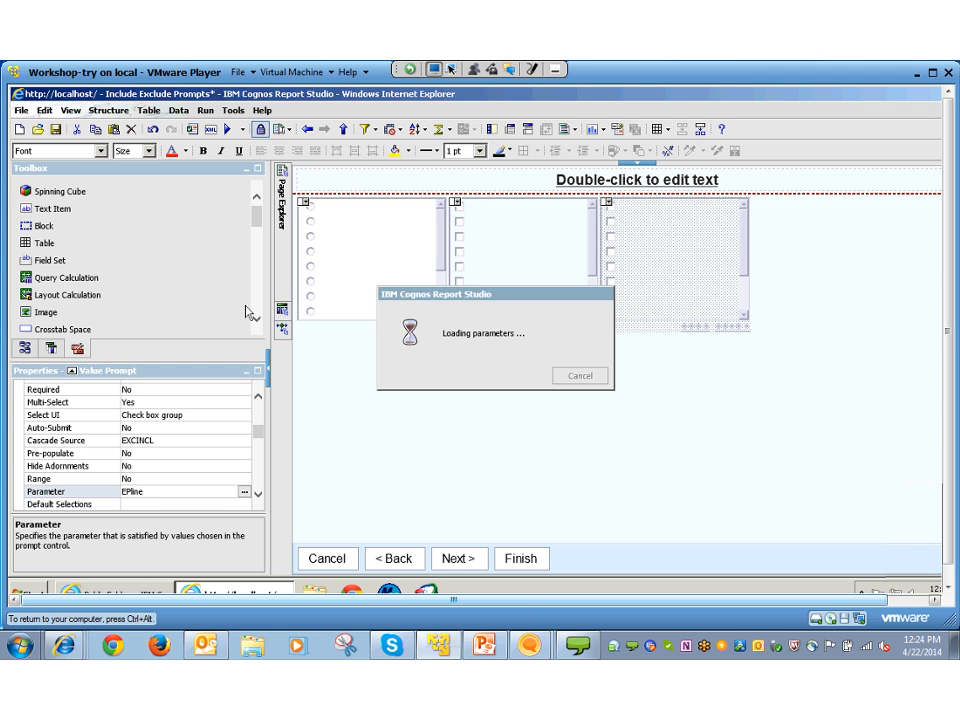
pyautogui.hotkey('alt', 'Down')
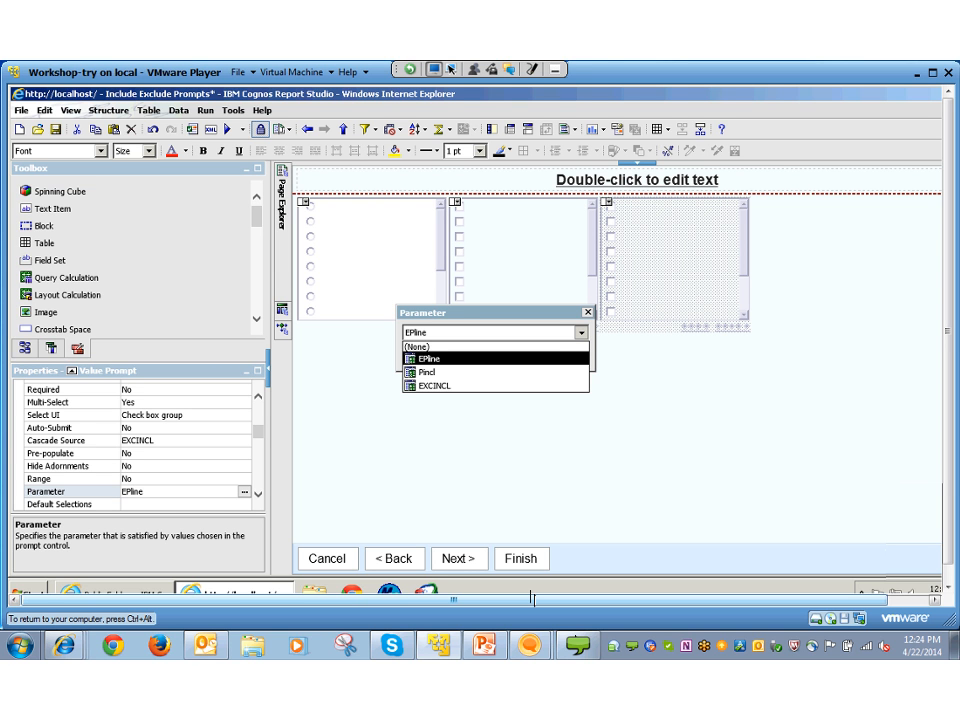
pyautogui.click(430, 359)
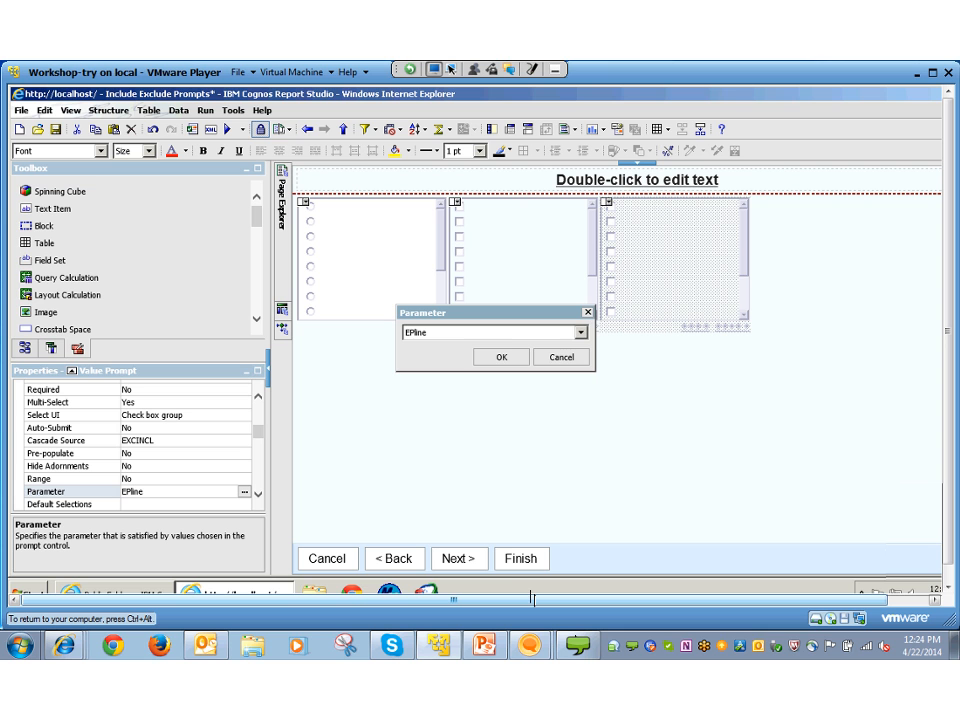
pyautogui.click(502, 357)
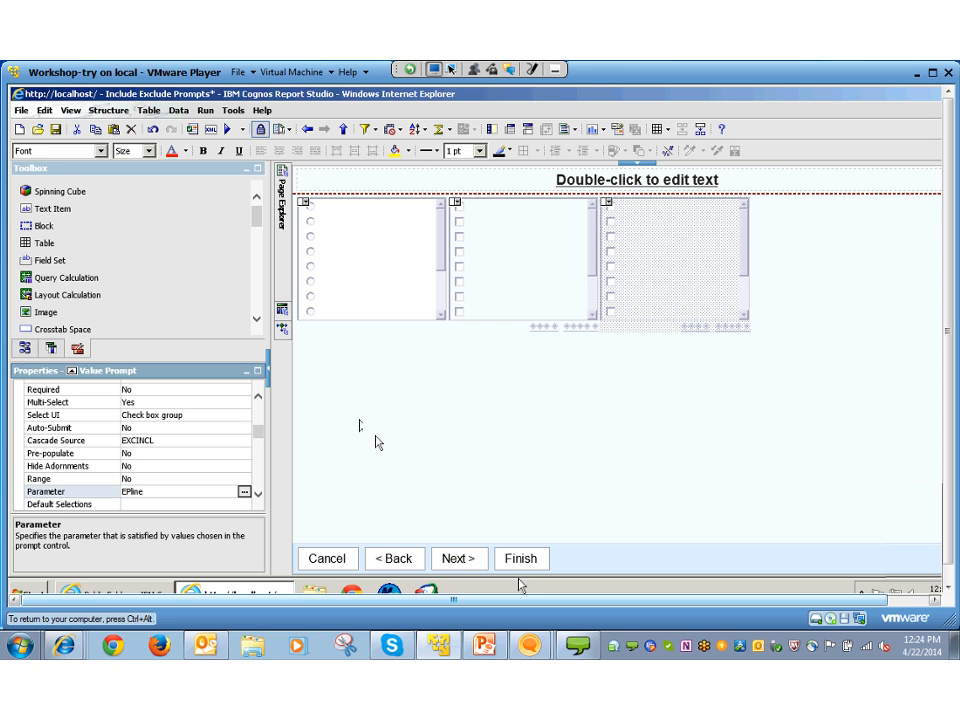
# Set the style variable of the middle value prompt to INCLEXCL
pyautogui.click(521, 262)
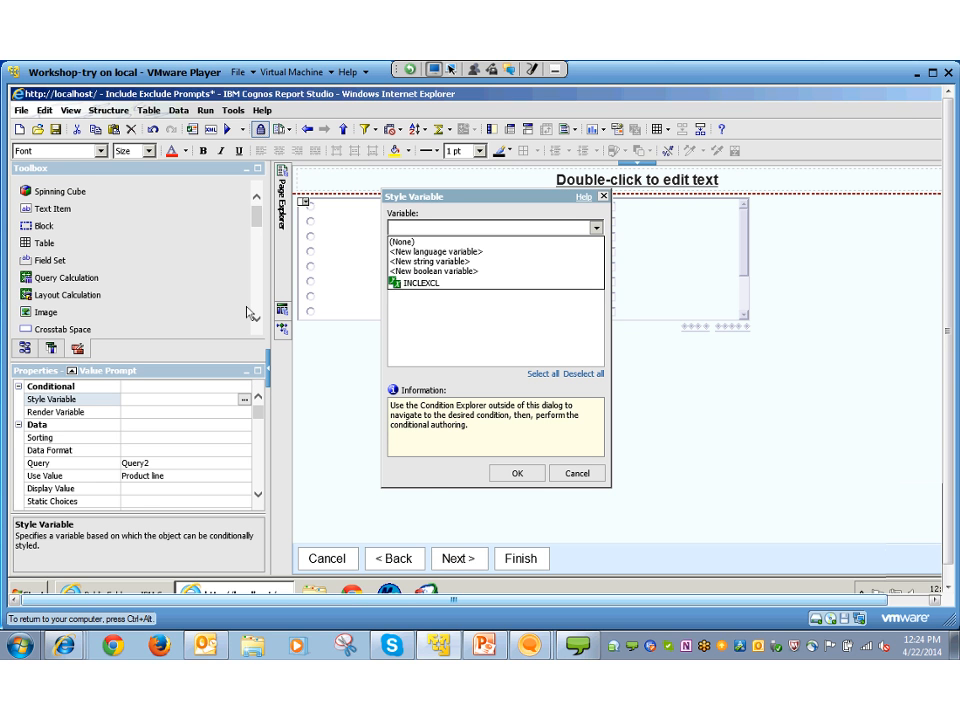
pyautogui.click(421, 283)
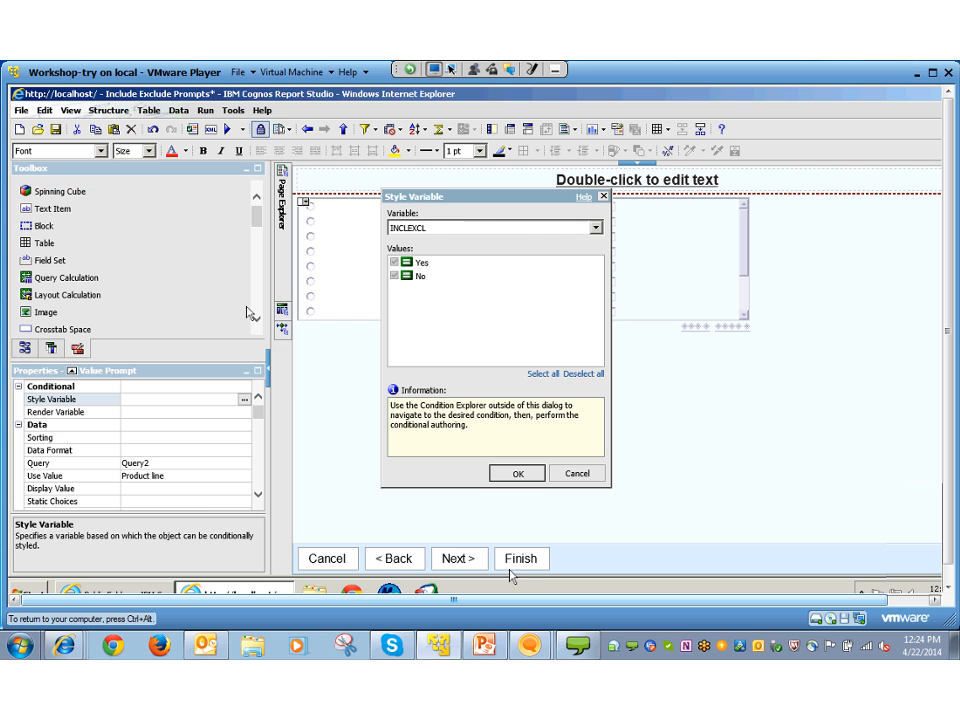
pyautogui.click(517, 473)
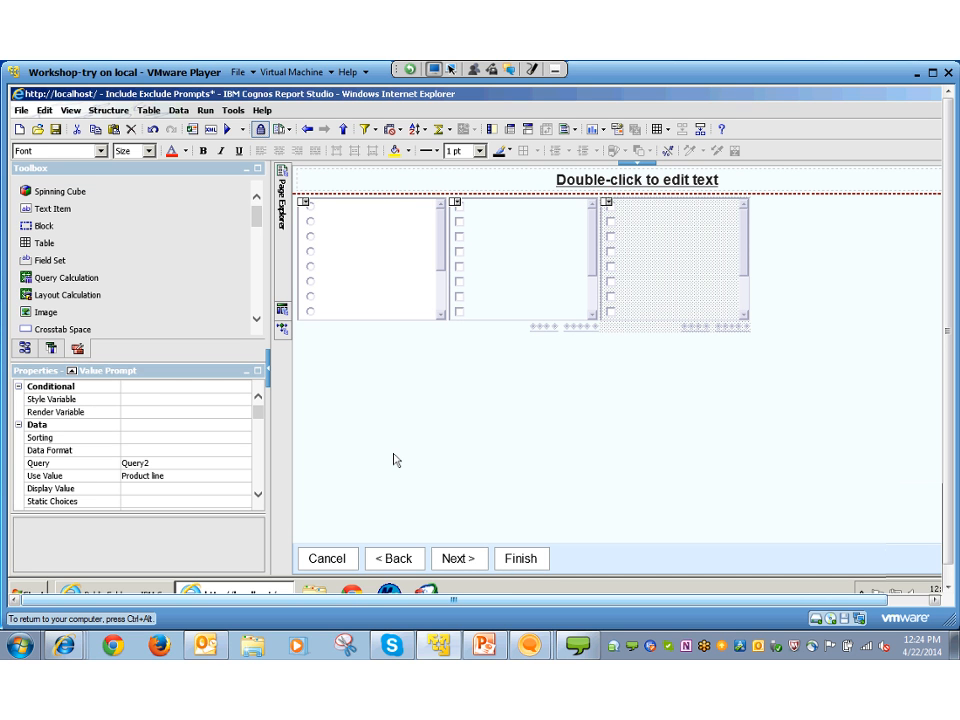
# Set the style variable of the third value prompt to INCLEXCL
pyautogui.click(180, 399)
pyautogui.click(244, 399)
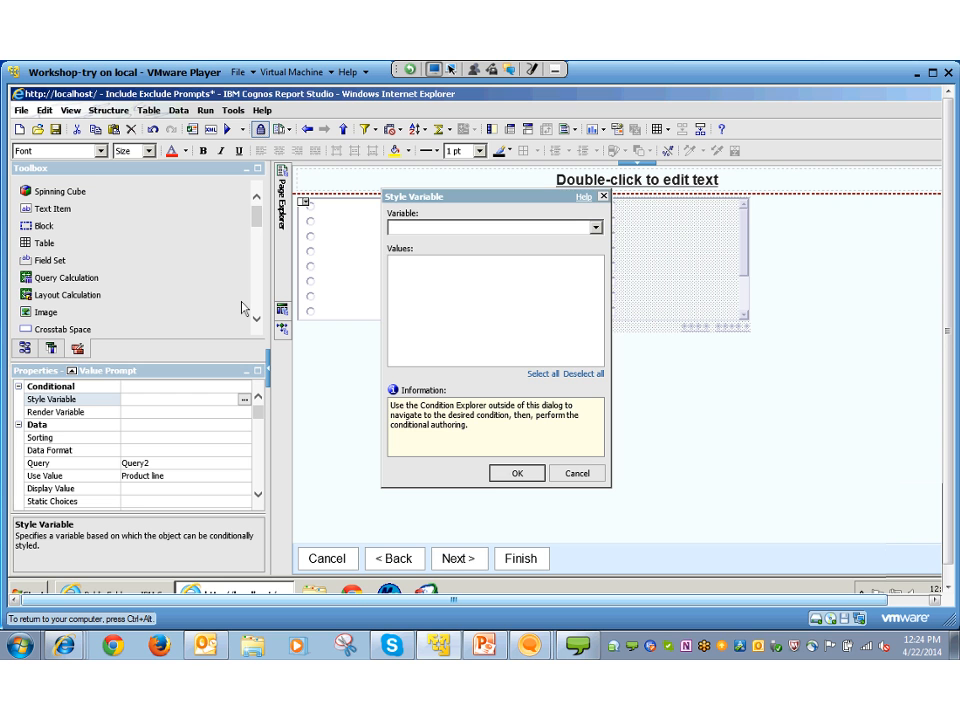
pyautogui.click(596, 227)
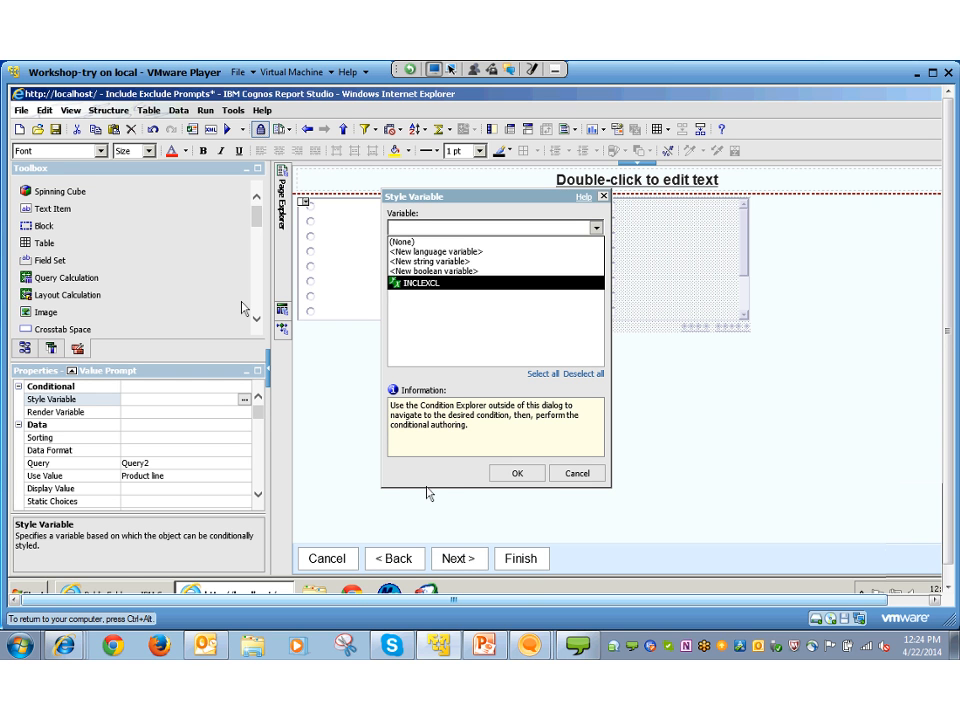
pyautogui.click(421, 283)
pyautogui.click(518, 473)
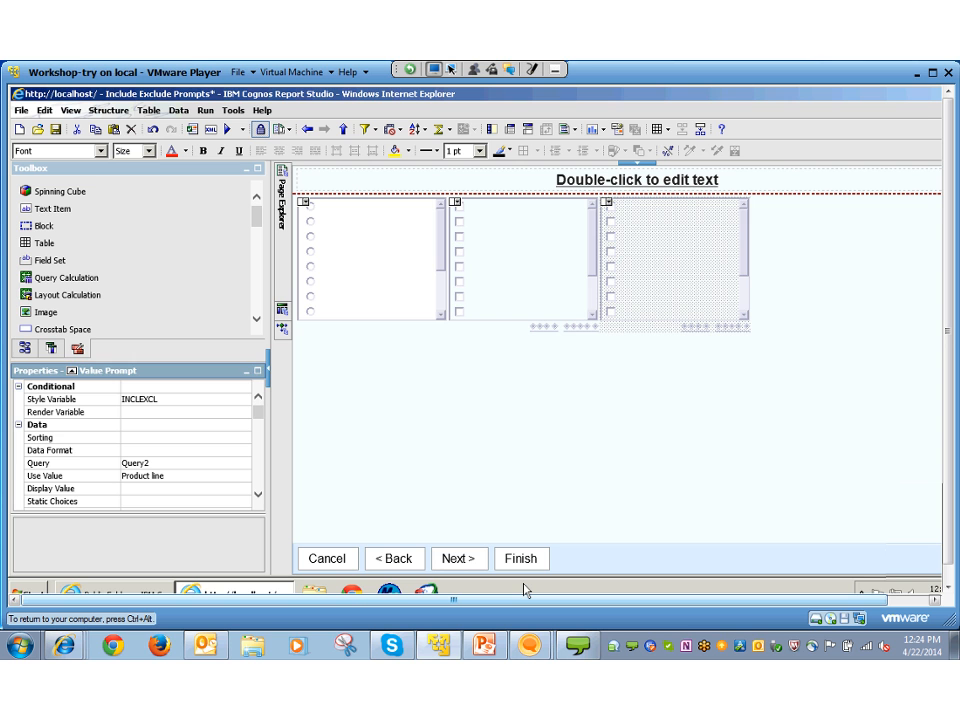
# Under the Yes condition of INCLEXCL, set the third value prompt's box type to None
pyautogui.click(526, 262)
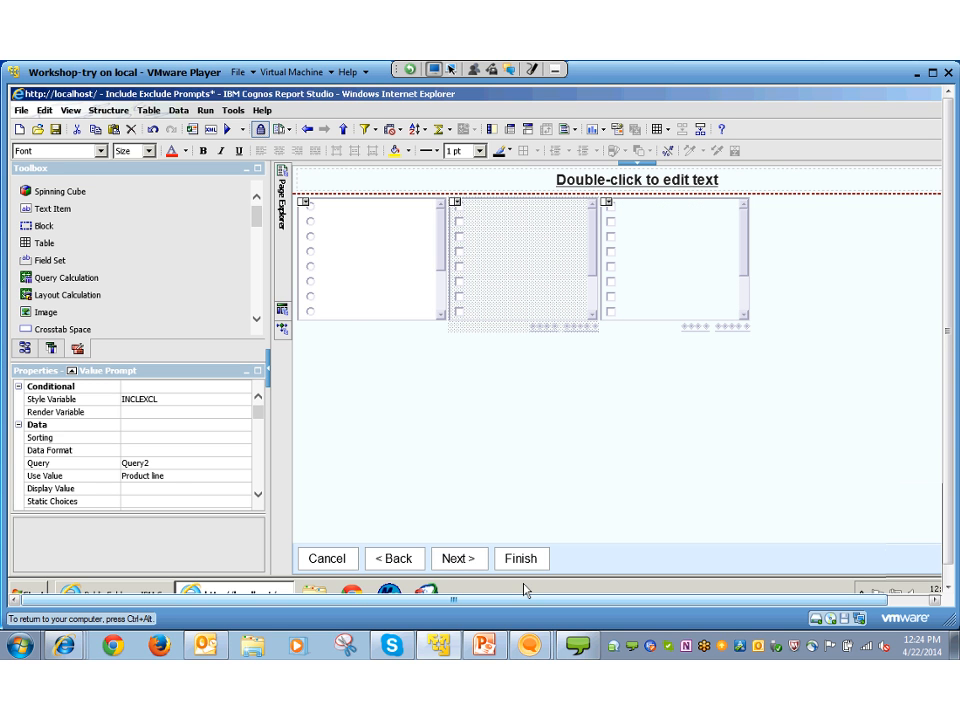
pyautogui.moveTo(284, 344)
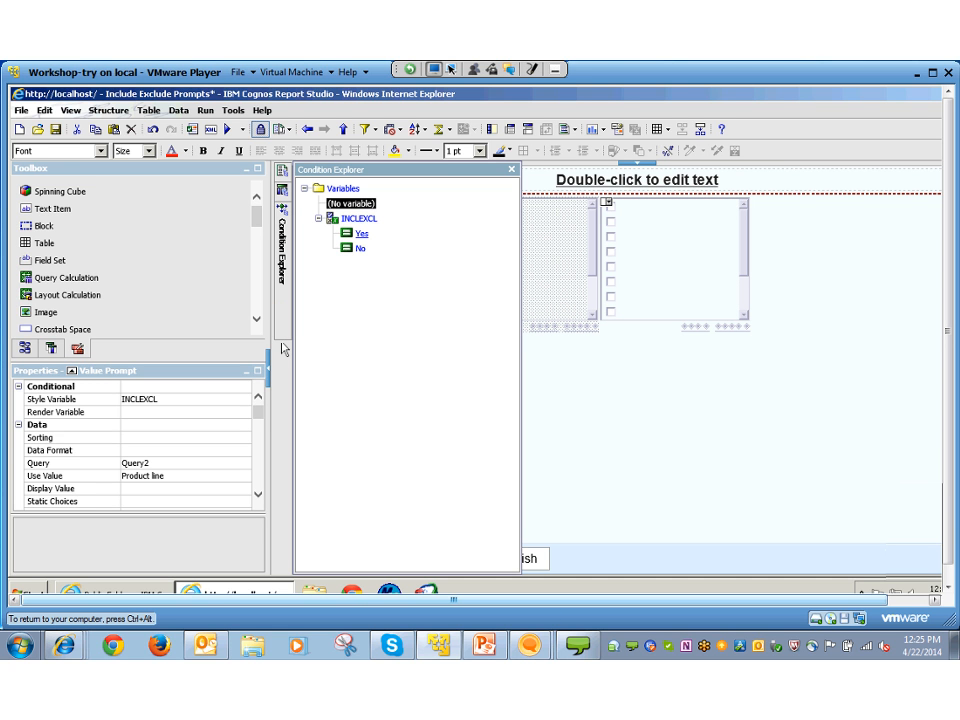
pyautogui.click(362, 234)
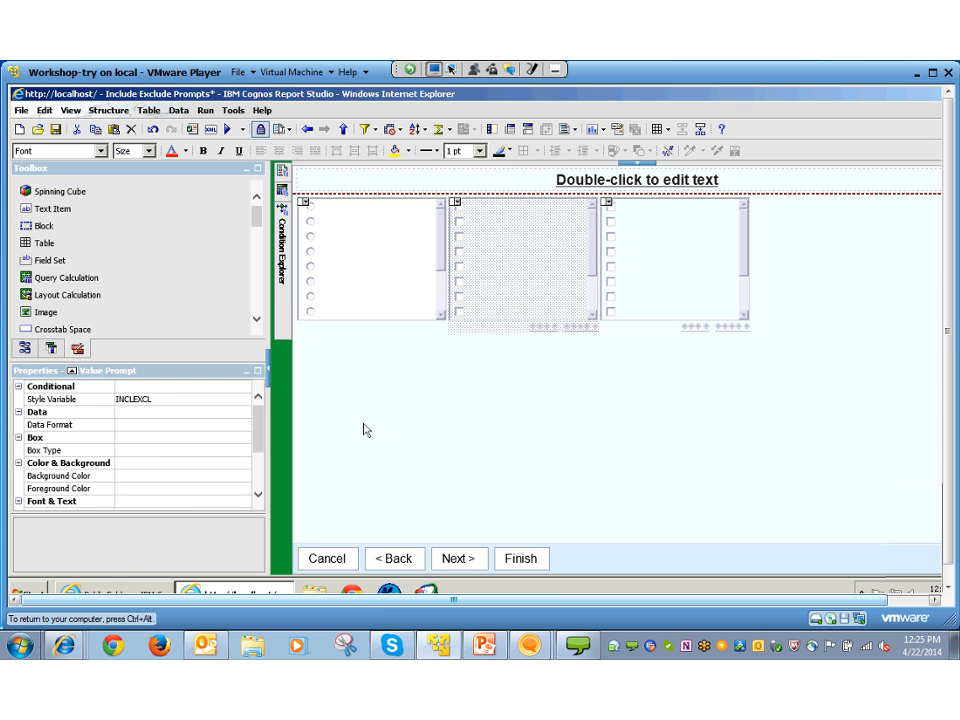
pyautogui.press('Right')
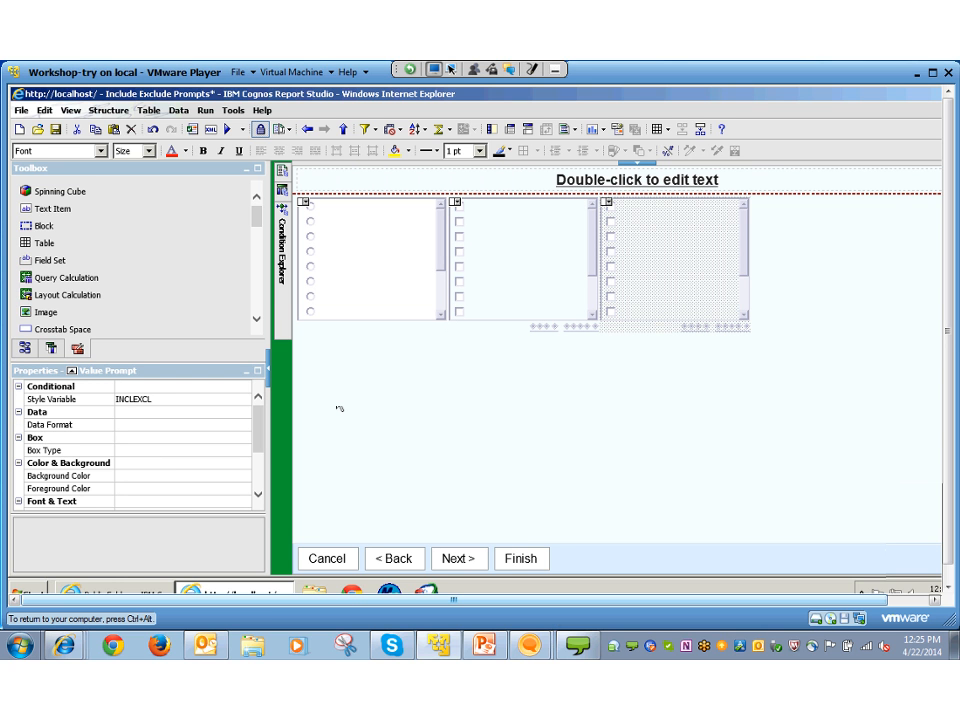
pyautogui.click(180, 450)
pyautogui.click(243, 450)
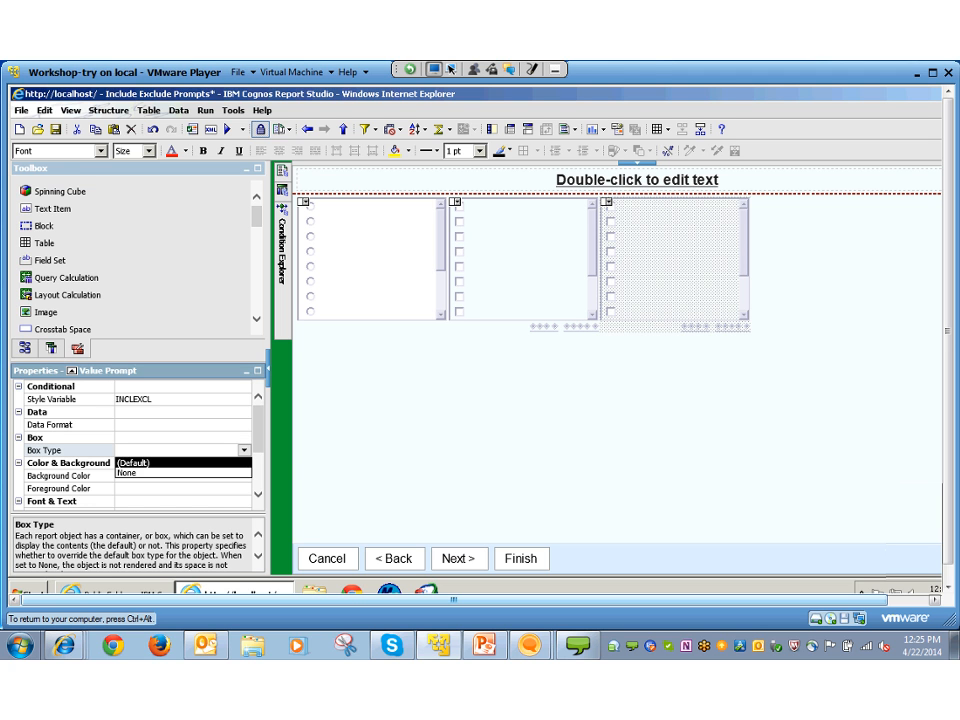
pyautogui.click(128, 472)
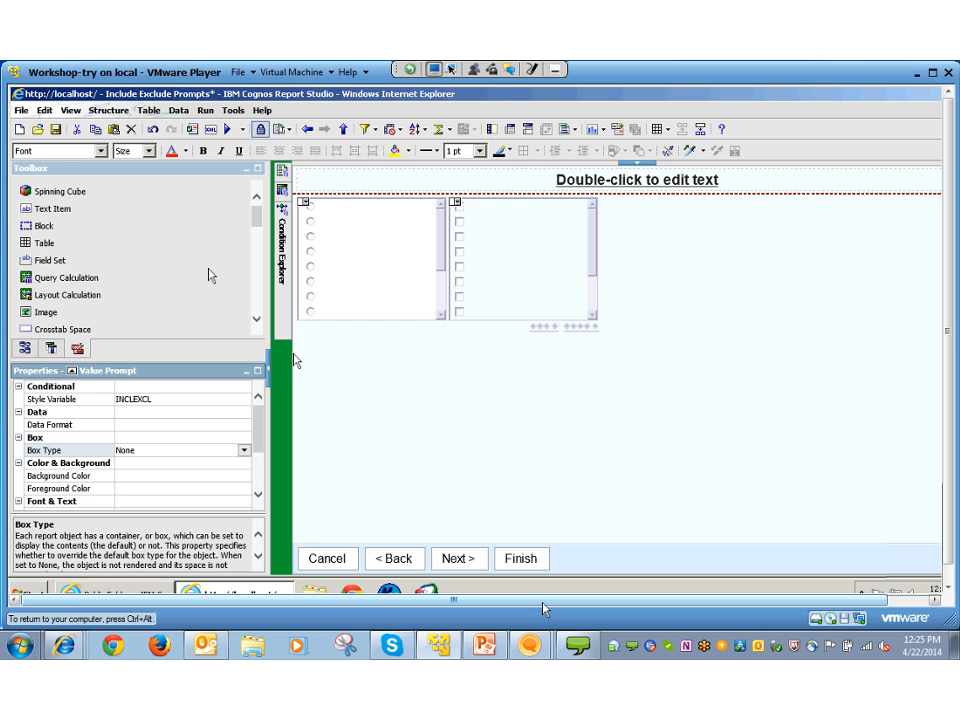
# Under the No condition of INCLEXCL, set the middle value prompt's box type to None
pyautogui.moveTo(290, 355)
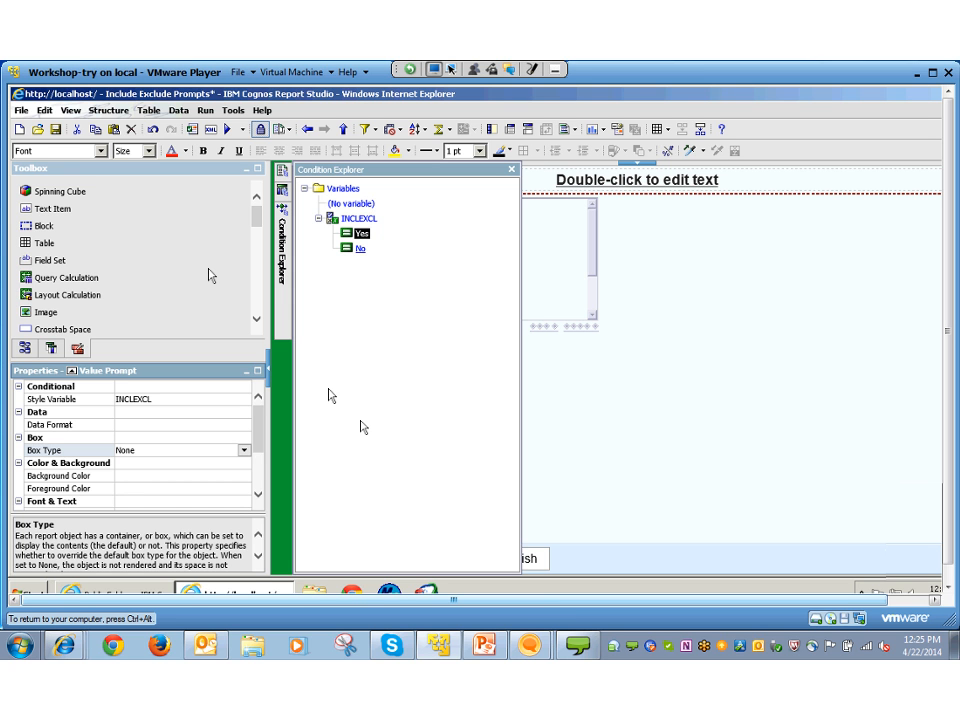
pyautogui.click(360, 248)
pyautogui.click(524, 265)
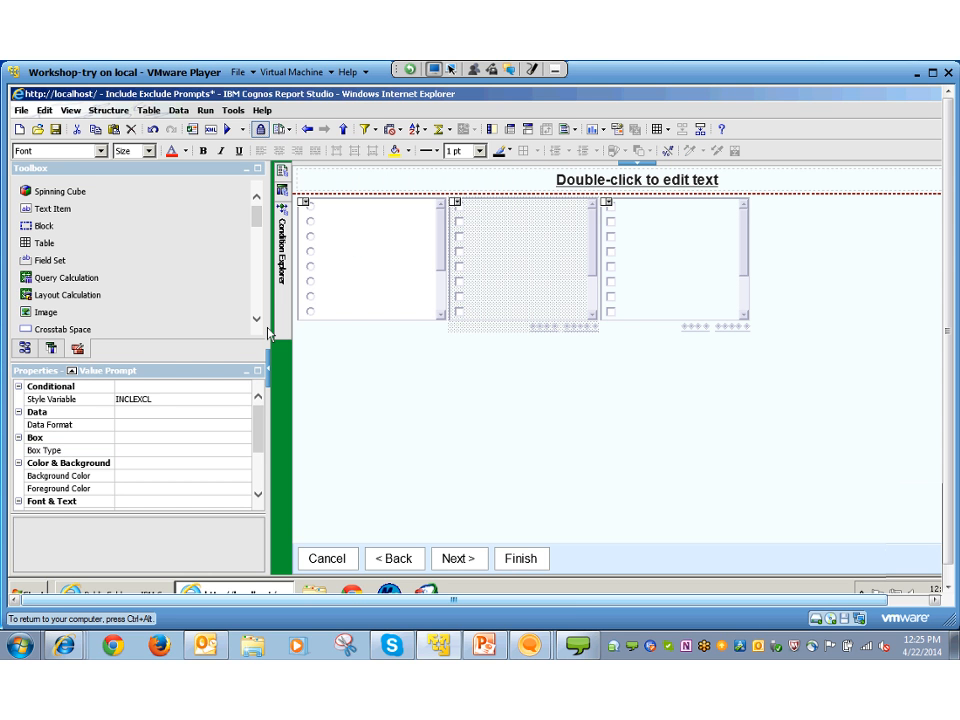
pyautogui.click(238, 450)
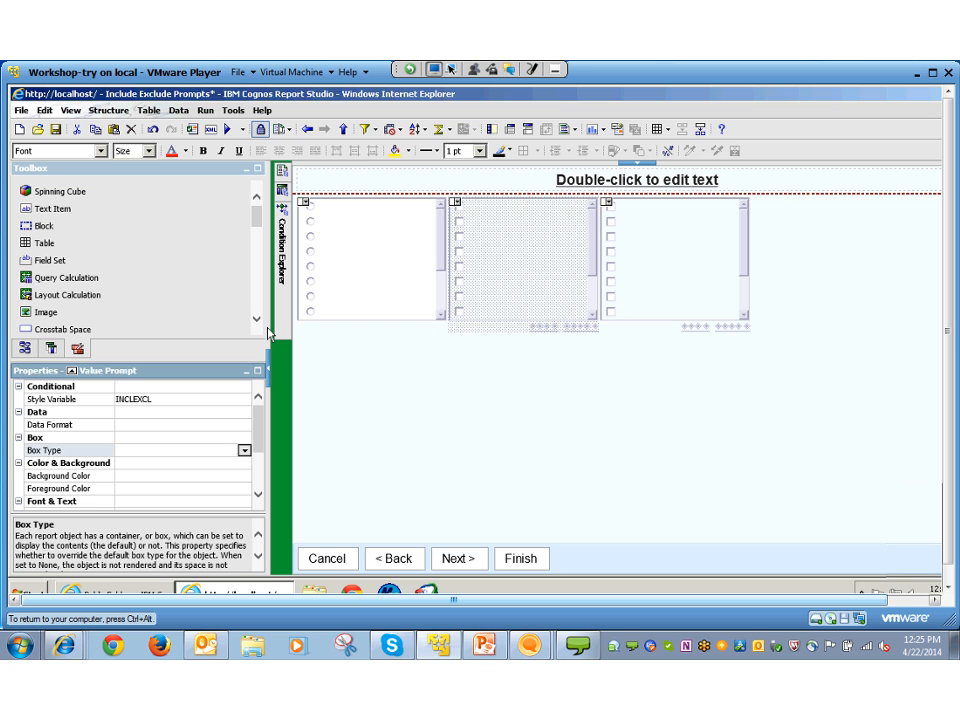
pyautogui.click(244, 450)
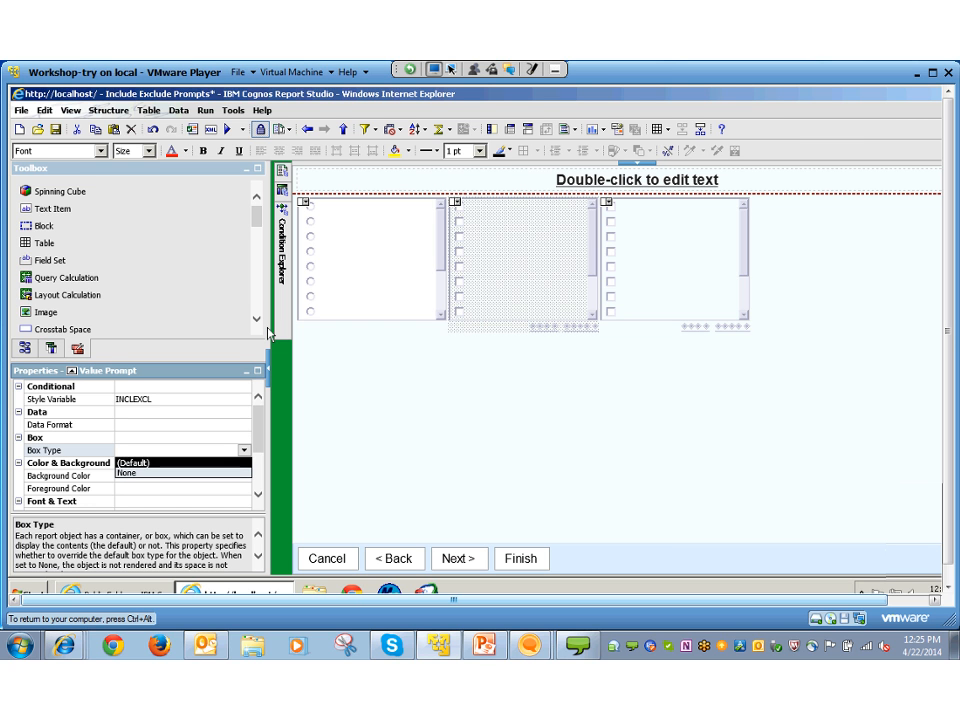
pyautogui.click(127, 472)
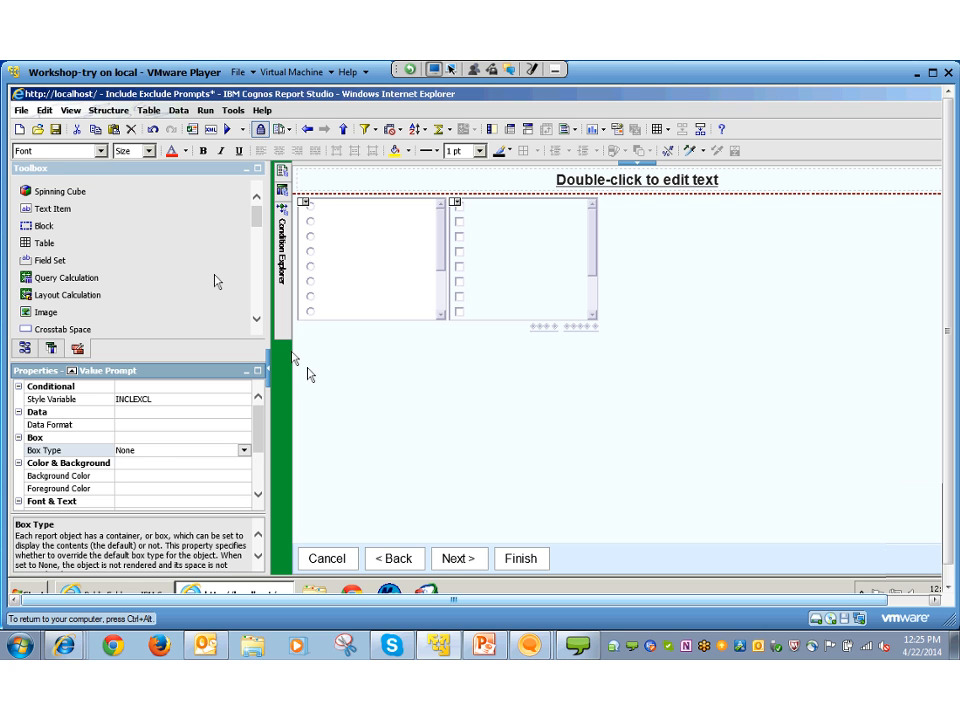
# Run the report with Include Selected Values for Golf Equipment and Outdoor Protection
pyautogui.hotkey('ctrl', 'z')
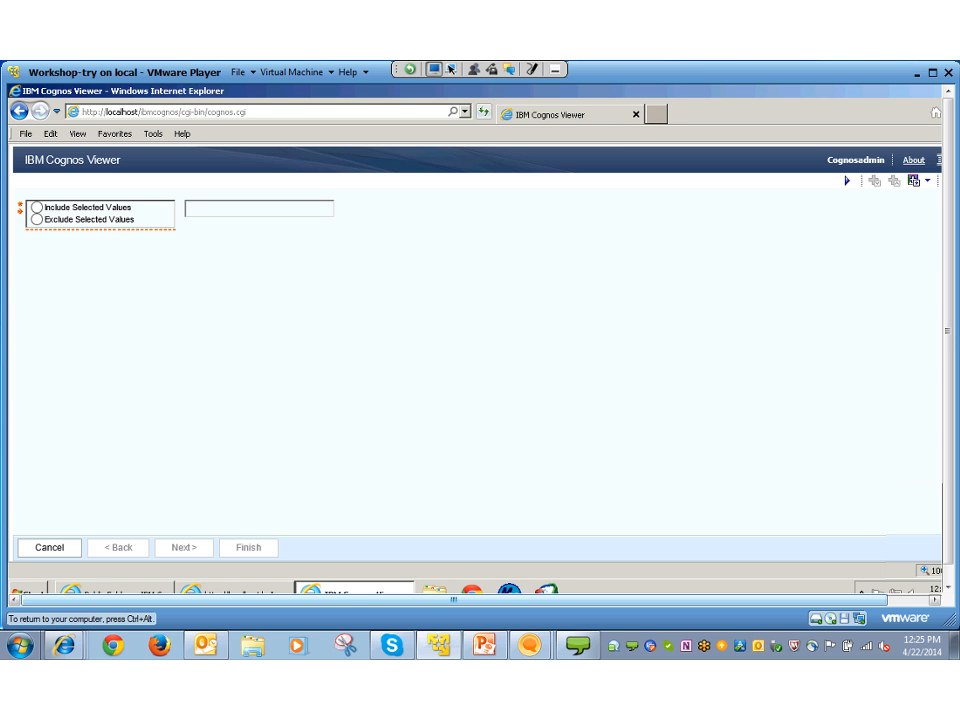
pyautogui.click(37, 207)
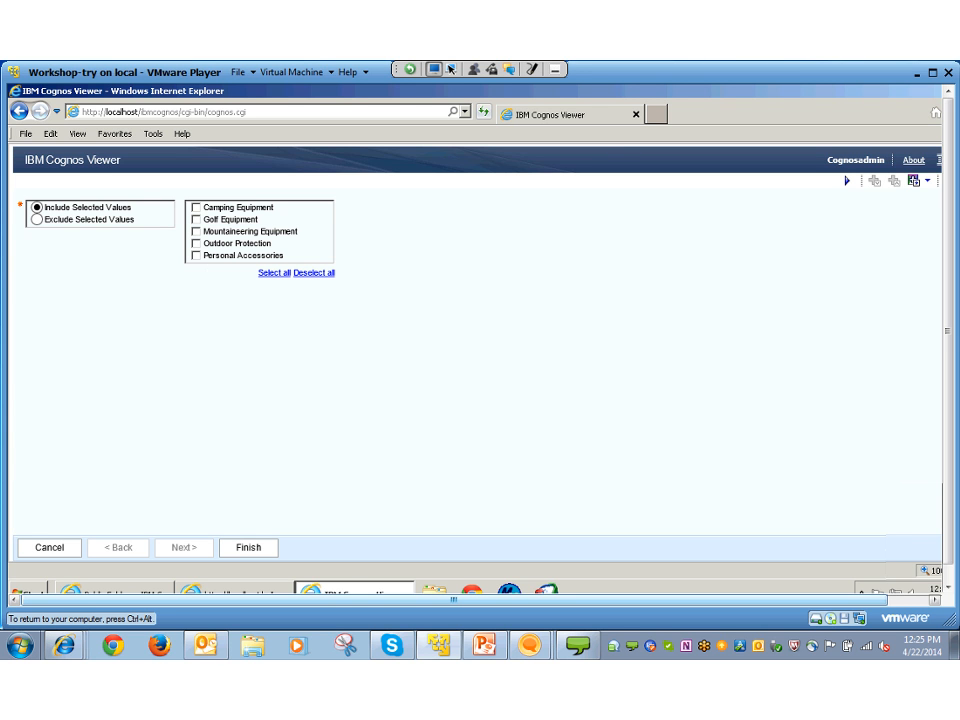
pyautogui.click(196, 219)
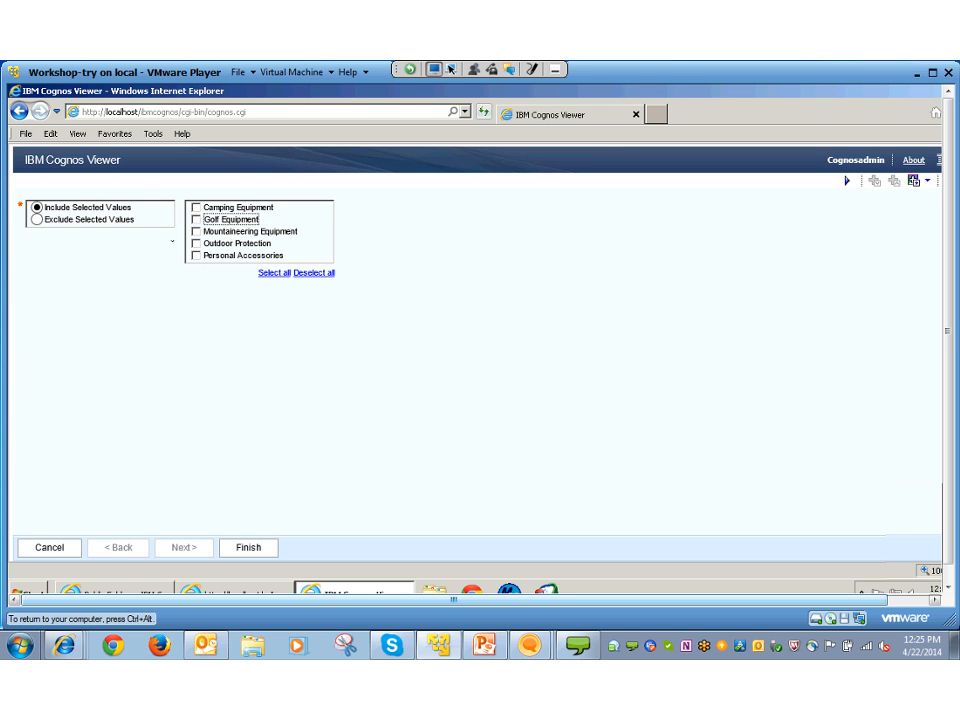
pyautogui.click(196, 243)
pyautogui.press('Return')
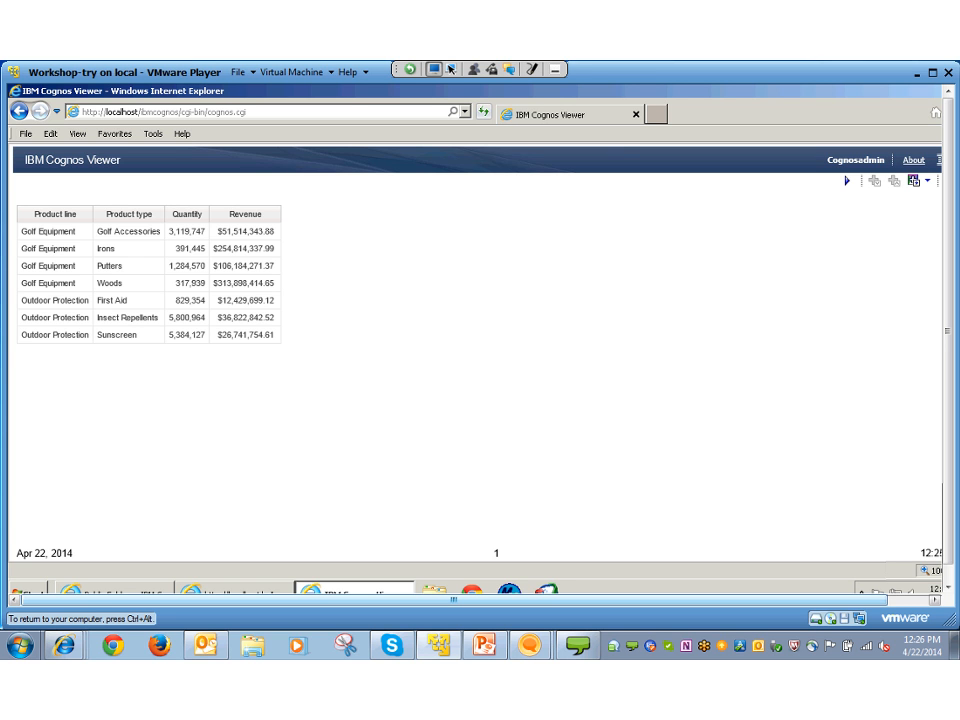
# Rerun the report with Exclude Selected Values for Golf Equipment and Outdoor Protection
pyautogui.click(847, 181)
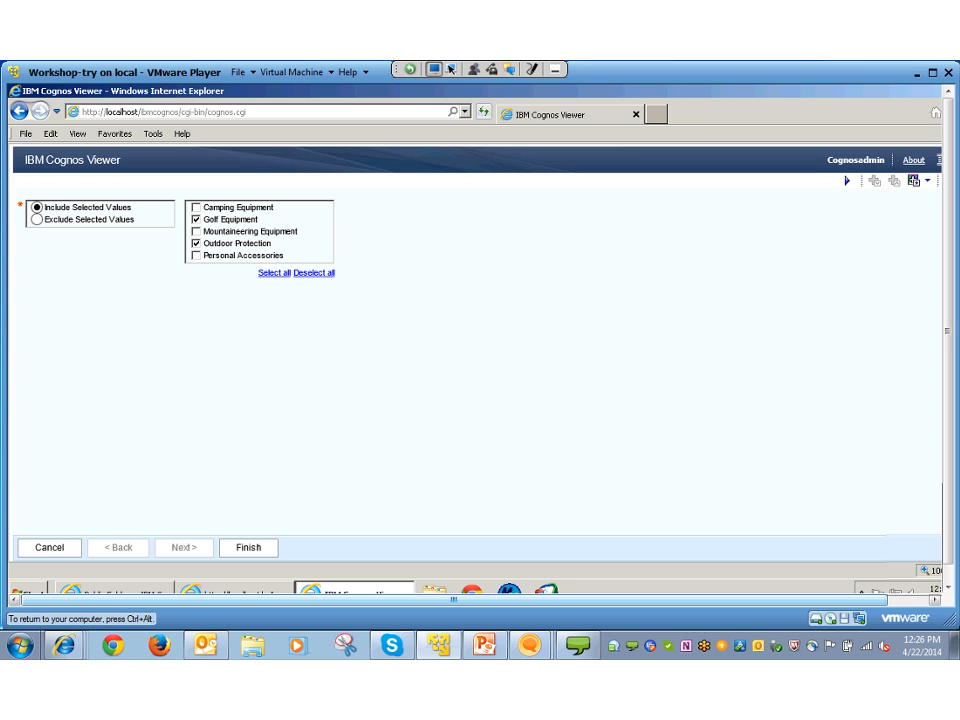
pyautogui.click(37, 219)
pyautogui.click(196, 220)
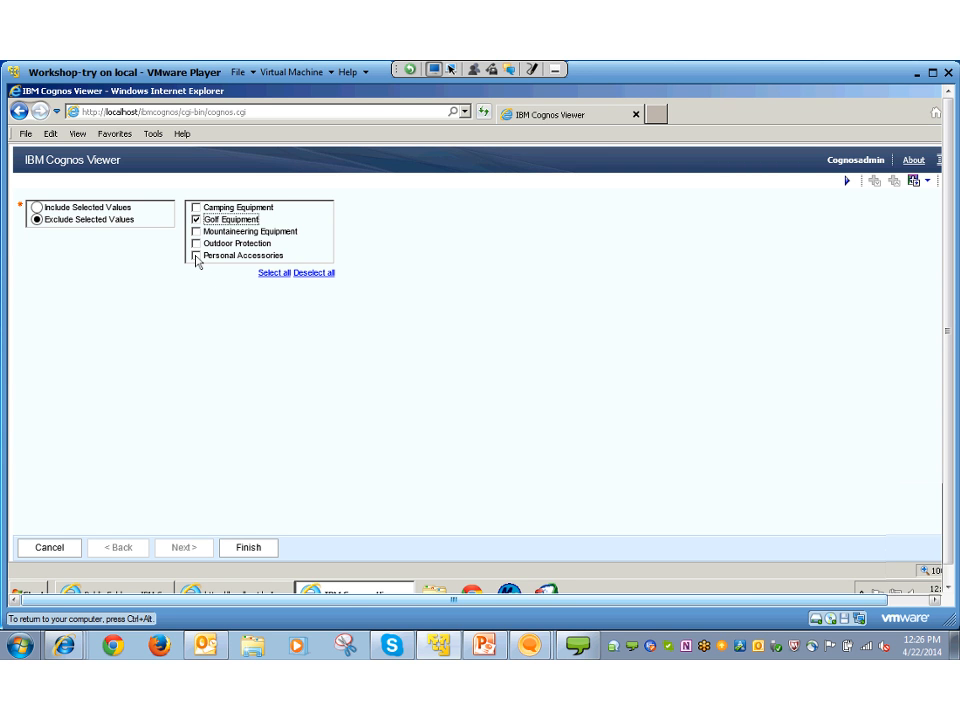
pyautogui.click(196, 244)
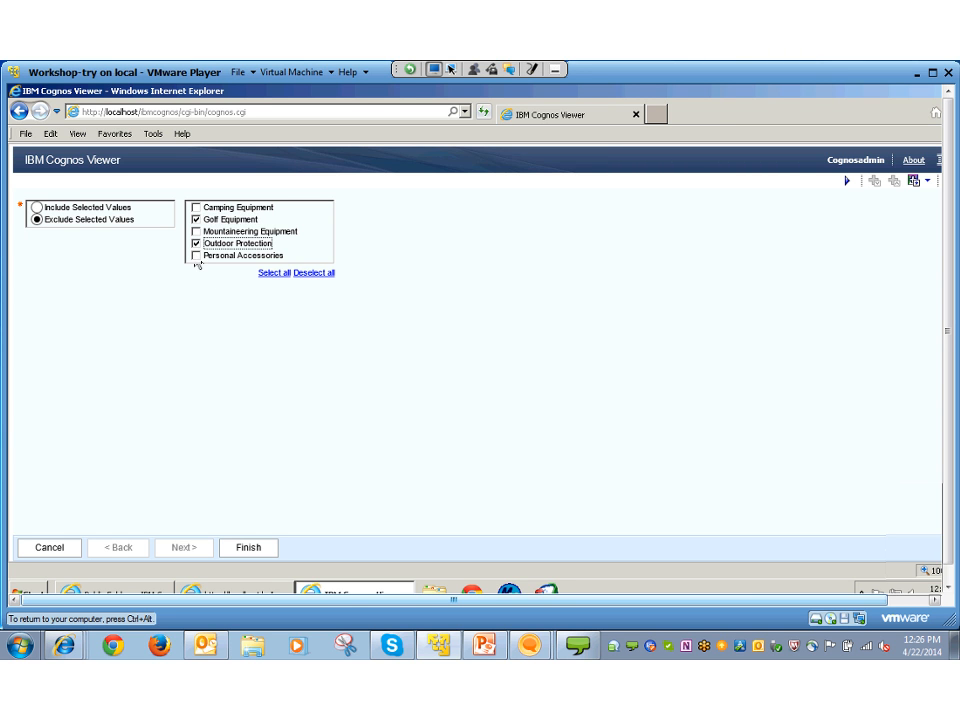
pyautogui.click(248, 548)
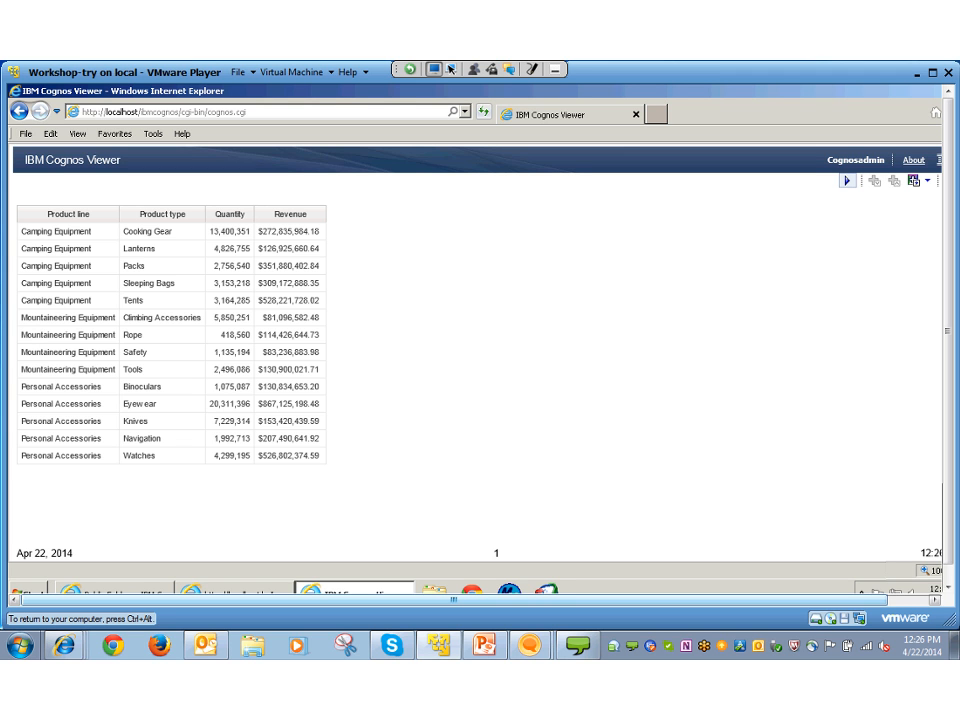
# Rerun the report to test switching between the include and exclude options, and close the report viewer
pyautogui.click(847, 181)
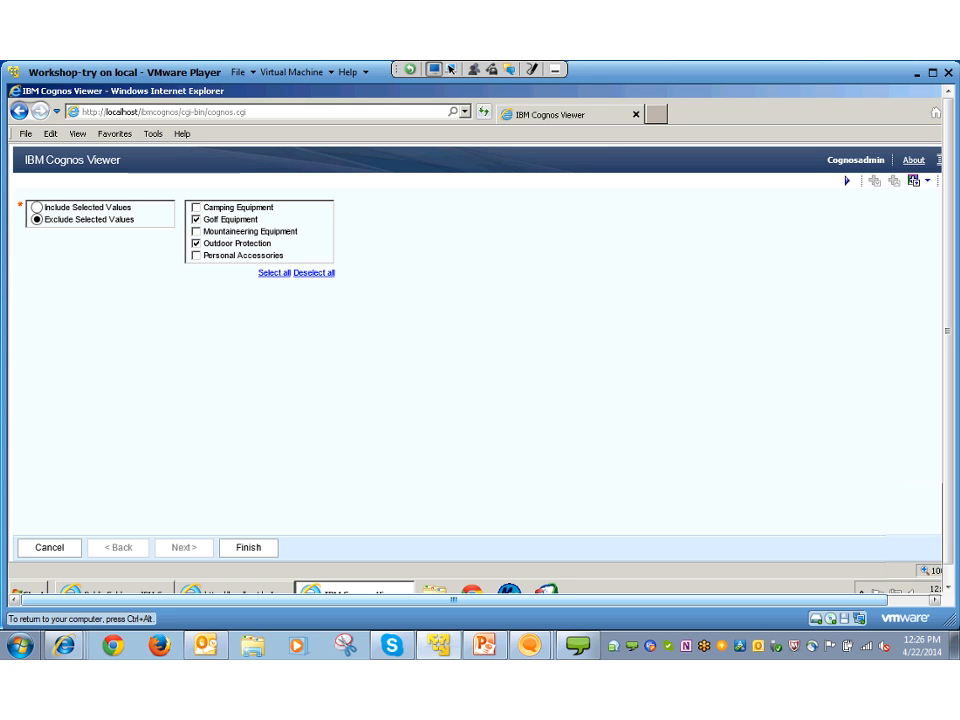
pyautogui.click(37, 208)
pyautogui.click(37, 219)
pyautogui.click(50, 547)
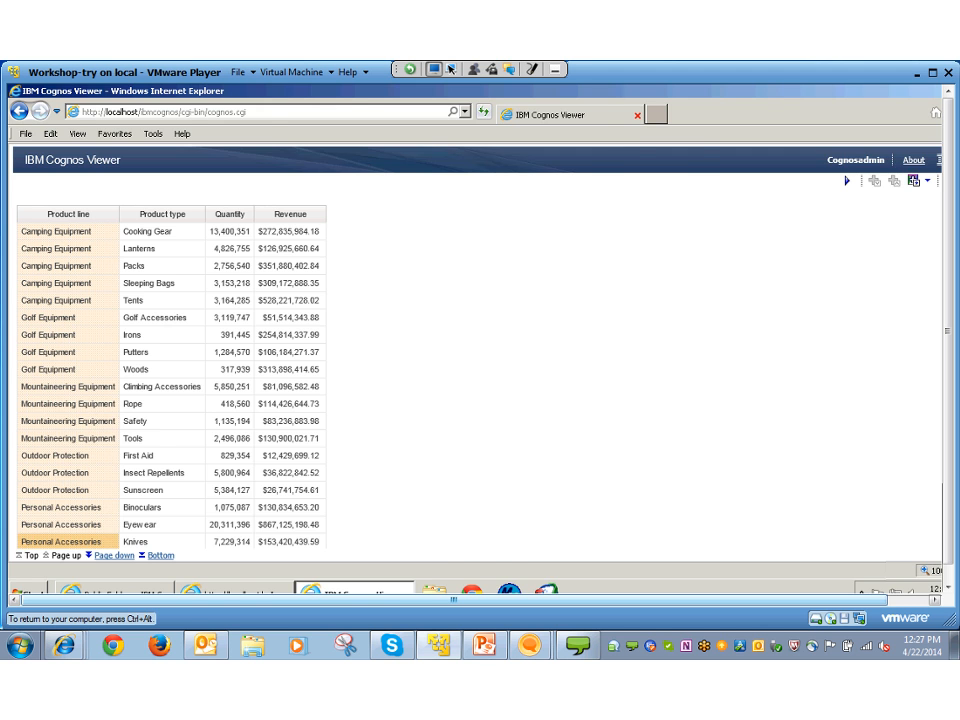
pyautogui.click(637, 115)
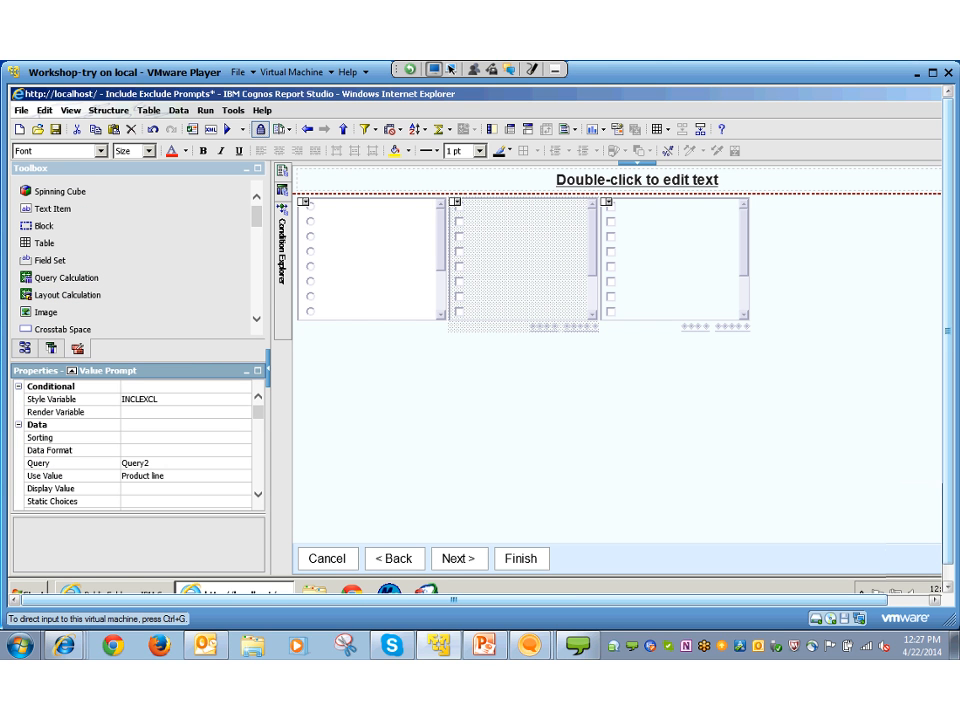
pyautogui.click(530, 595)
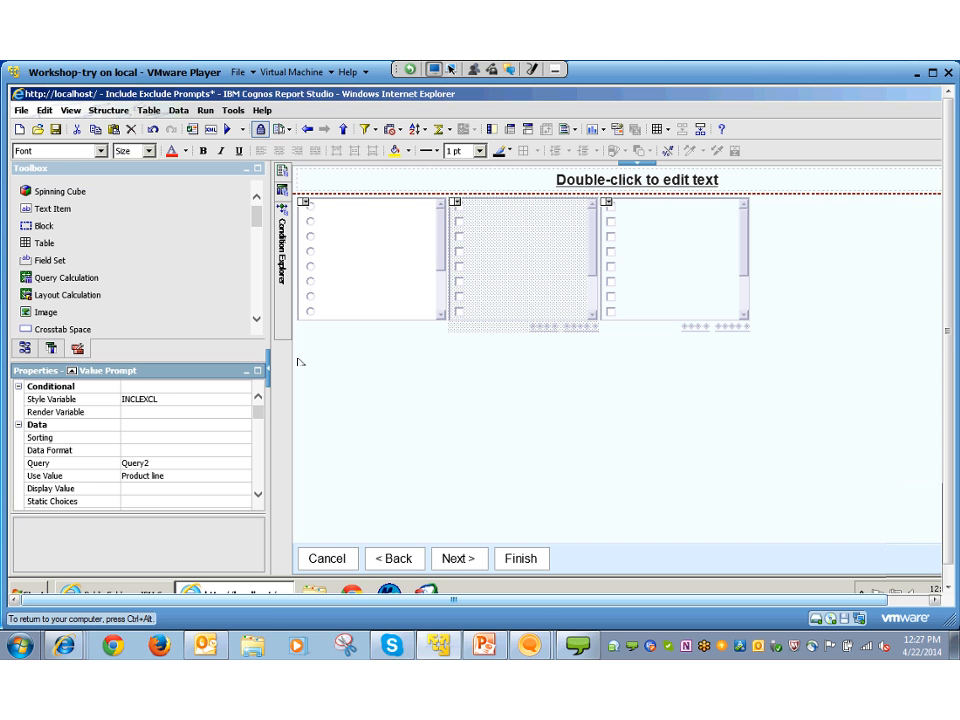
pyautogui.hotkey('ctrl', 'alt')
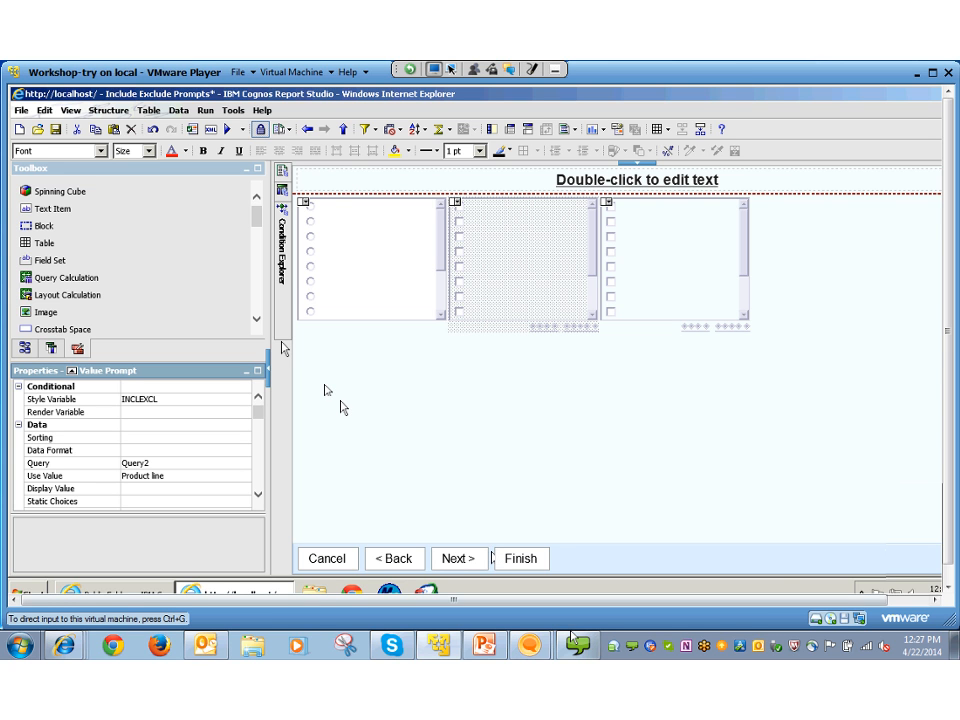
pyautogui.moveTo(530, 645)
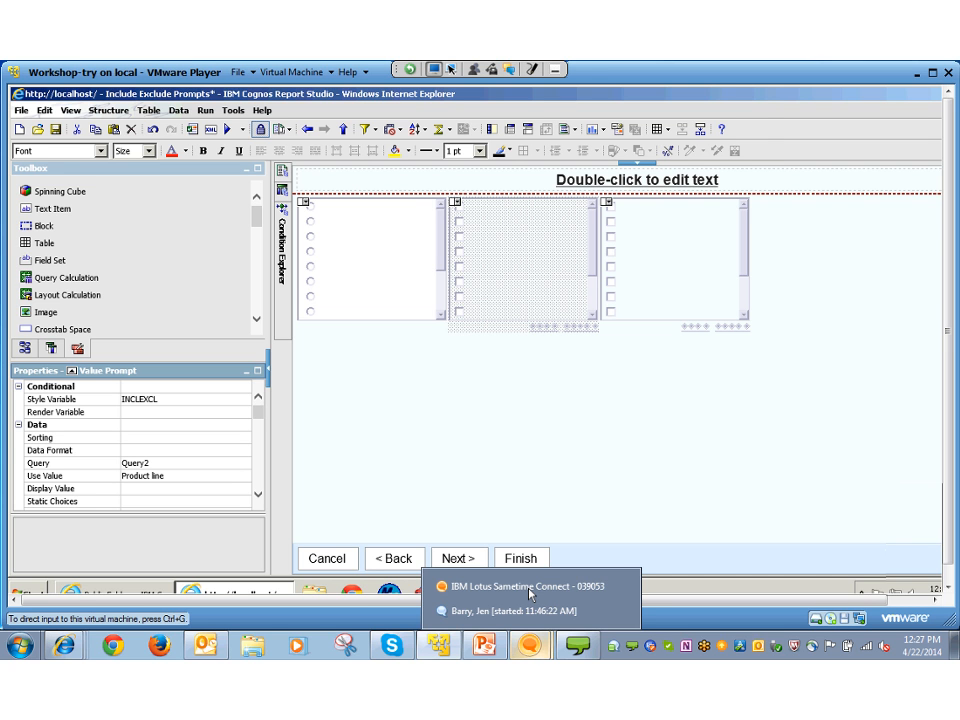
pyautogui.moveTo(579, 645)
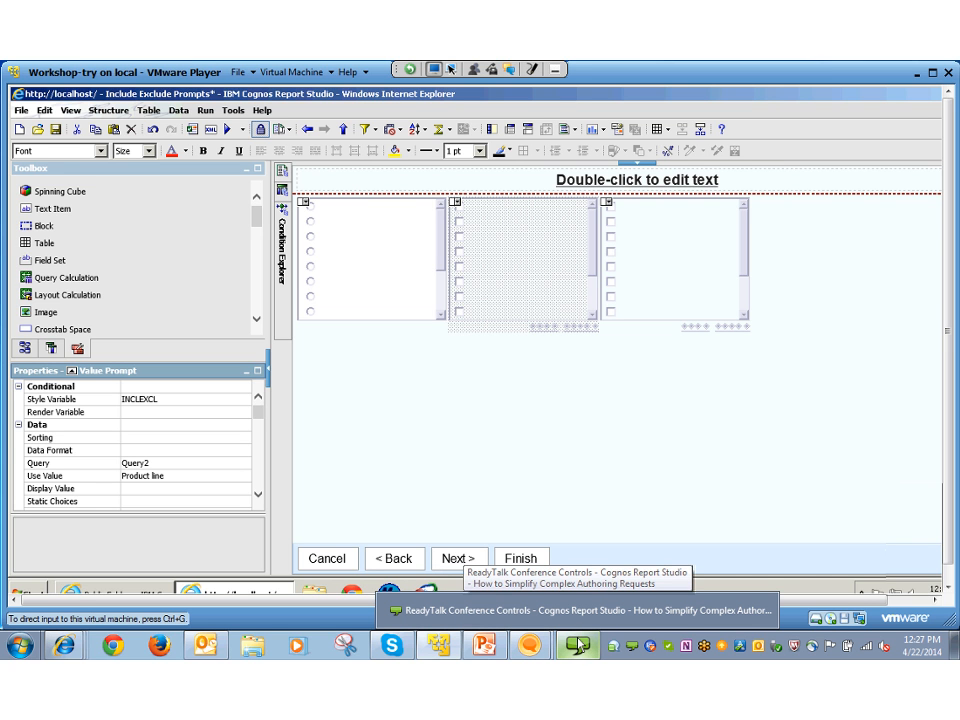
pyautogui.click(560, 610)
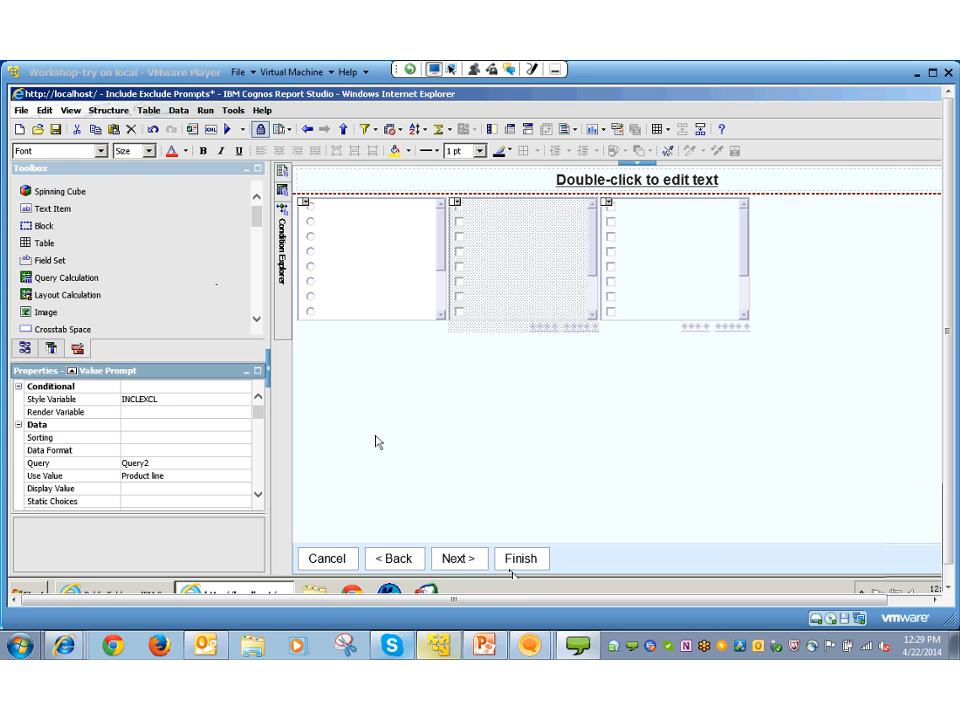
# Test Include Selected Values in a new report run and review the middle value prompt's cascade source and parameter
pyautogui.click(438, 646)
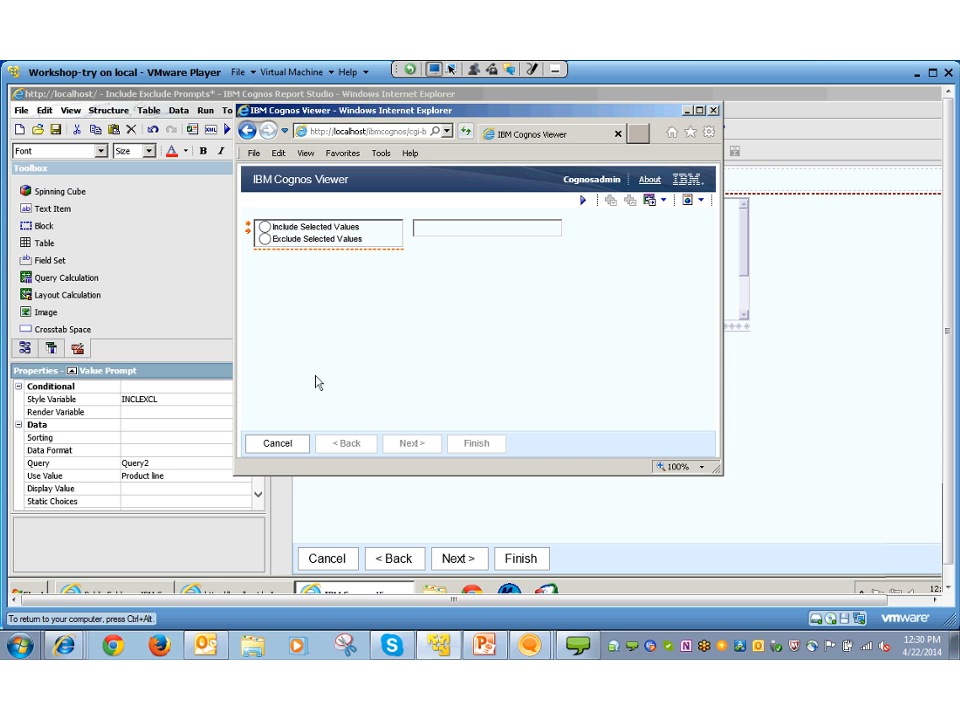
pyautogui.click(265, 227)
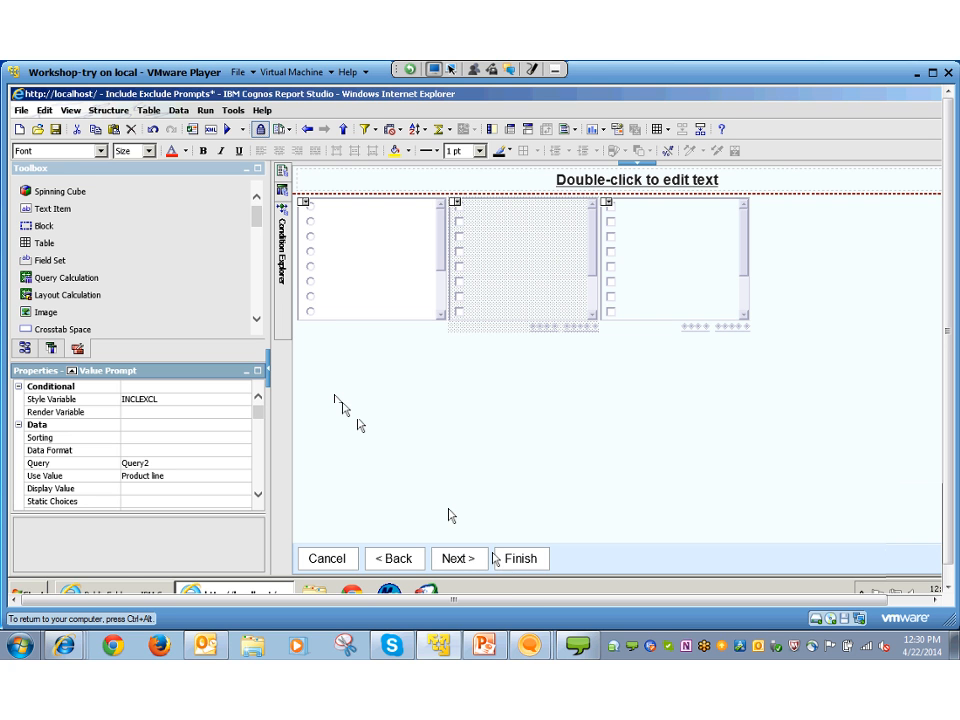
pyautogui.scroll(-4, 135, 445)
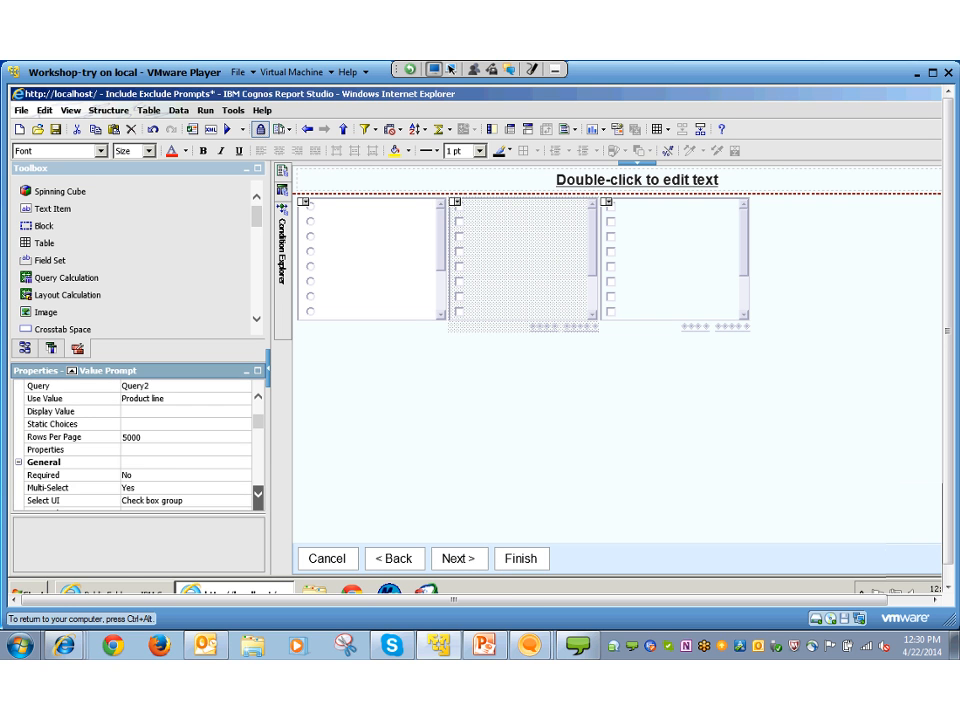
pyautogui.scroll(-1, 135, 445)
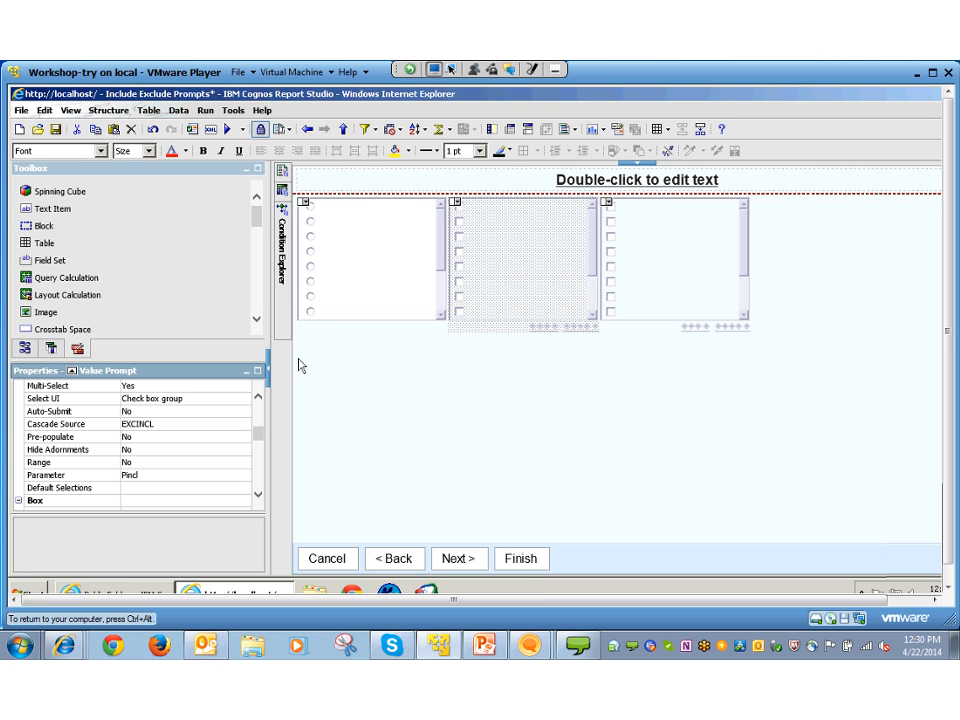
# Add the detail filter [Product type] in ?abc? to Query1
pyautogui.moveTo(283, 326)
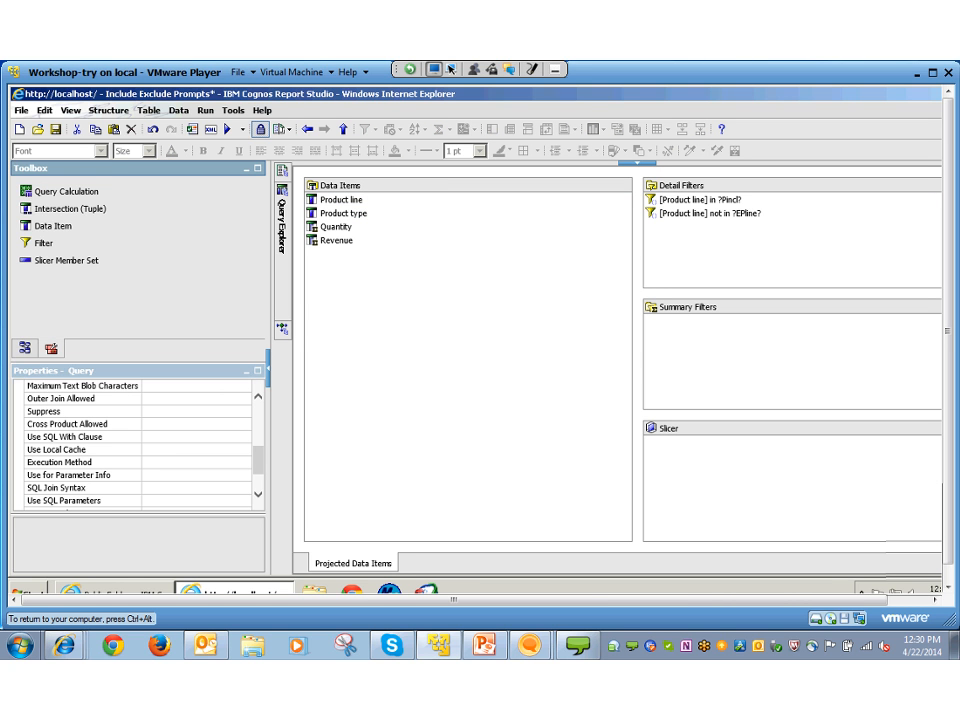
pyautogui.moveTo(44, 243); pyautogui.dragTo(719, 284)
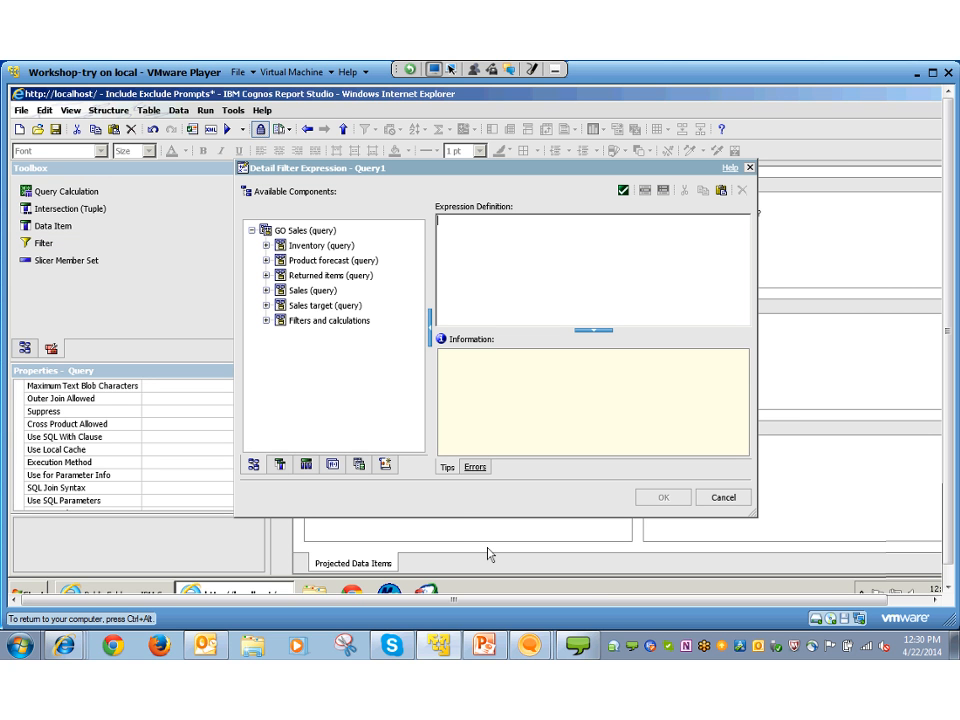
pyautogui.write('Pt')
pyautogui.press('BackSpace')
pyautogui.press('BackSpace')
pyautogui.click(280, 465)
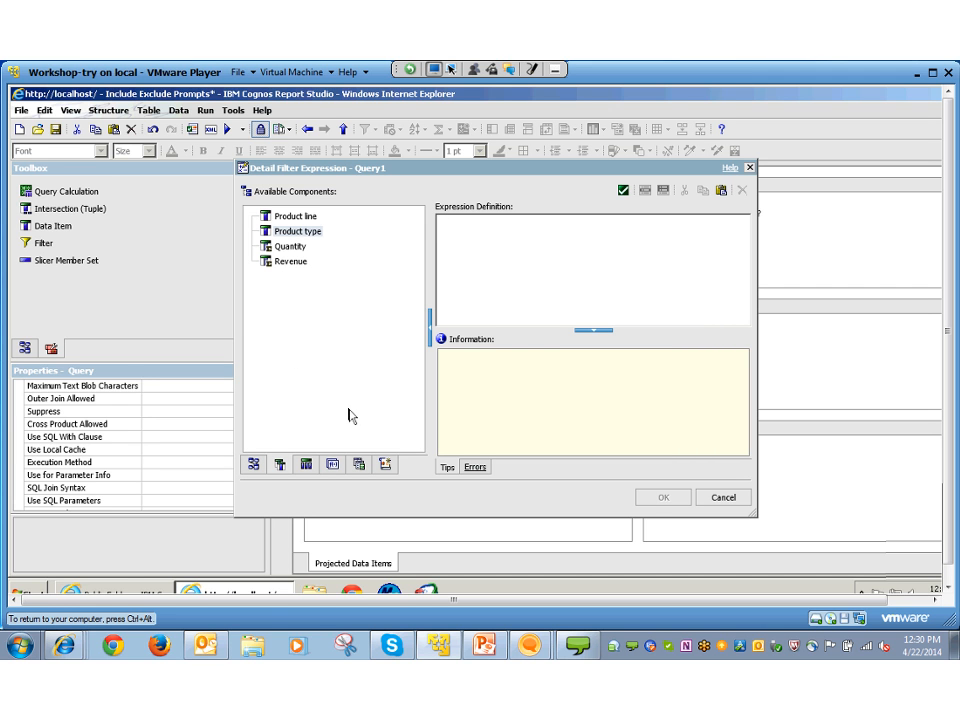
pyautogui.moveTo(297, 231); pyautogui.dragTo(478, 275)
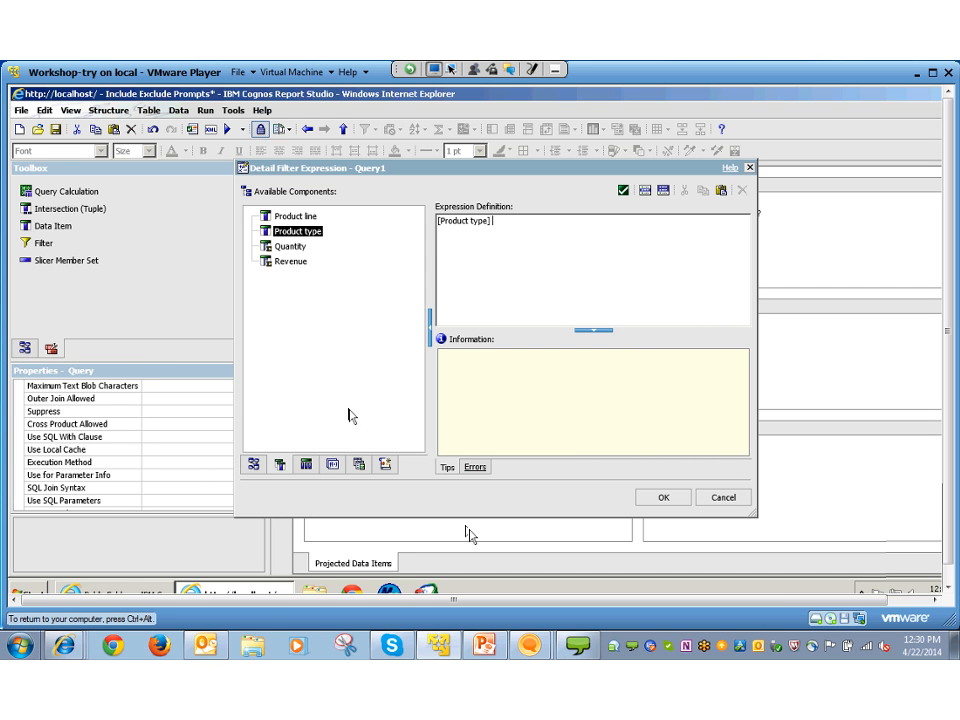
pyautogui.write('in ?abc?')
pyautogui.click(663, 498)
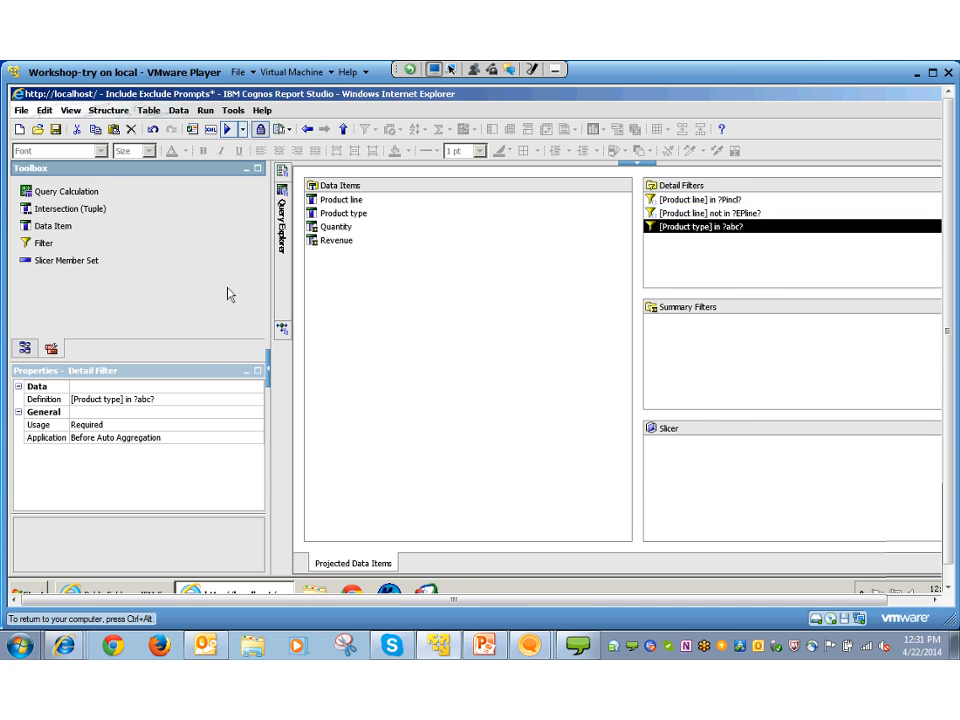
# Run the report with Include Selected Values for Camping Equipment and Outdoor Protection, and close the viewer
pyautogui.hotkey('ctrl', 'r')
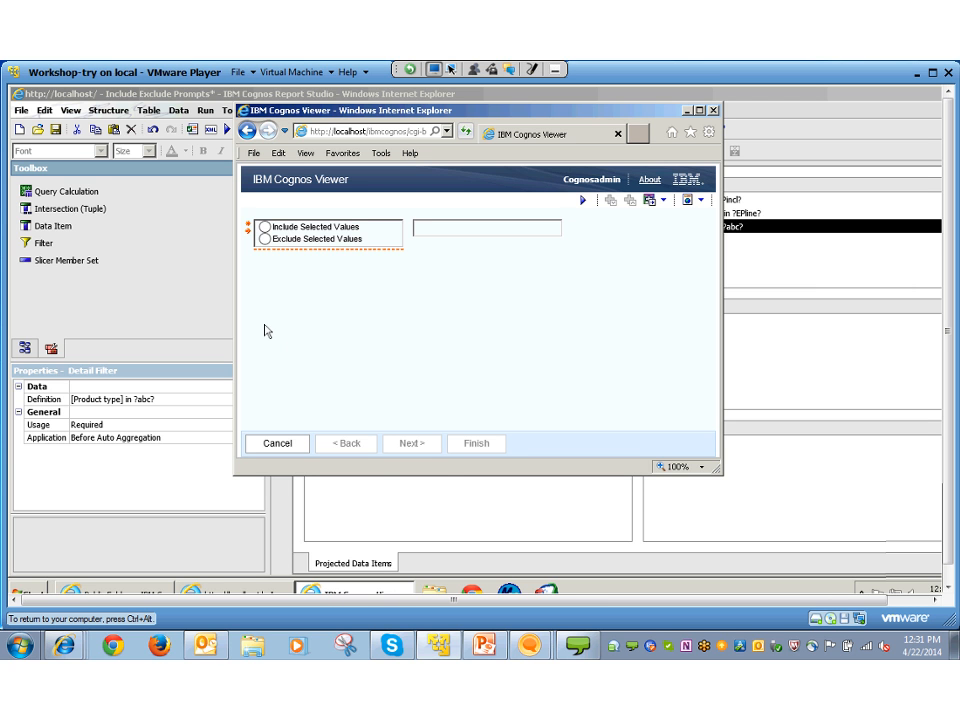
pyautogui.click(265, 228)
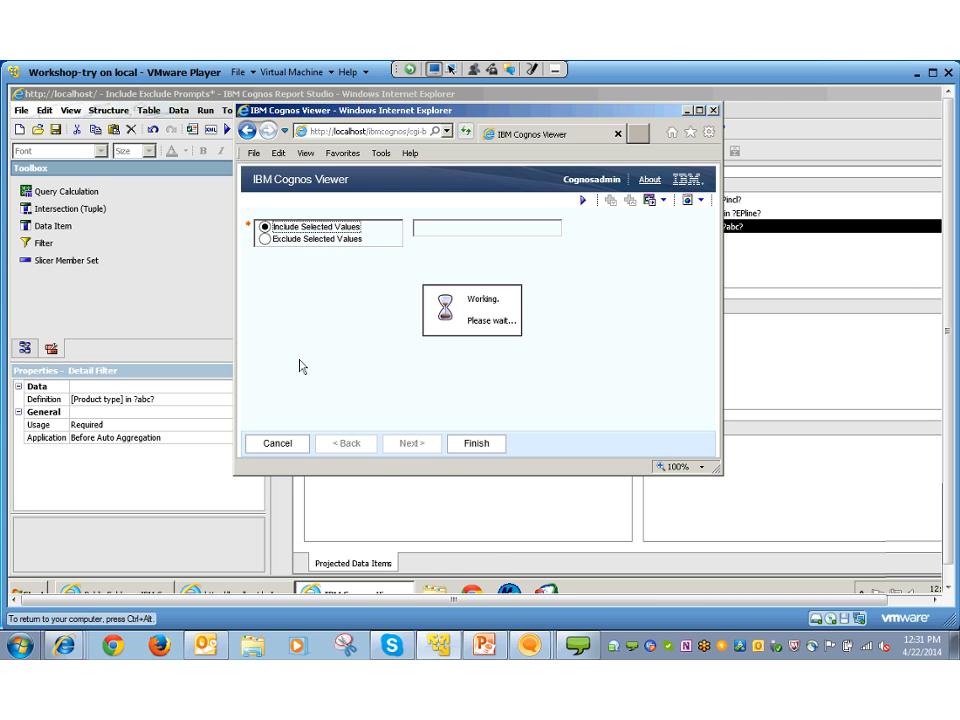
pyautogui.click(424, 227)
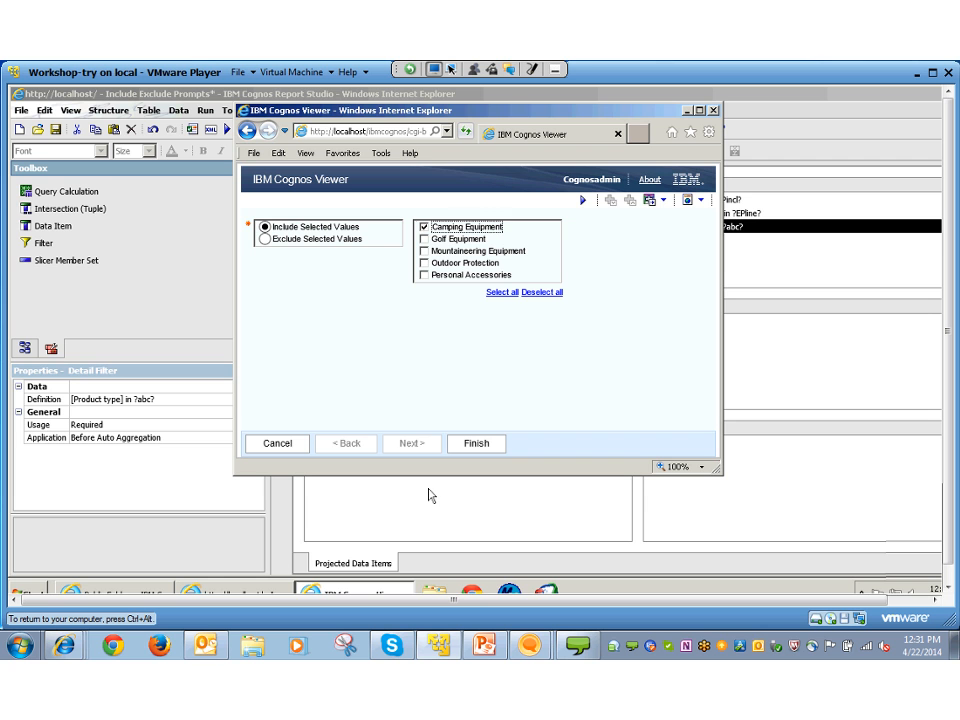
pyautogui.click(424, 263)
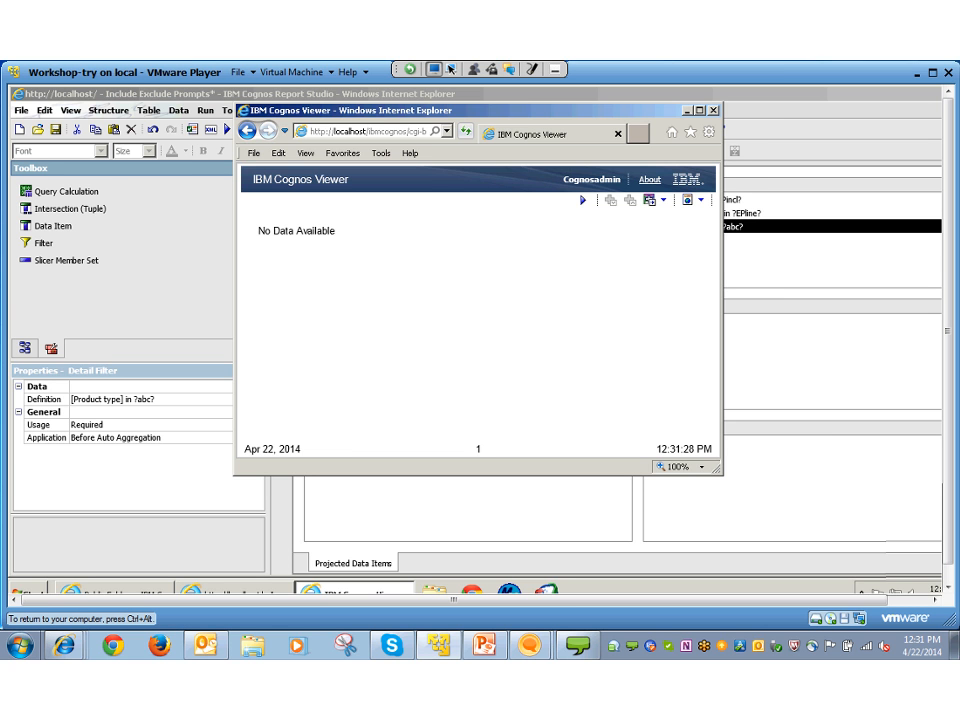
pyautogui.hotkey('alt', 'F4')
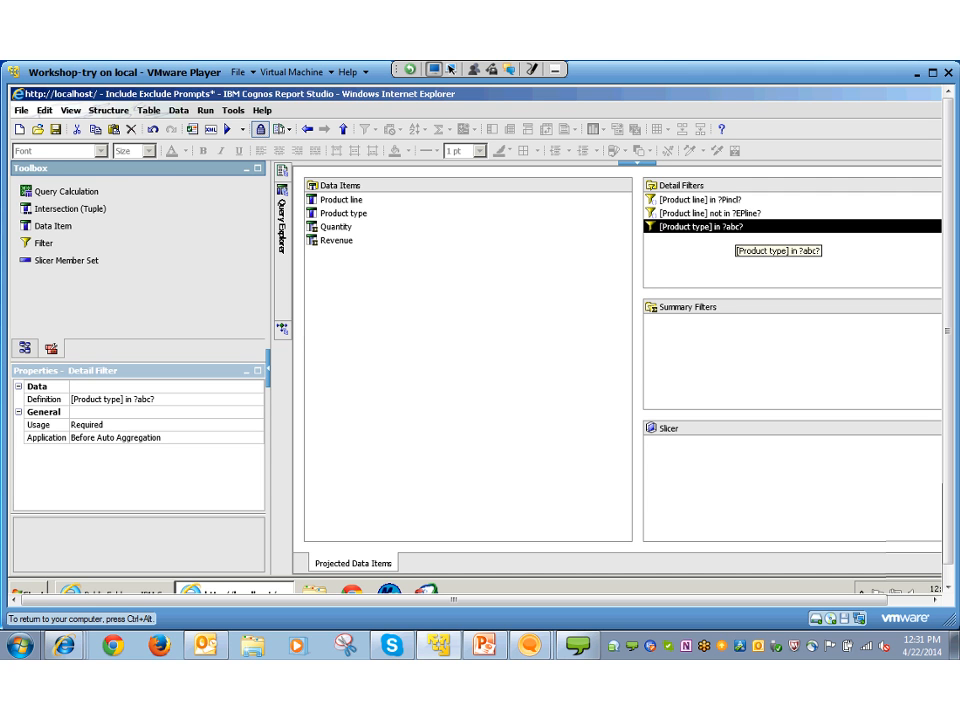
# Create a new List report from the GO Sales (query) package without saving the current report
pyautogui.click(652, 200)
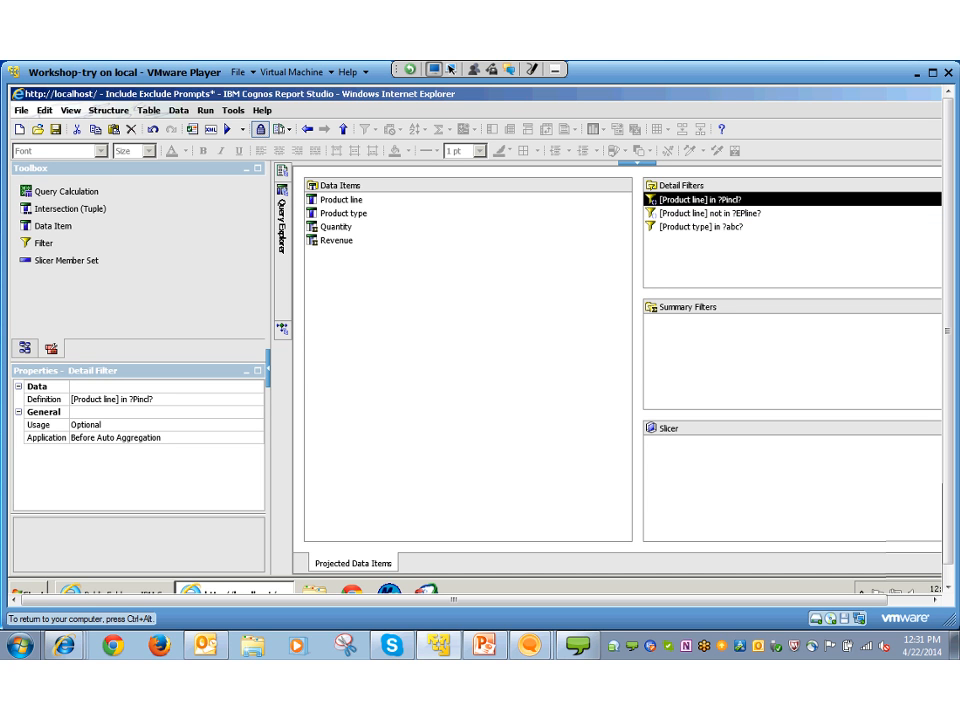
pyautogui.click(20, 110)
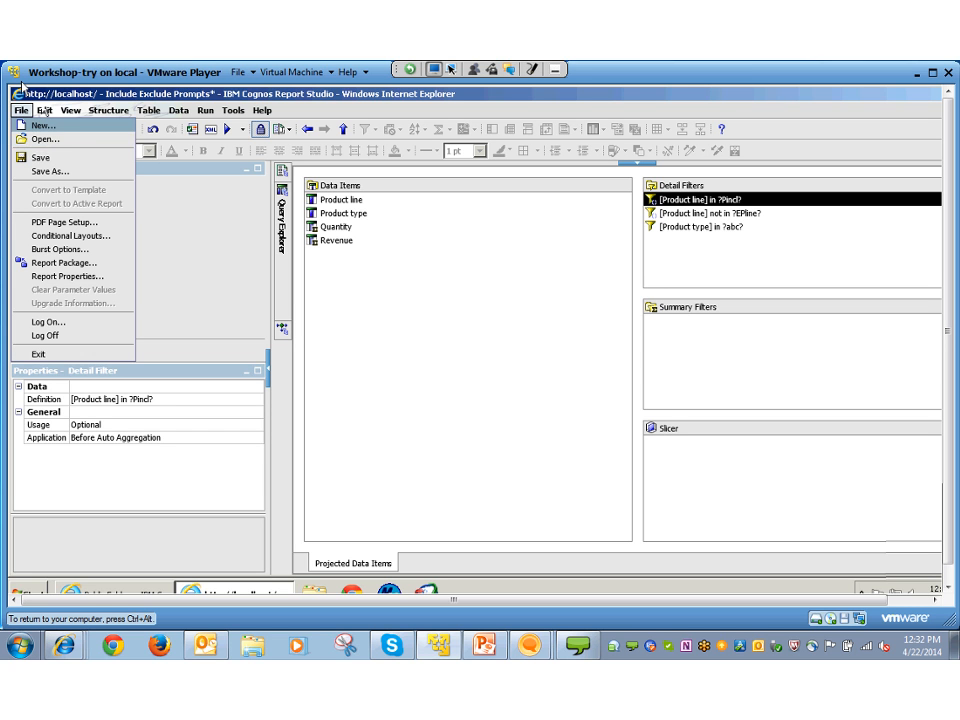
pyautogui.click(42, 125)
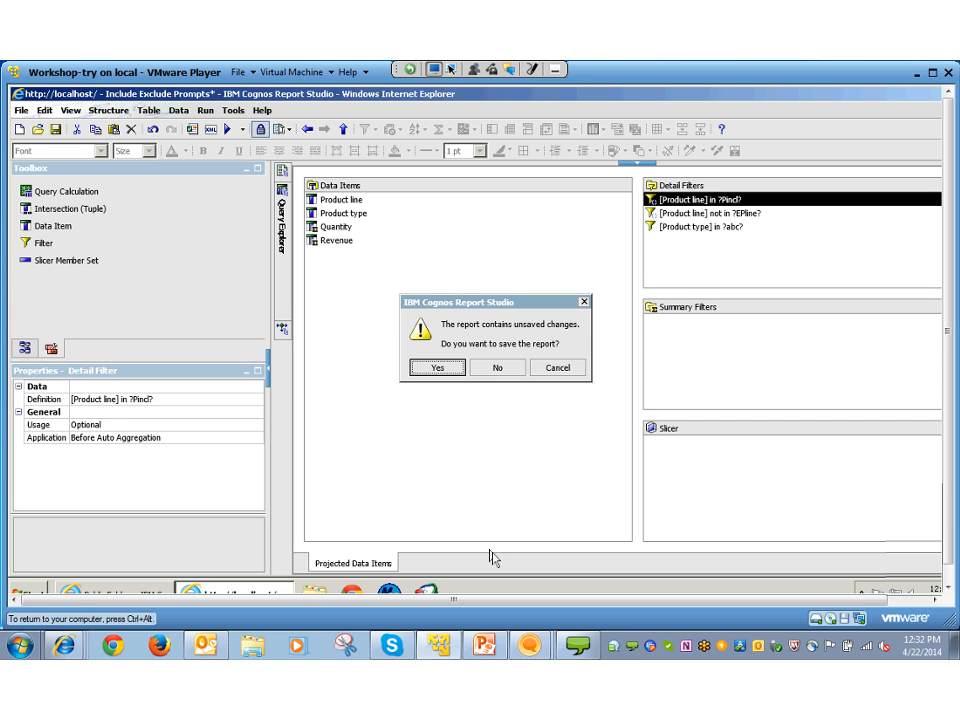
pyautogui.press('Escape')
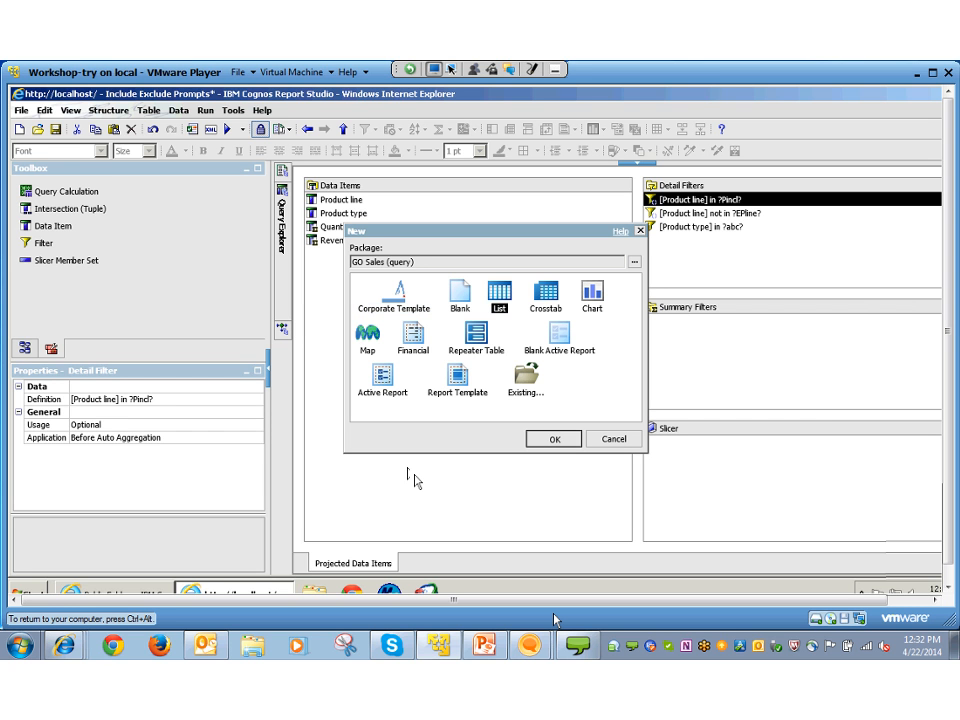
pyautogui.press('Return')
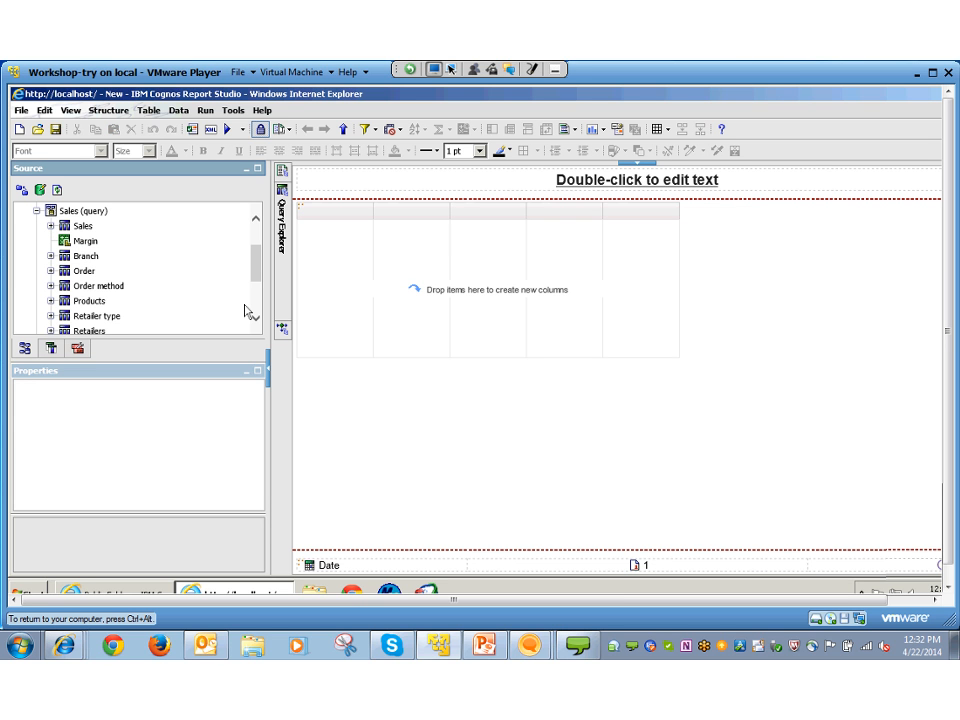
# Add Product line from the Products query subject as the list's first column
pyautogui.click(51, 301)
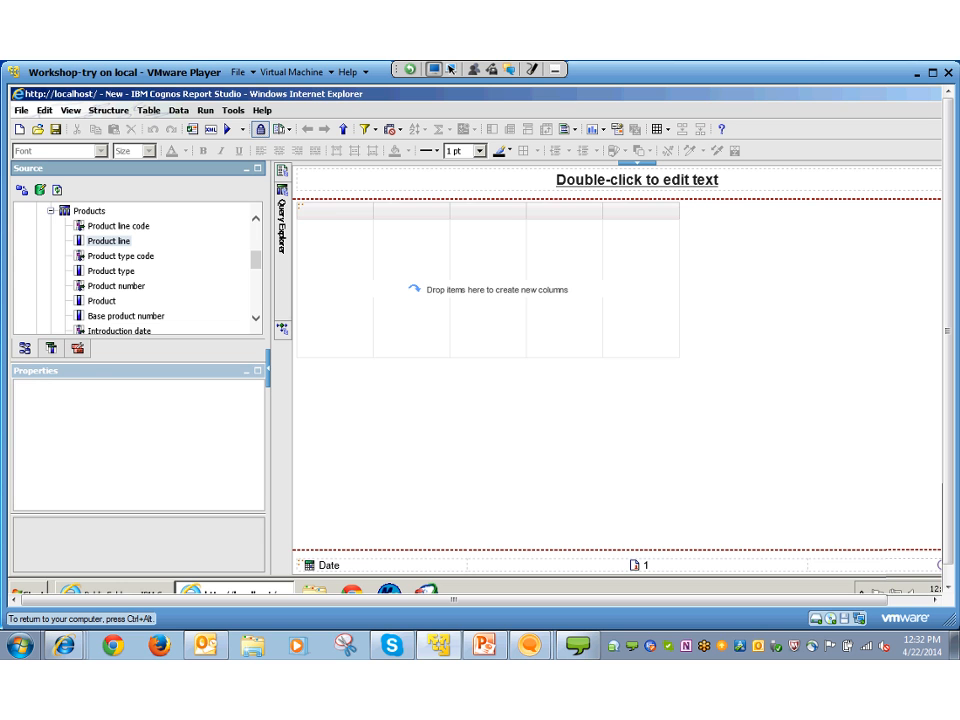
pyautogui.moveTo(108, 241); pyautogui.dragTo(313, 377)
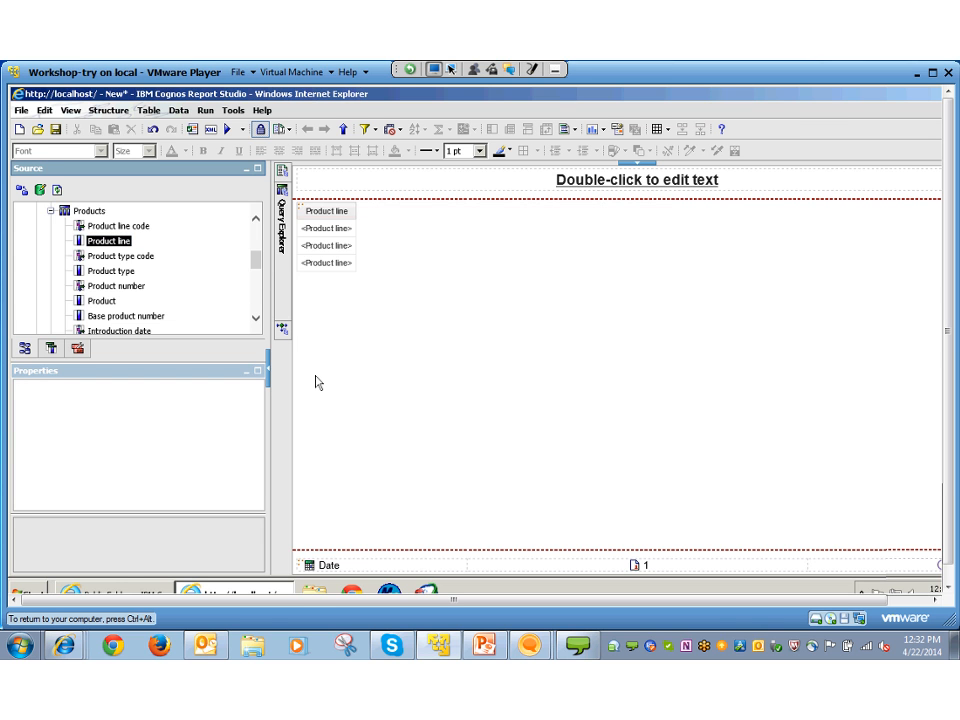
# Add the detail filter [Product line] in ?pline? to Query1
pyautogui.moveTo(282, 225)
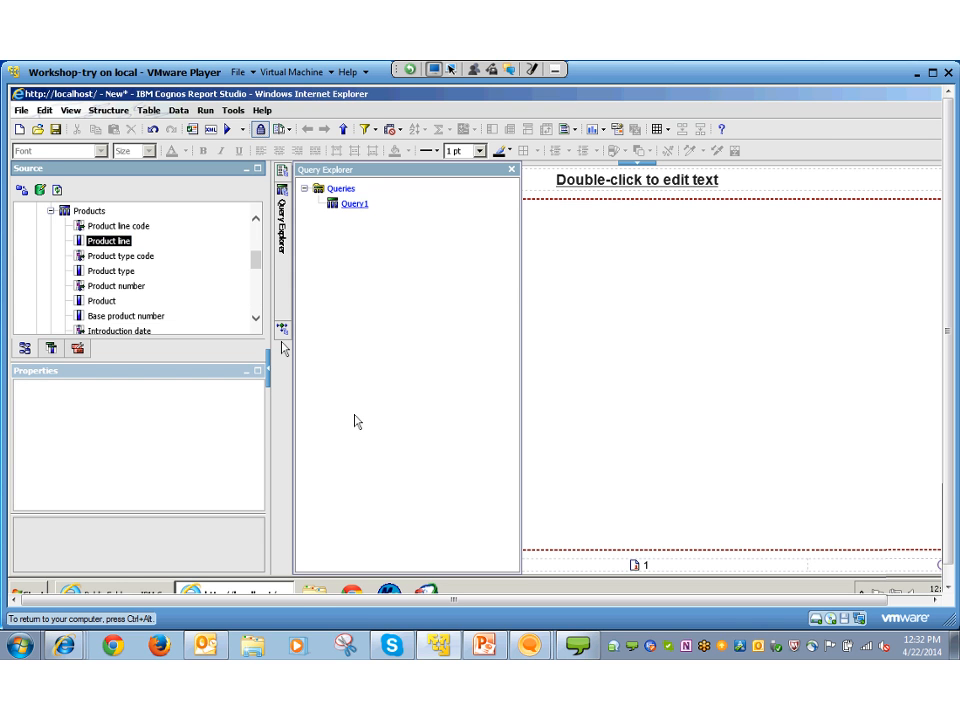
pyautogui.click(355, 203)
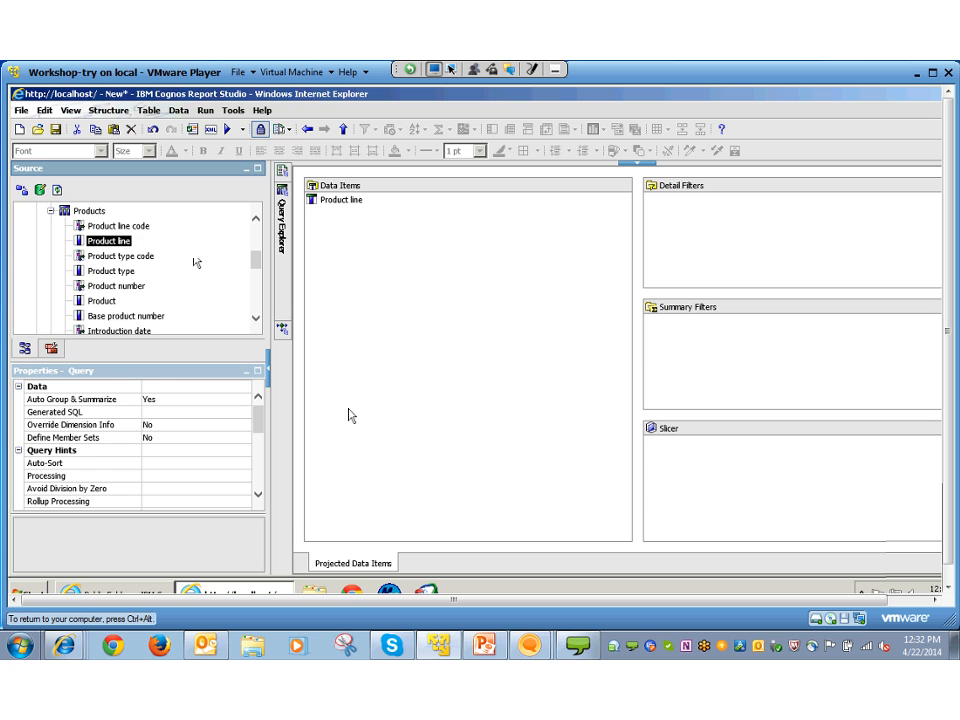
pyautogui.click(51, 348)
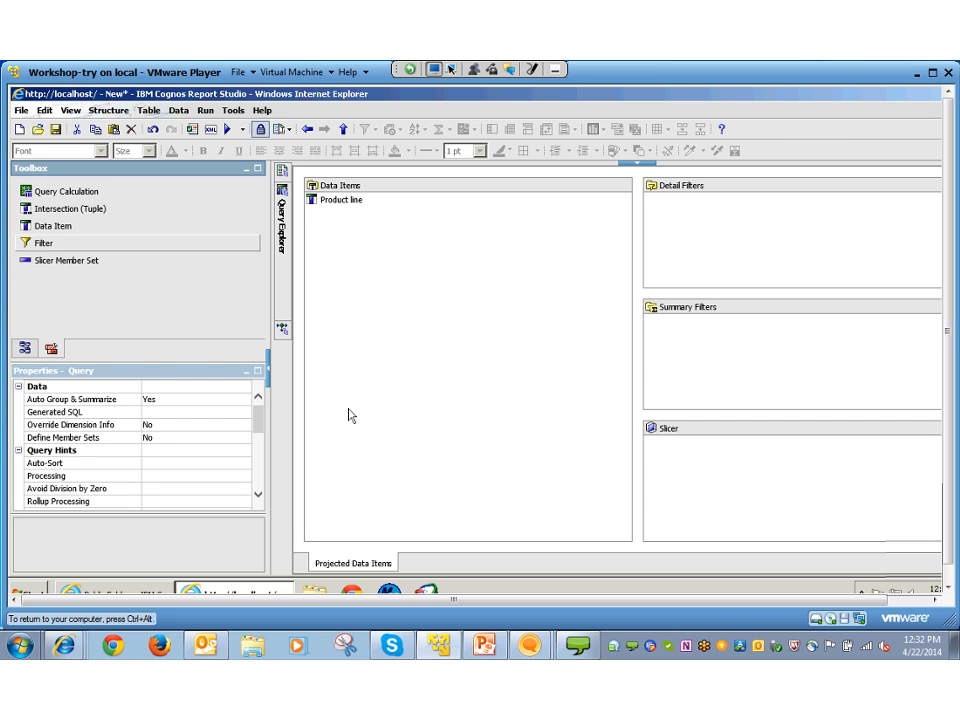
pyautogui.moveTo(44, 243); pyautogui.dragTo(665, 258)
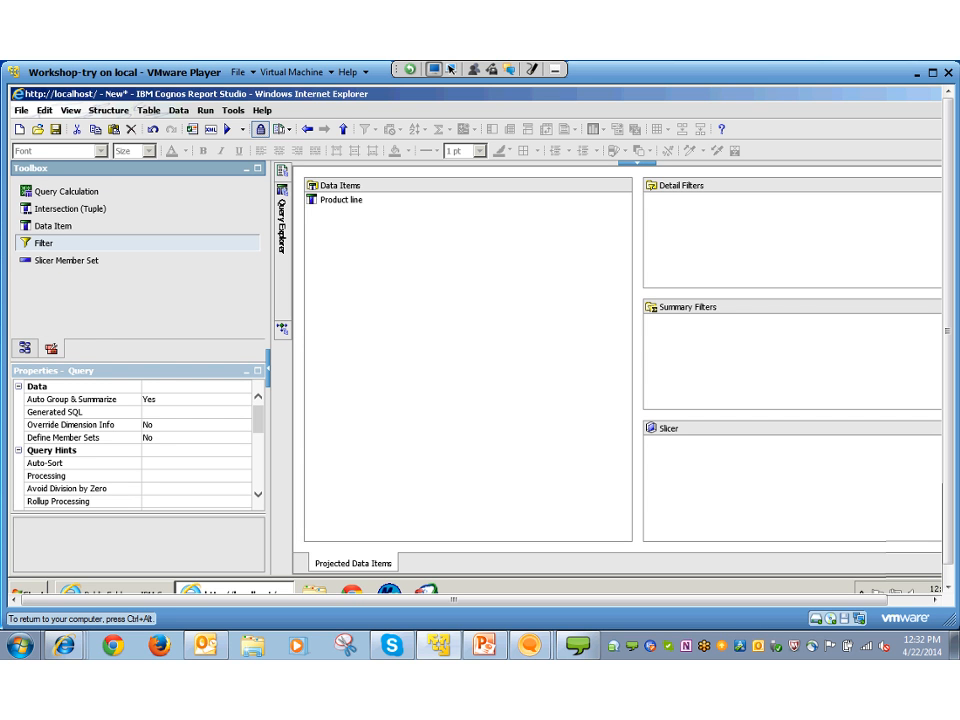
pyautogui.click(280, 464)
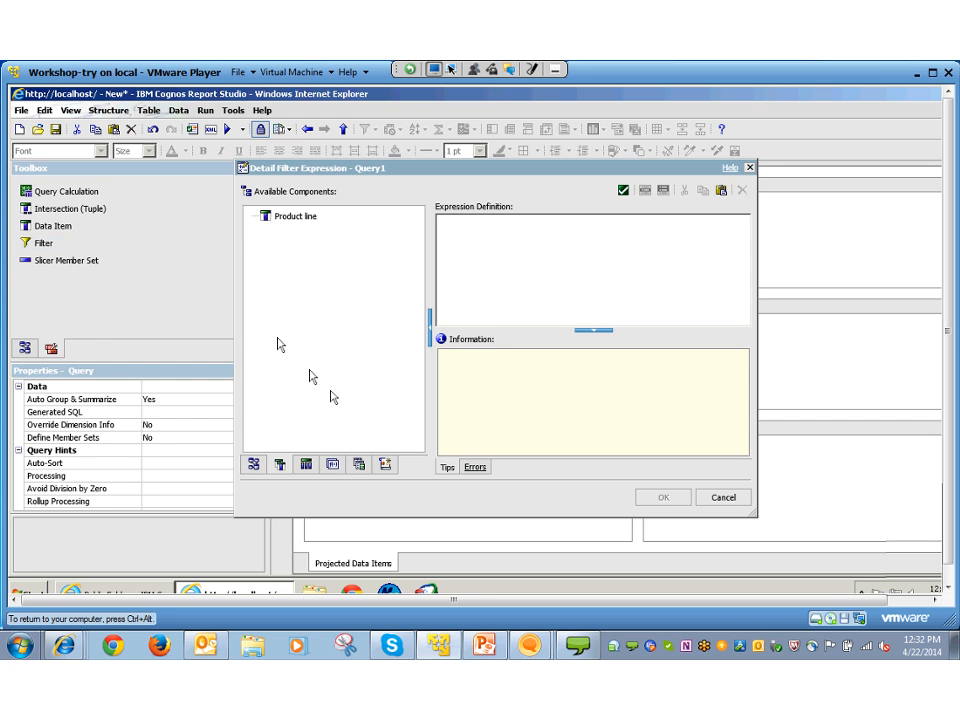
pyautogui.doubleClick(296, 216)
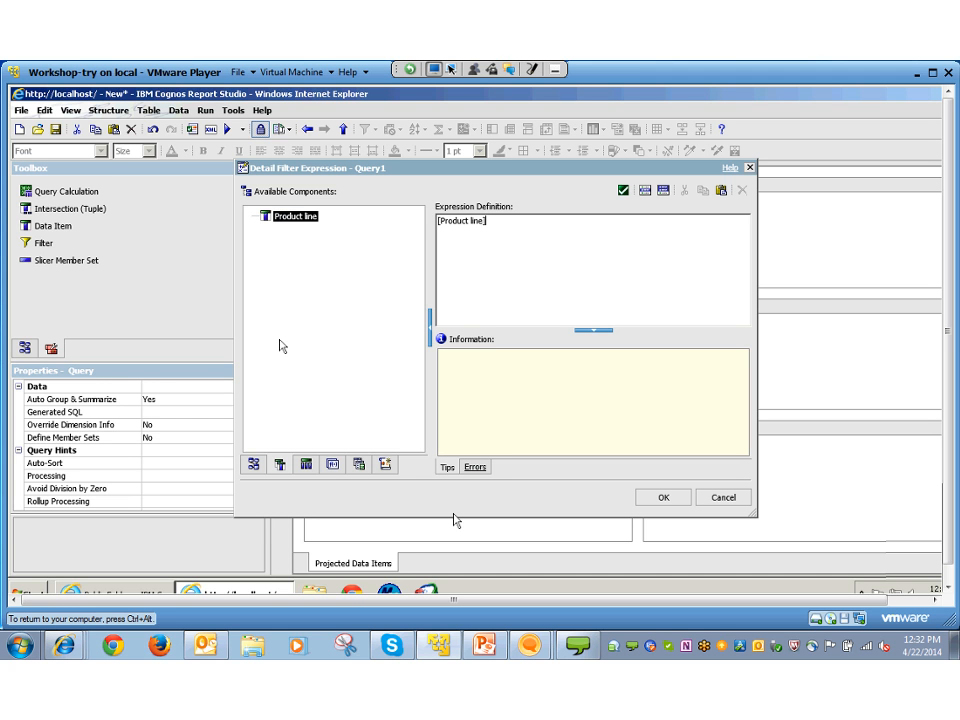
pyautogui.write('in ?pline?')
pyautogui.press('Tab')
pyautogui.press('Return')
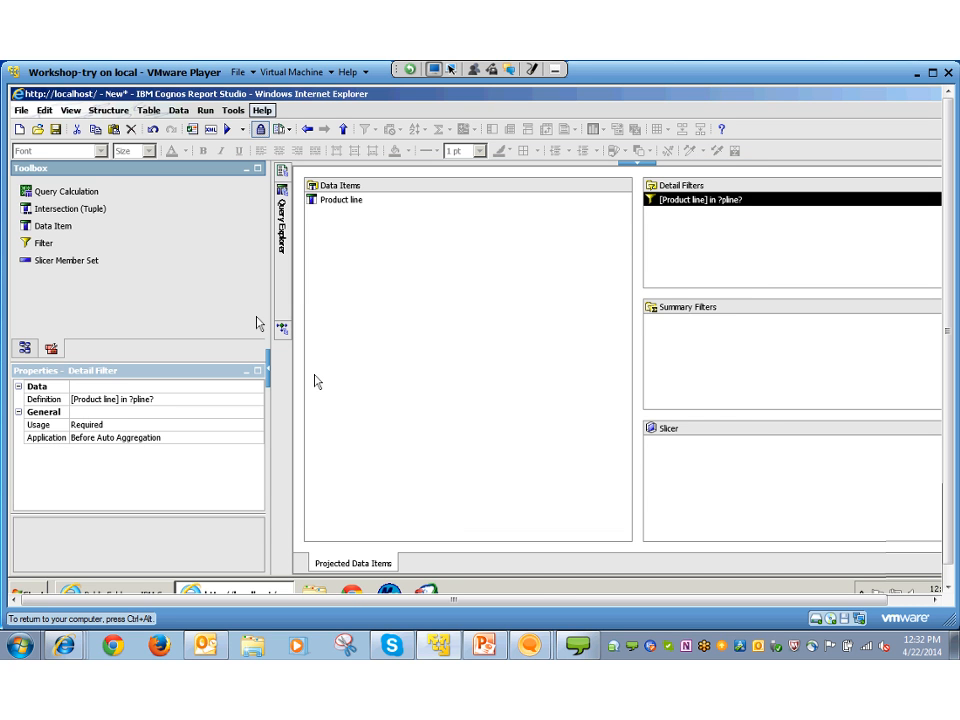
# Run the report to review the automatically generated Product line prompt page, and close the viewer without choosing values
pyautogui.hotkey('ctrl', 'r')
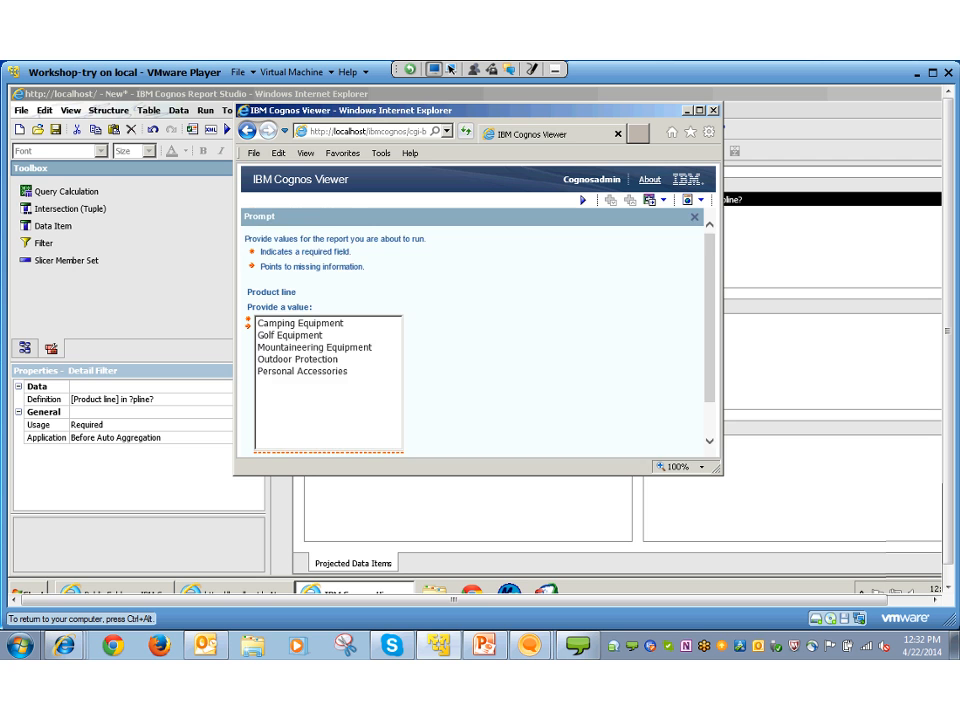
pyautogui.scroll(-1, 316, 381)
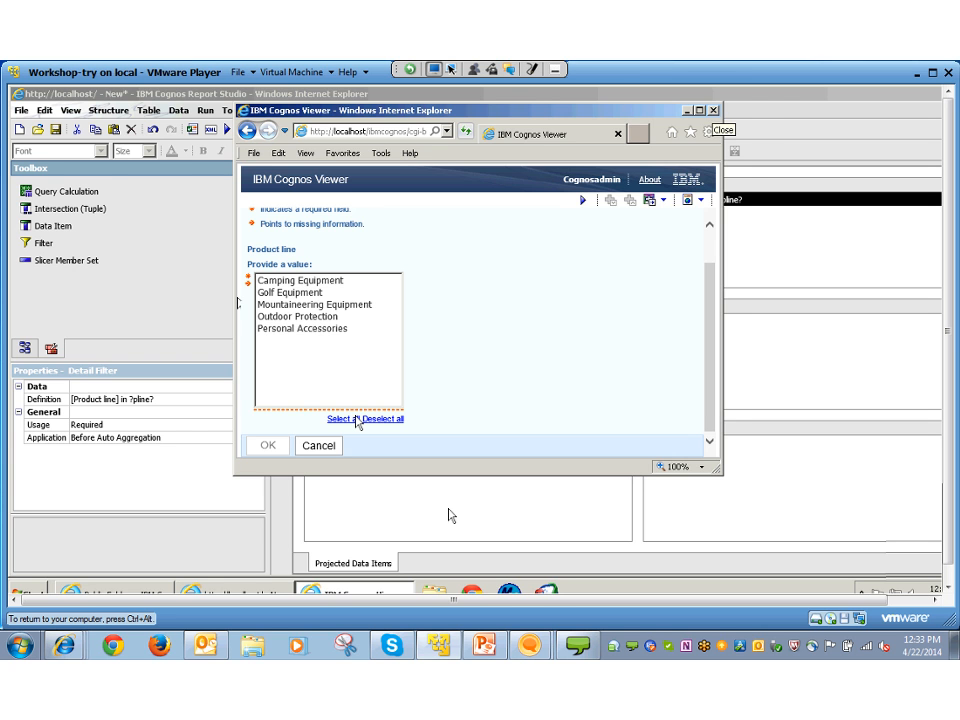
pyautogui.click(713, 110)
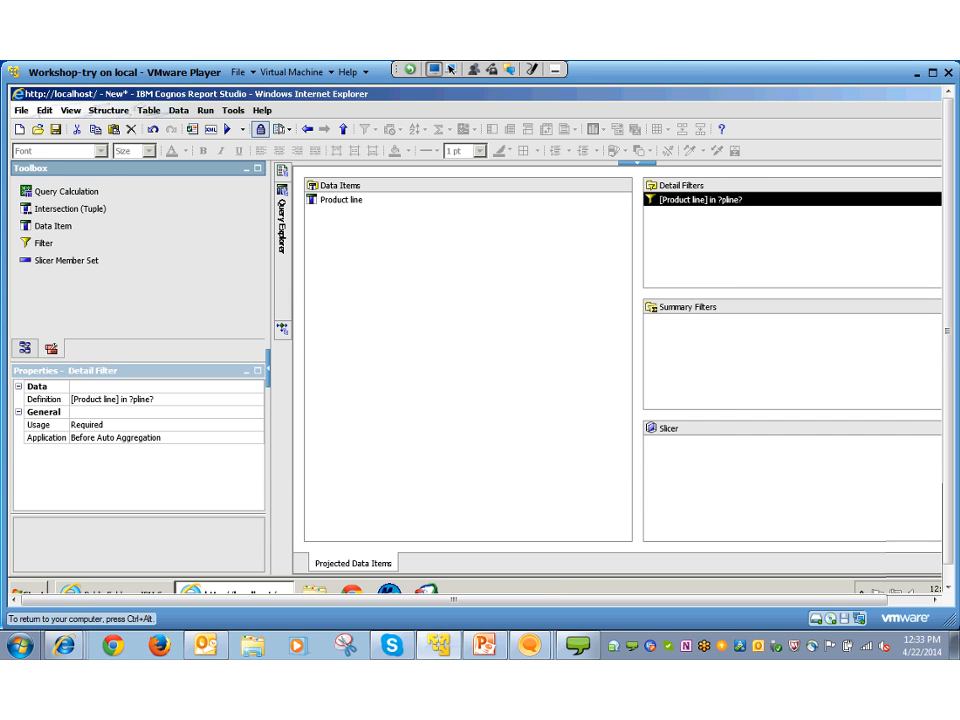